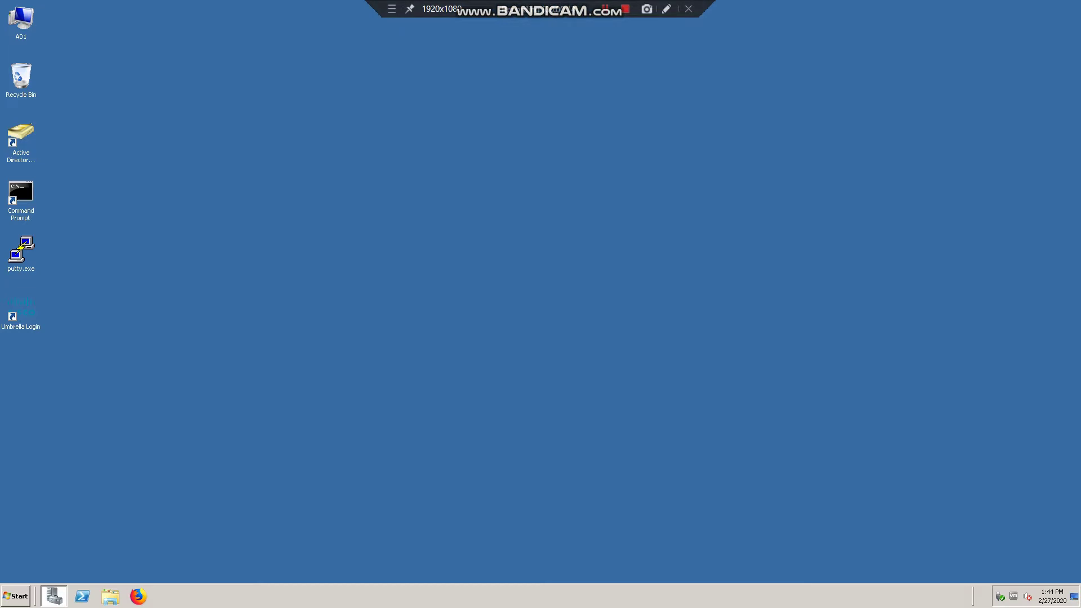
Run the Umbrella DNS test in Firefox, note its 'Oops' result, then sign in via Umbrella Login.
{"action": "double_click", "coordinate": [21, 135]}
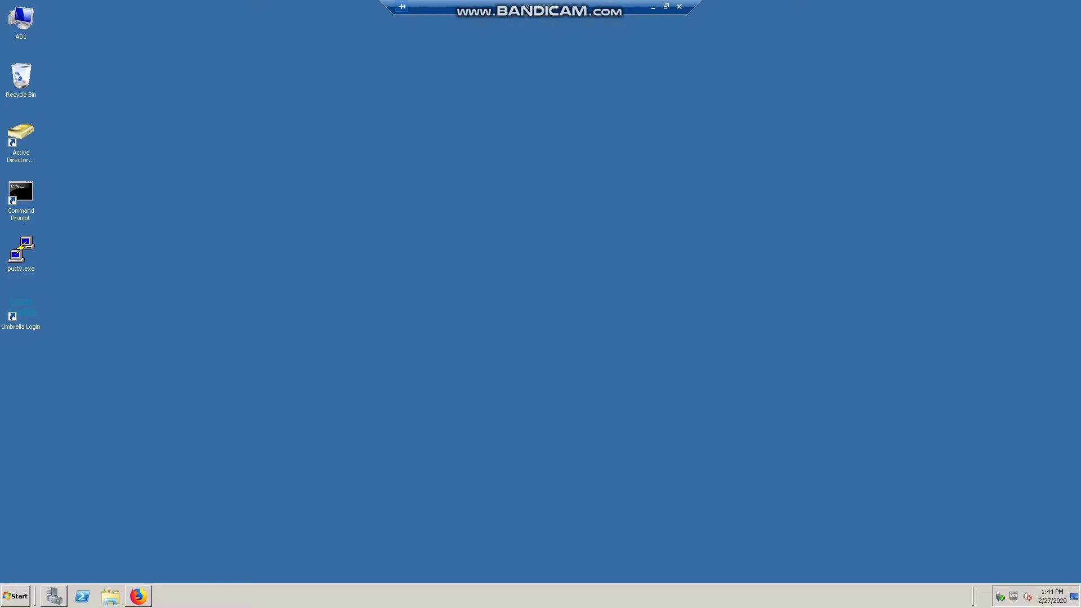
{"action": "left_click", "coordinate": [138, 596]}
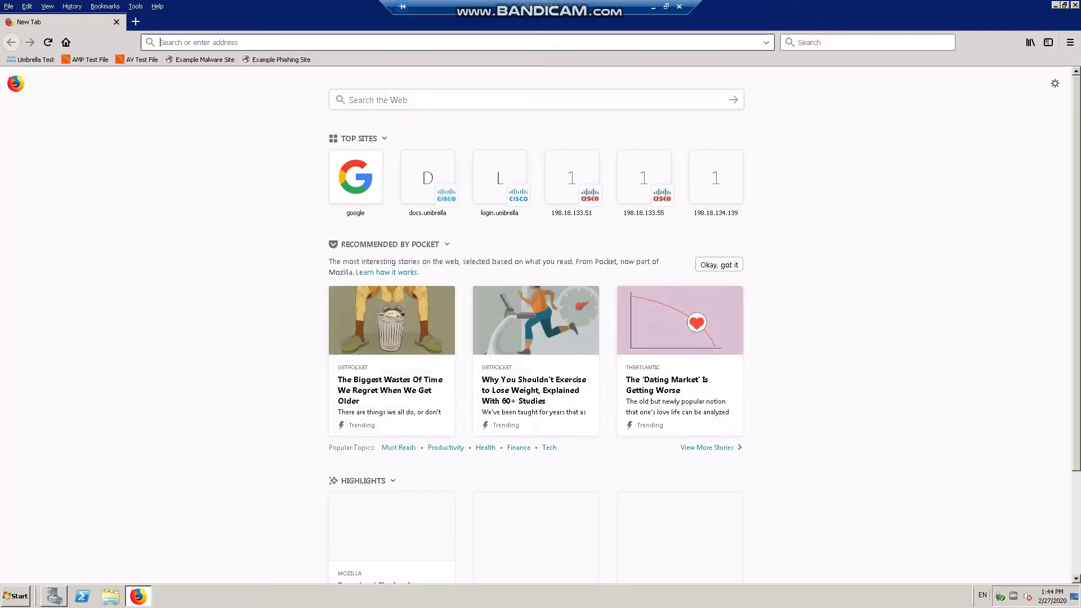
{"action": "left_click", "coordinate": [31, 59]}
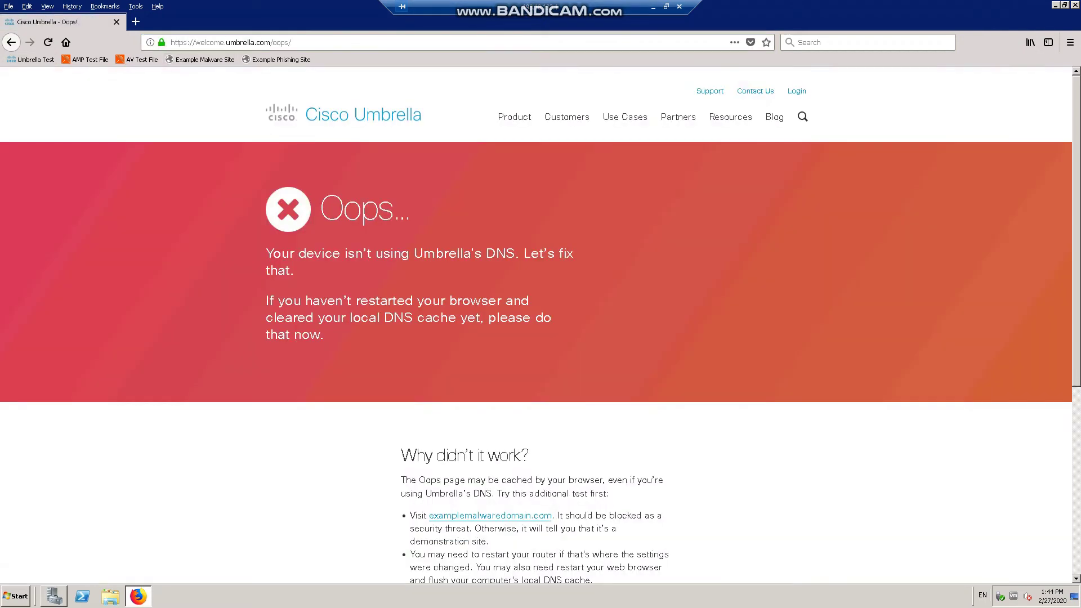
{"action": "left_click_drag", "start_coordinate": [324, 334], "coordinate": [321, 202]}
{"action": "left_click", "coordinate": [321, 210]}
{"action": "mouse_move", "coordinate": [324, 334]}
{"action": "left_mouse_down"}
{"action": "mouse_move", "coordinate": [278, 206]}
{"action": "mouse_move", "coordinate": [324, 334]}
{"action": "left_mouse_up"}
{"action": "key", "text": "alt+F4"}
{"action": "double_click", "coordinate": [21, 309]}
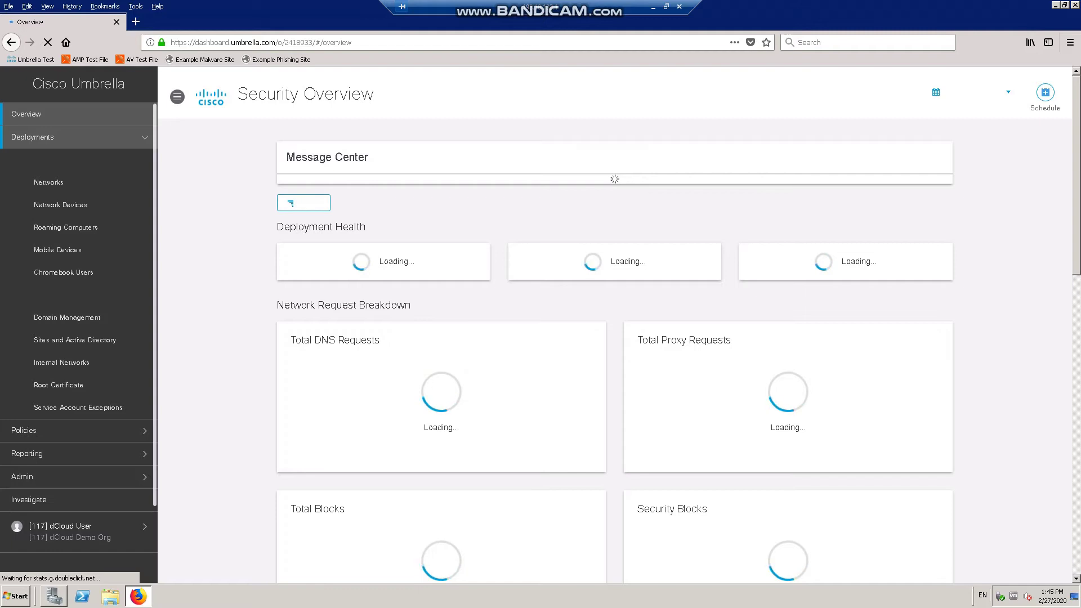
Add an IPv4-only network named 'secure-as' at 173.38.222.108/32 and save it.
{"action": "left_click", "coordinate": [49, 182]}
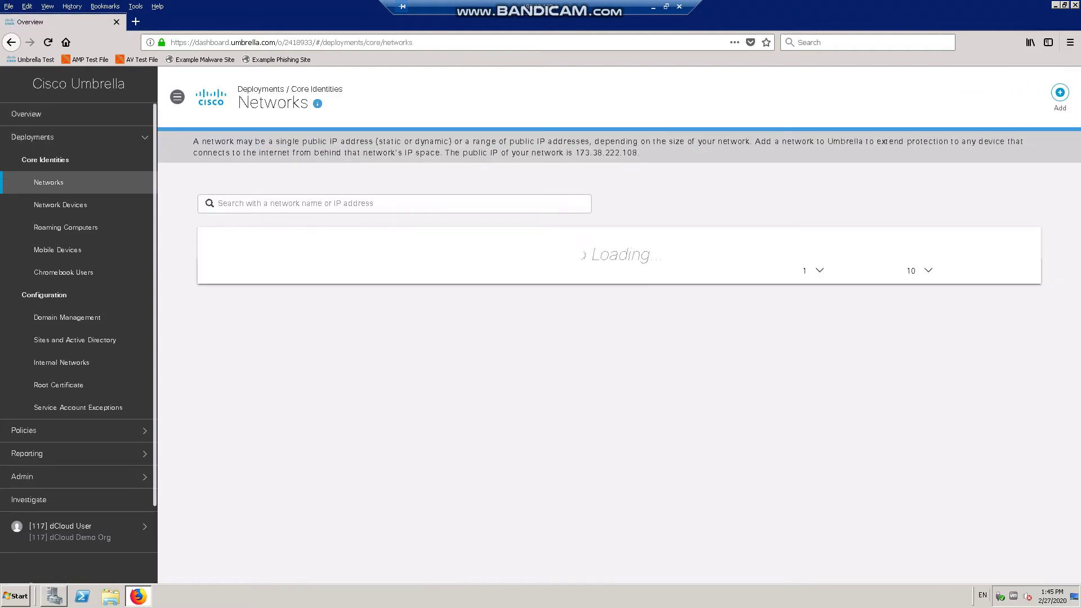
{"action": "left_click", "coordinate": [1060, 92]}
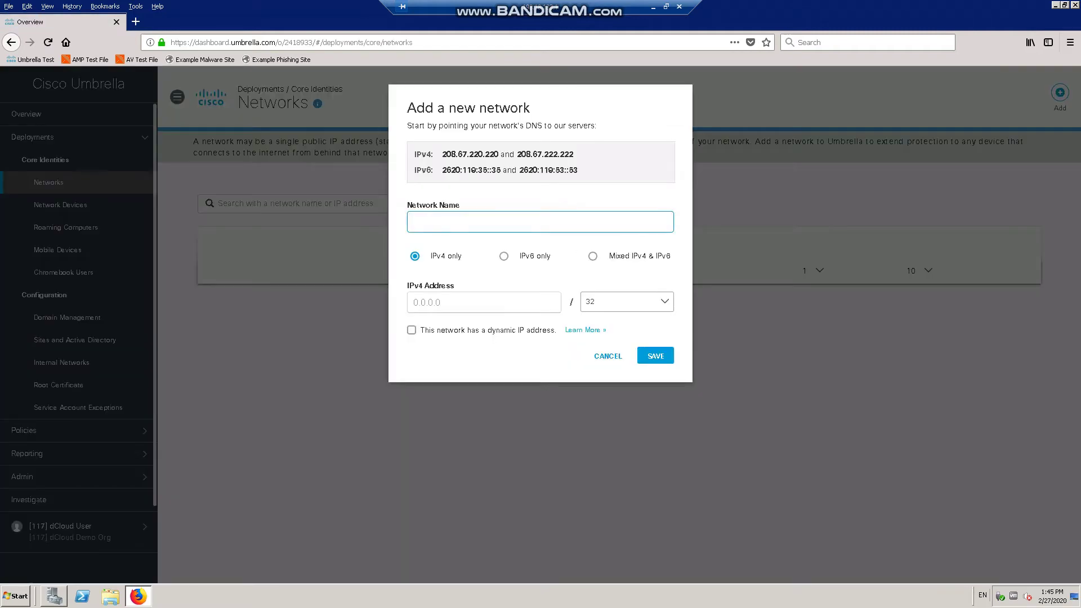
{"action": "type", "text": "secure-as"}
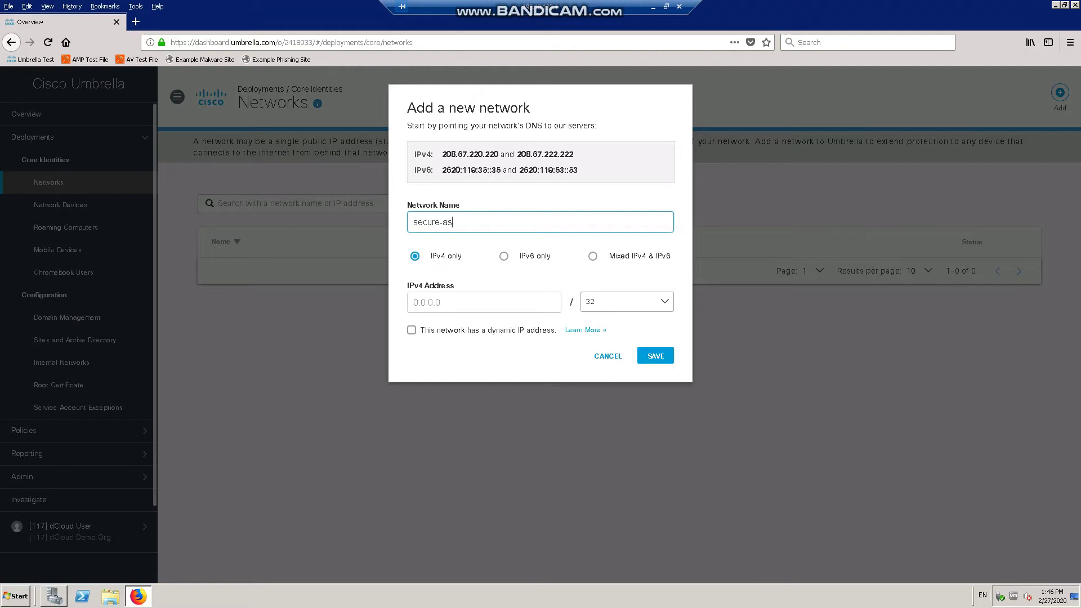
{"action": "left_click", "coordinate": [484, 302]}
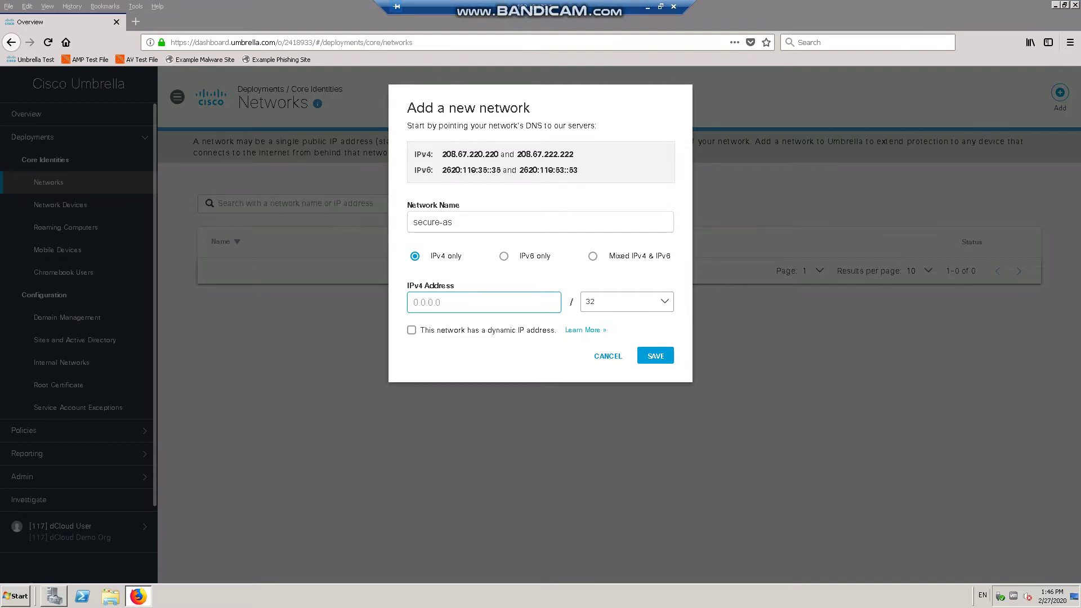
{"action": "left_click", "coordinate": [593, 256]}
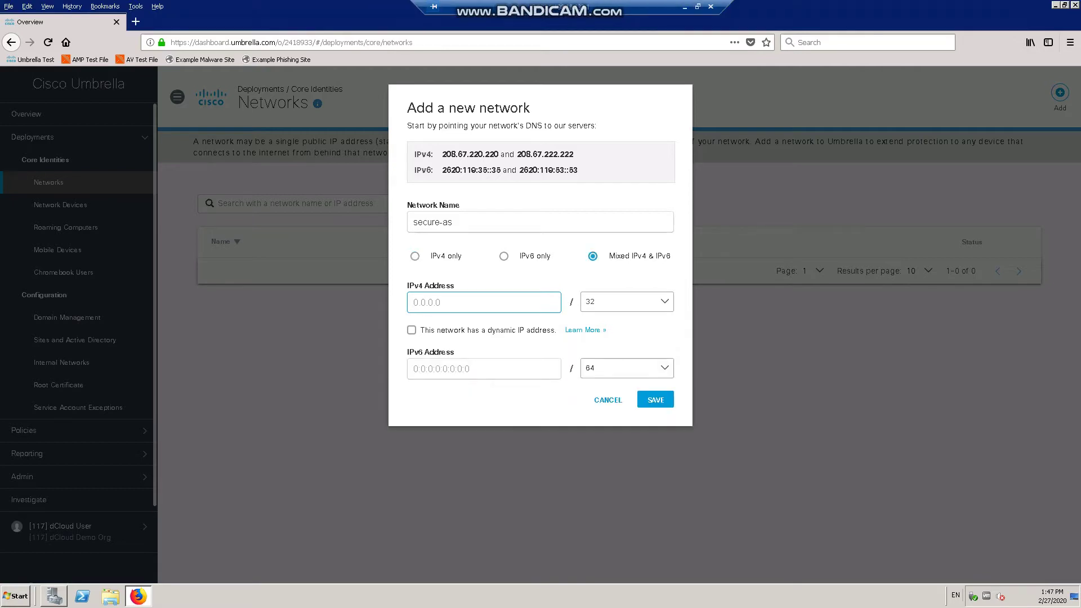
{"action": "type", "text": "173.38.222.108"}
{"action": "left_click", "coordinate": [415, 256]}
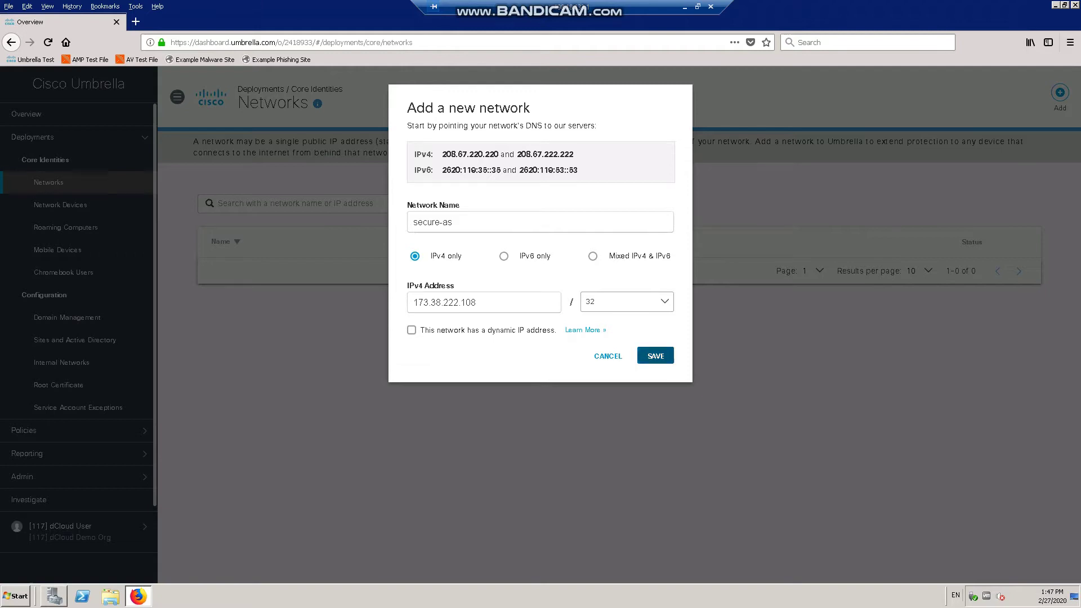
{"action": "left_click", "coordinate": [655, 356]}
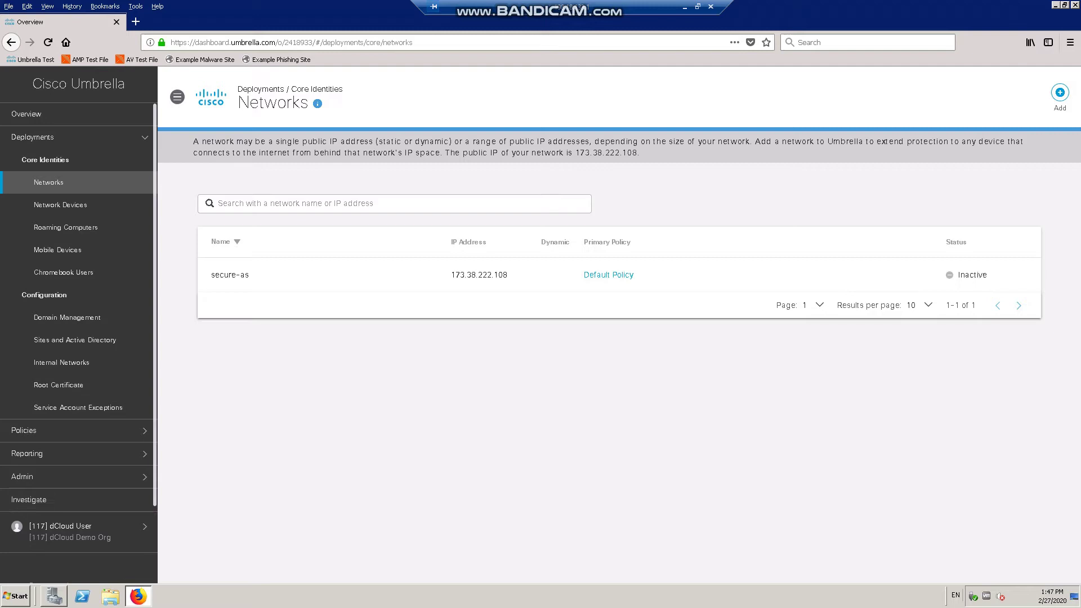
{"action": "key", "text": "alt+Tab"}
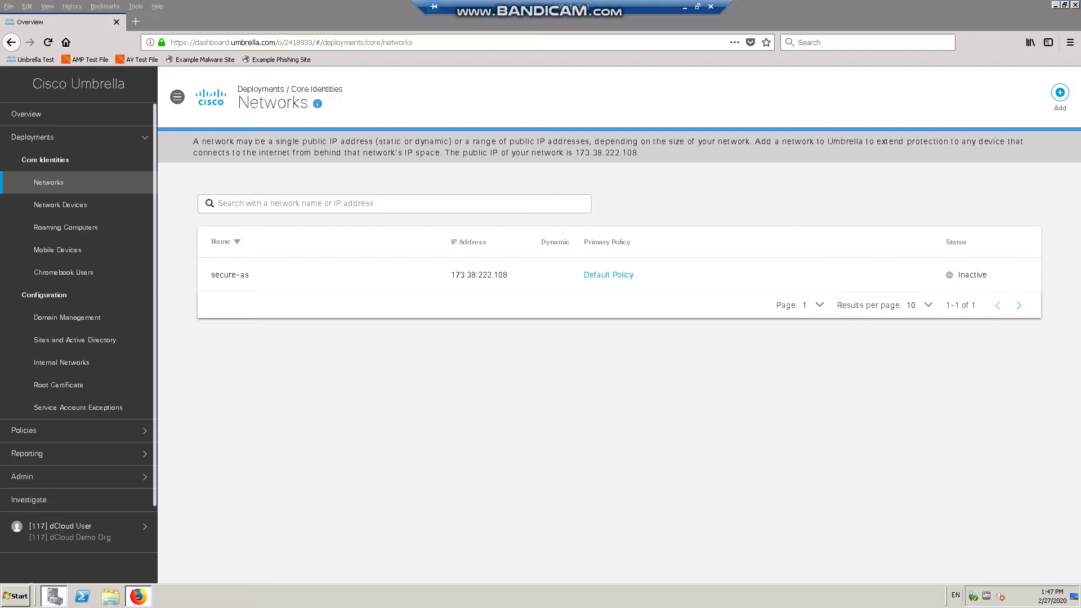
Open the Properties of the AD1 server under Roles > DNS Server > DNS.
{"action": "key", "text": "Right"}
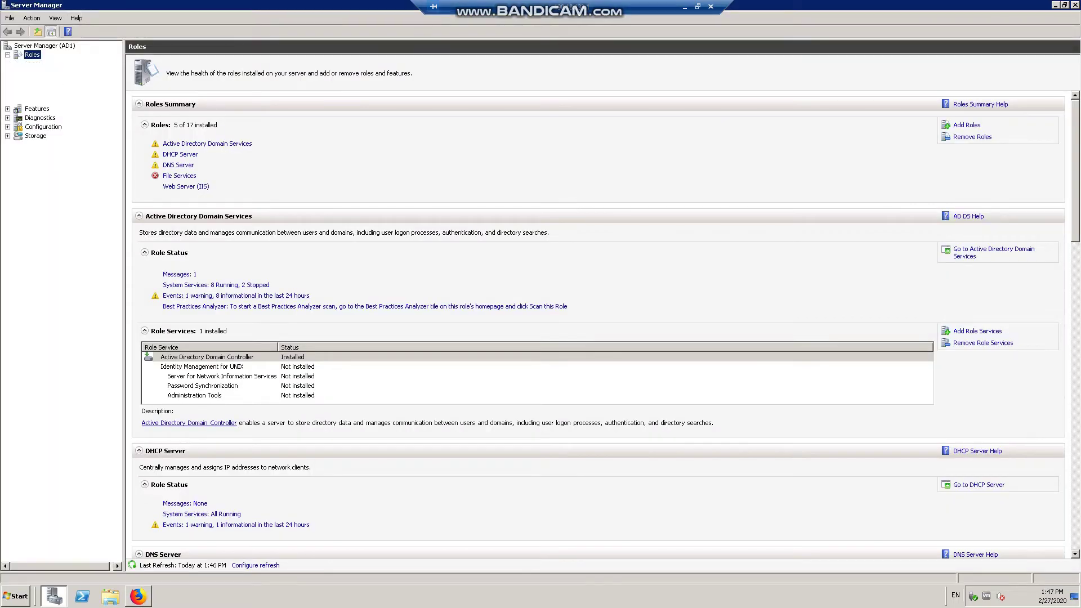
{"action": "left_click", "coordinate": [18, 82]}
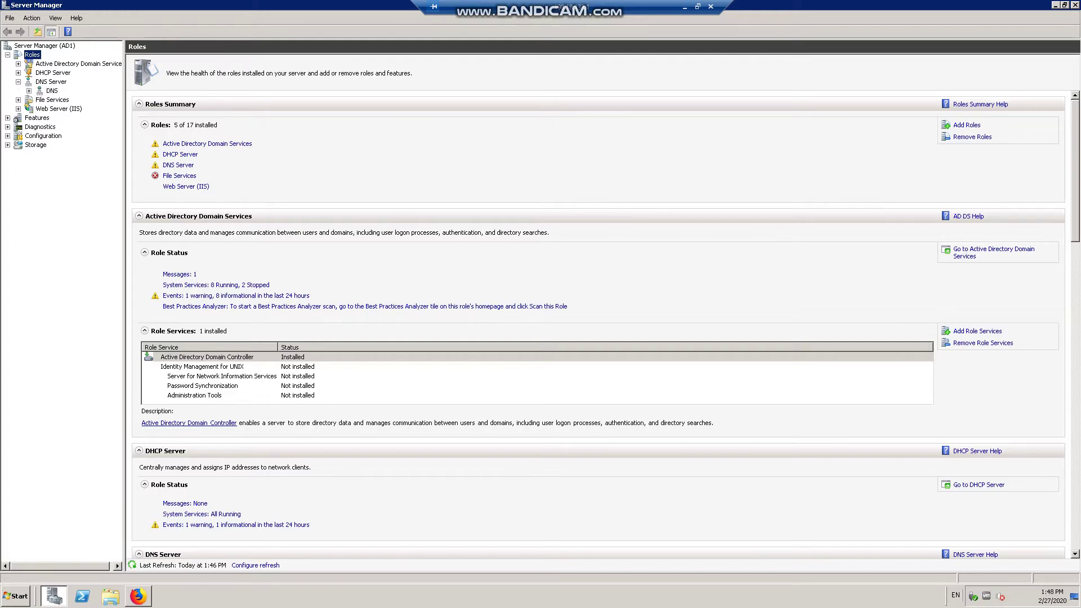
{"action": "left_click", "coordinate": [29, 90]}
{"action": "left_click", "coordinate": [63, 99]}
{"action": "right_click", "coordinate": [62, 100]}
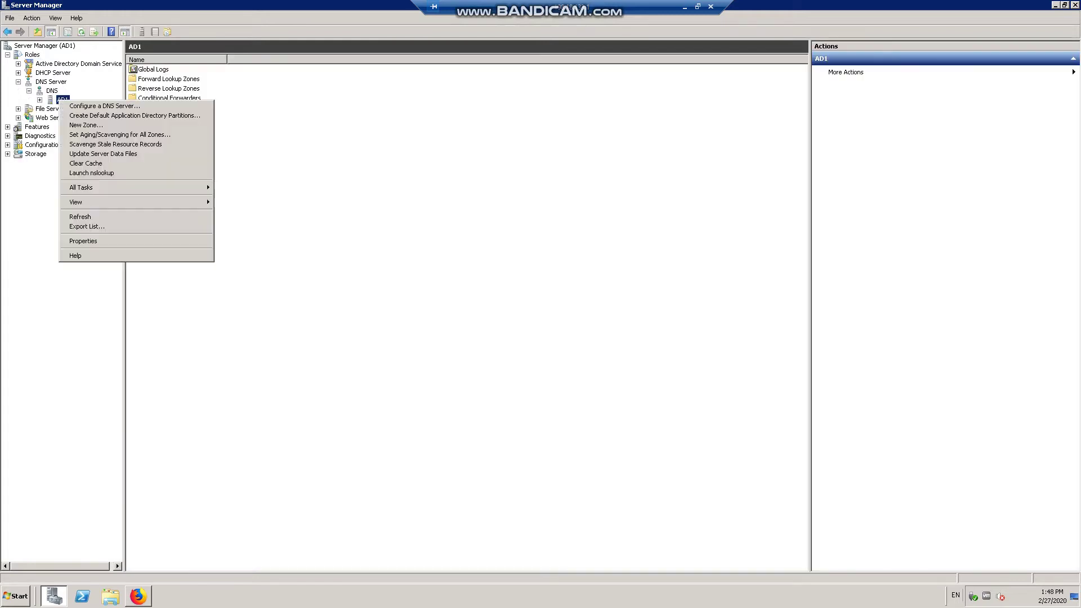
{"action": "key", "text": "Down"}
{"action": "key", "text": "Down"}
{"action": "key", "text": "Down"}
{"action": "key", "text": "Return"}
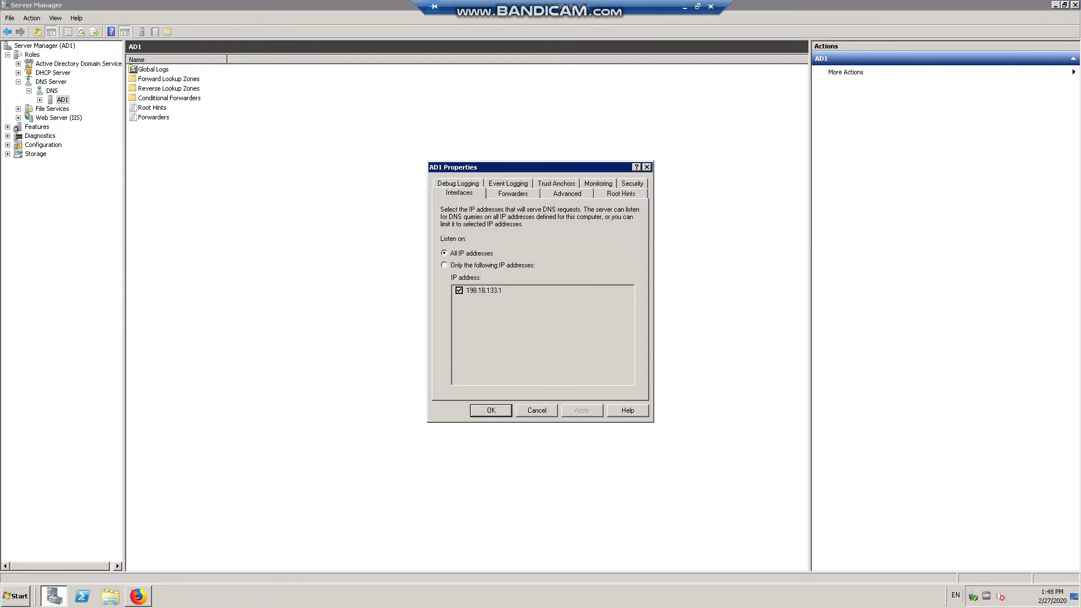
Delete the 198.18.128.1 entry from AD1's forwarder list.
{"action": "key", "text": "ctrl+Tab"}
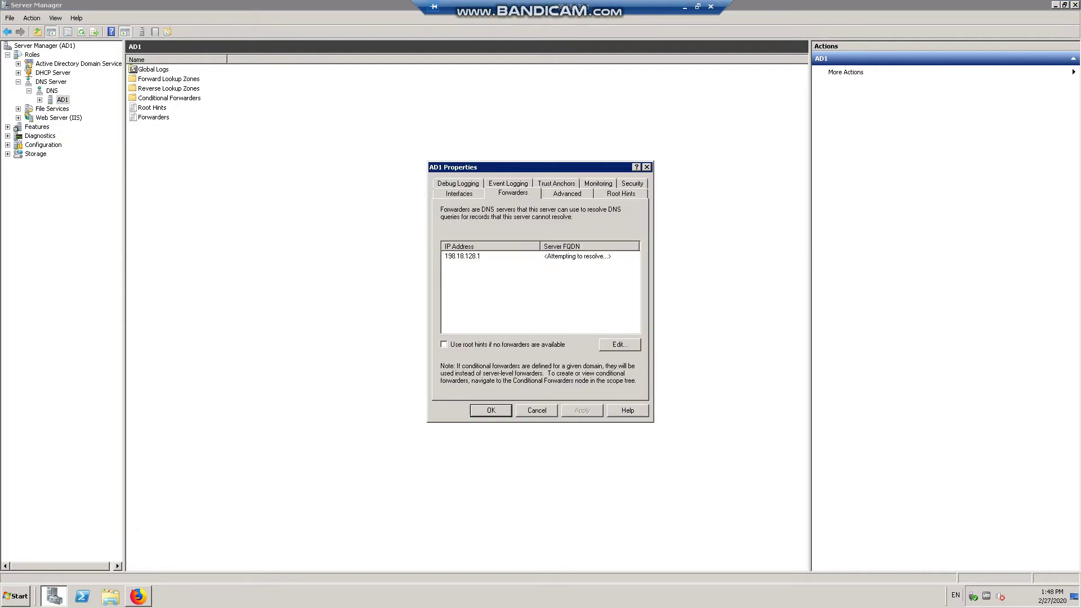
{"action": "left_click", "coordinate": [463, 256]}
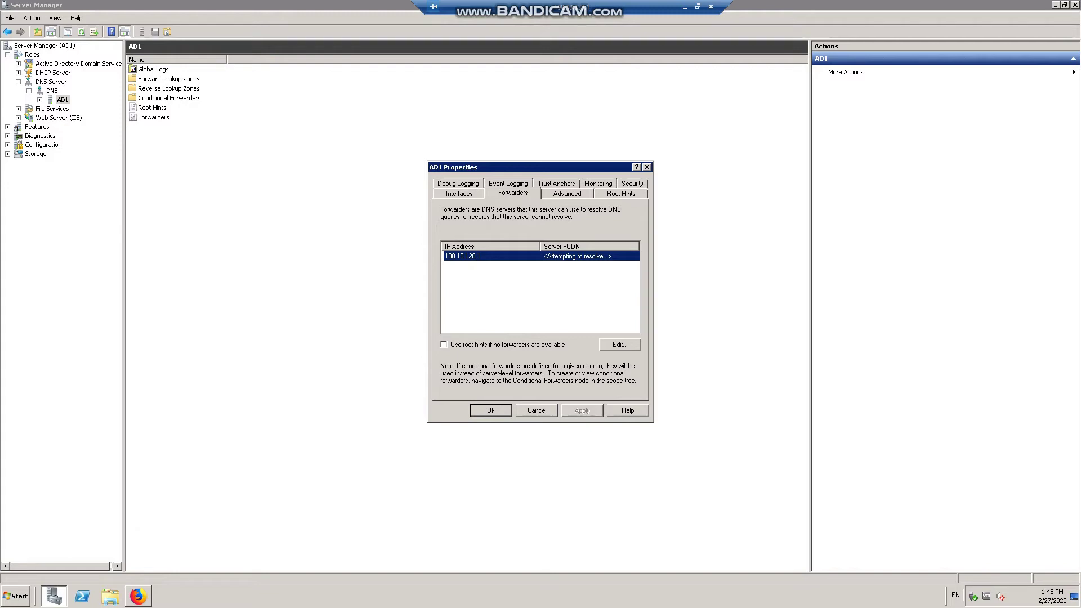
{"action": "key", "text": "alt+e"}
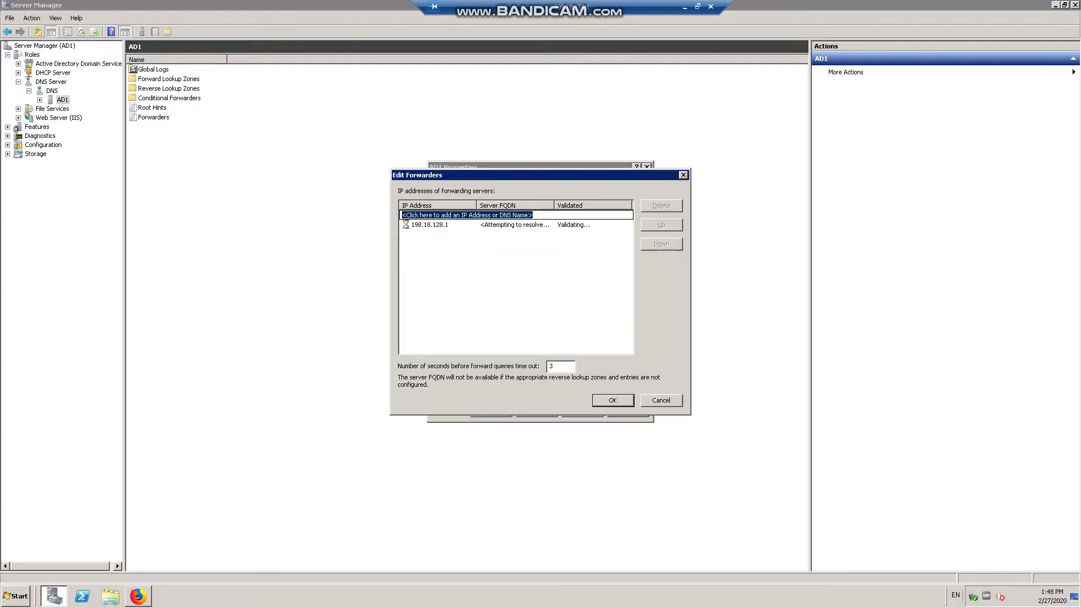
{"action": "key", "text": "Down"}
{"action": "key", "text": "Tab"}
{"action": "key", "text": "Return"}
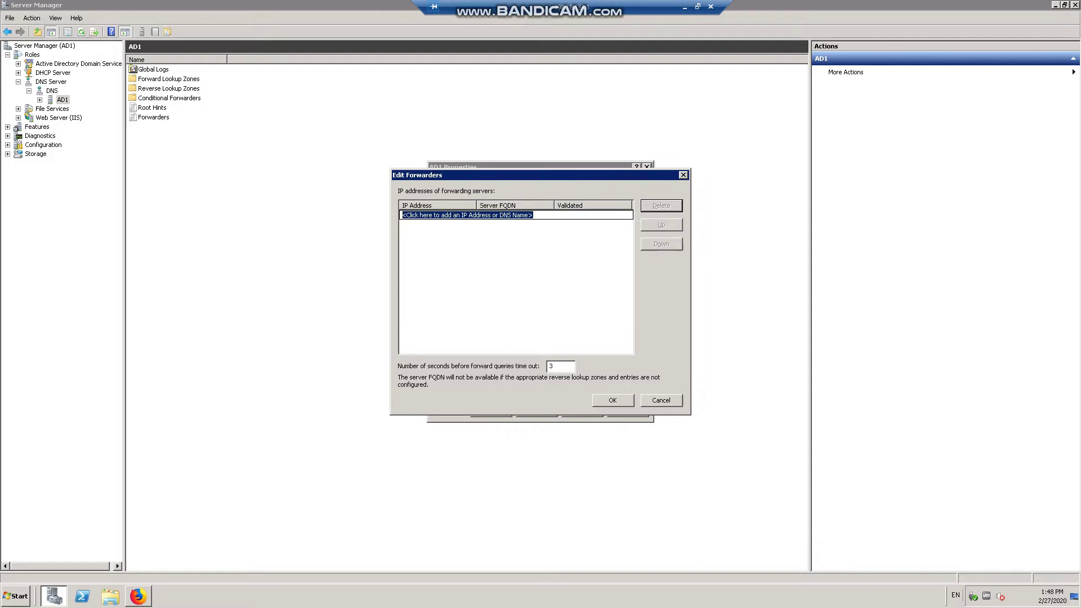
Add the forwarders 208.67.222.222 and 208.67.220.220.
{"action": "left_click", "coordinate": [467, 215]}
{"action": "left_click_drag", "start_coordinate": [533, 215], "coordinate": [402, 215]}
{"action": "type", "text": "2"}
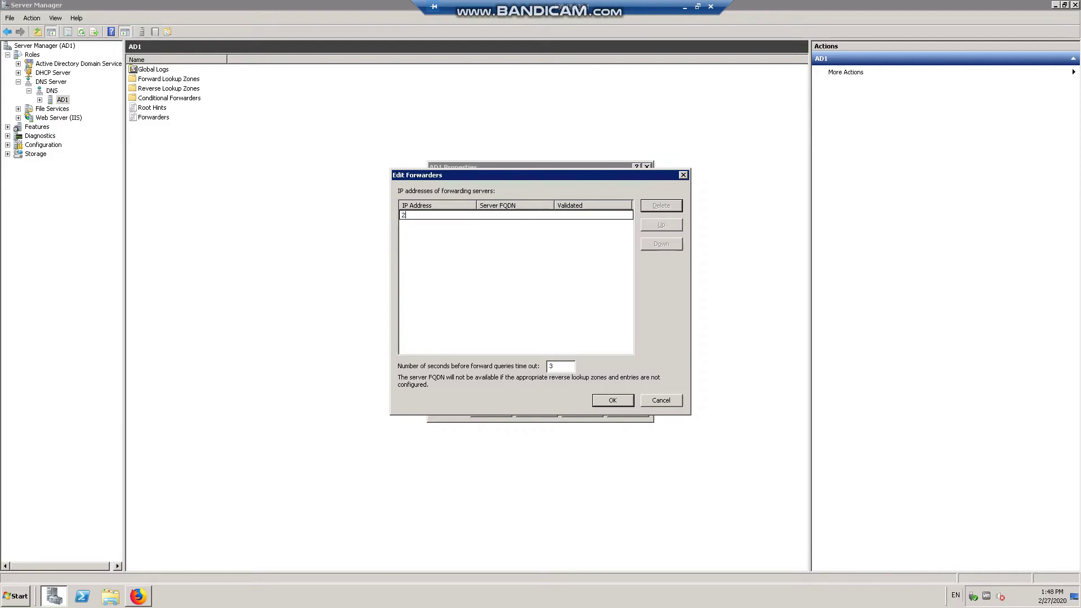
{"action": "type", "text": "08.67.222.222"}
{"action": "key", "text": "Return"}
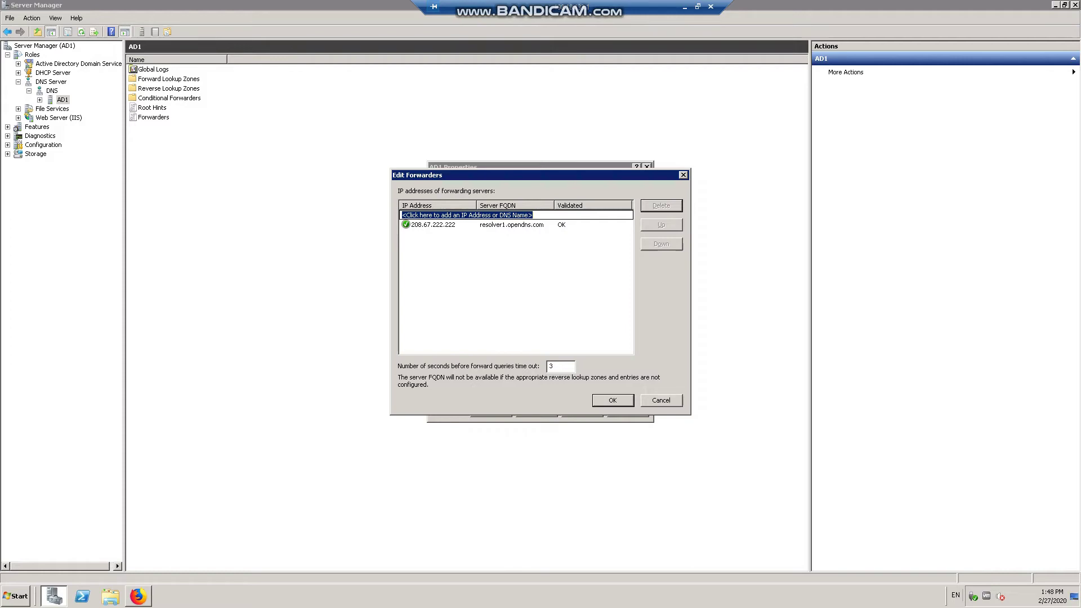
{"action": "type", "text": "208.67"}
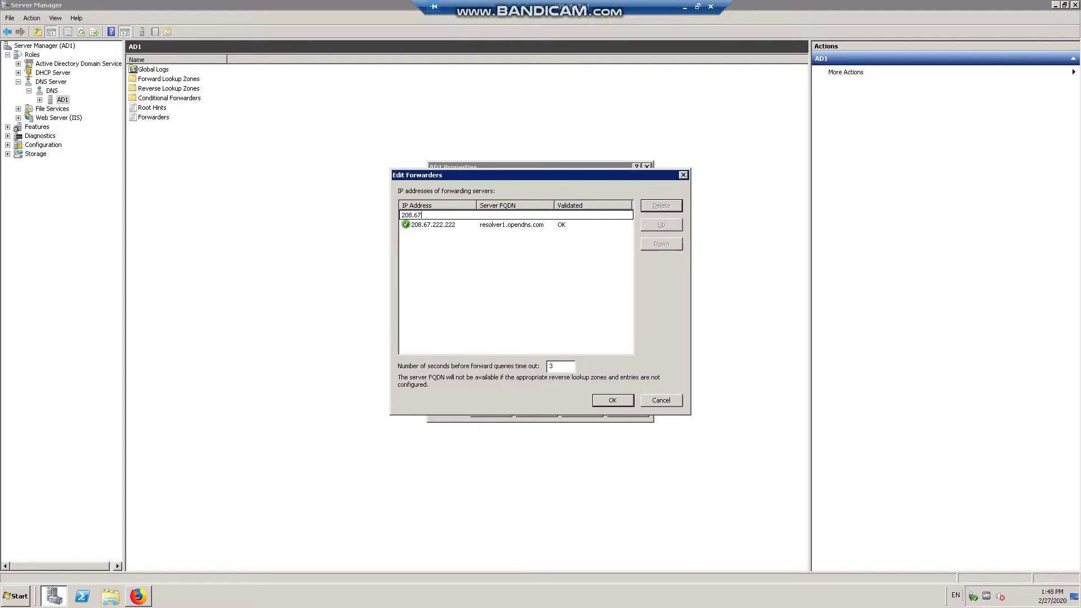
{"action": "type", "text": ".220.220"}
{"action": "key", "text": "Return"}
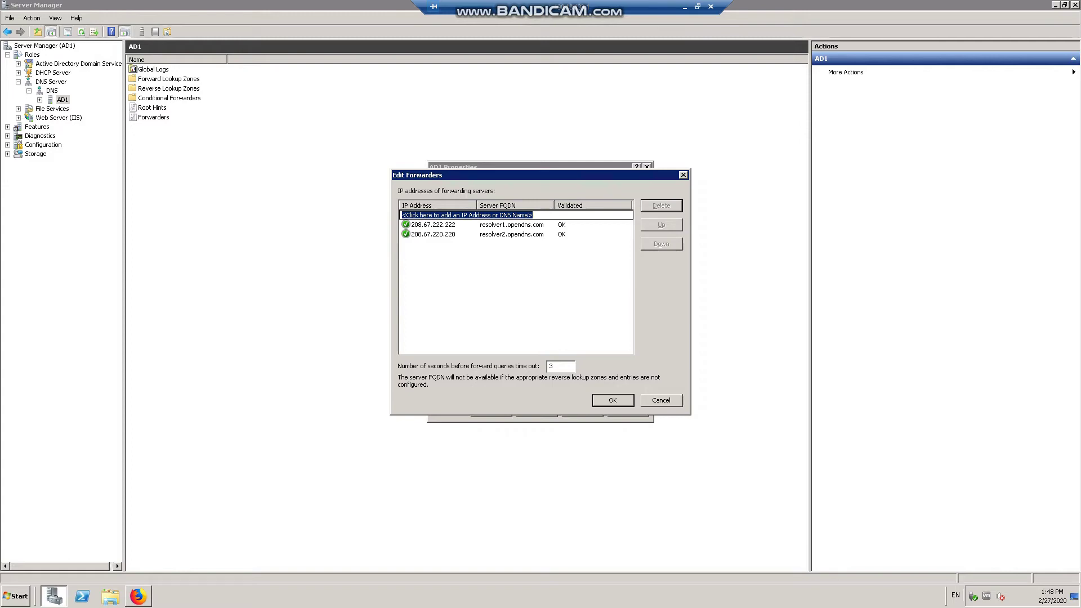
Add an 8.8.8.8 forwarder, delete it again, and accept the forwarder list.
{"action": "left_click", "coordinate": [402, 215]}
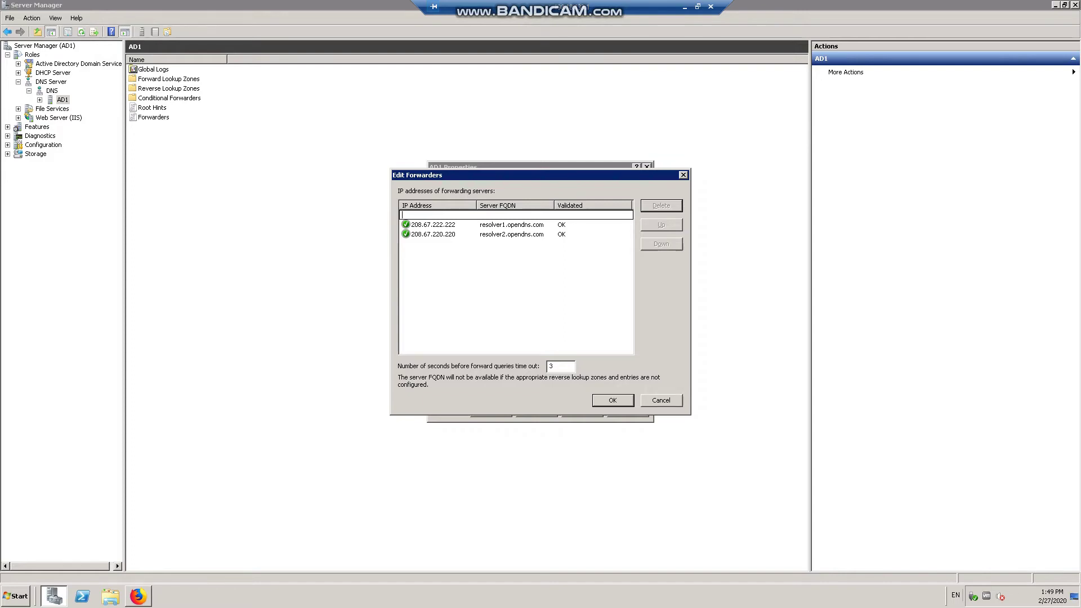
{"action": "type", "text": "8.8.8.8"}
{"action": "key", "text": "Return"}
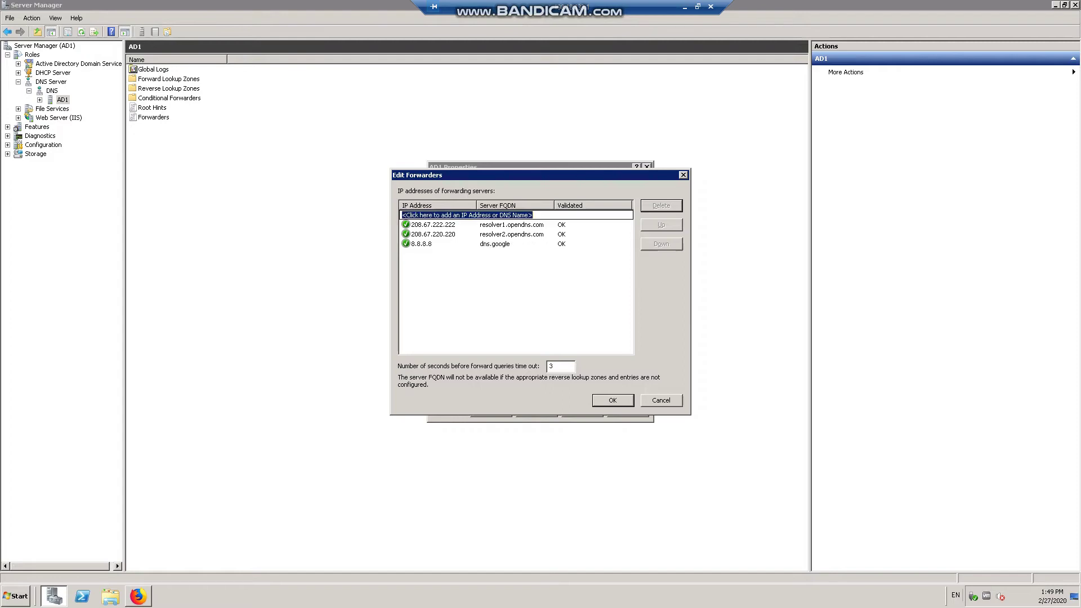
{"action": "left_click", "coordinate": [421, 243]}
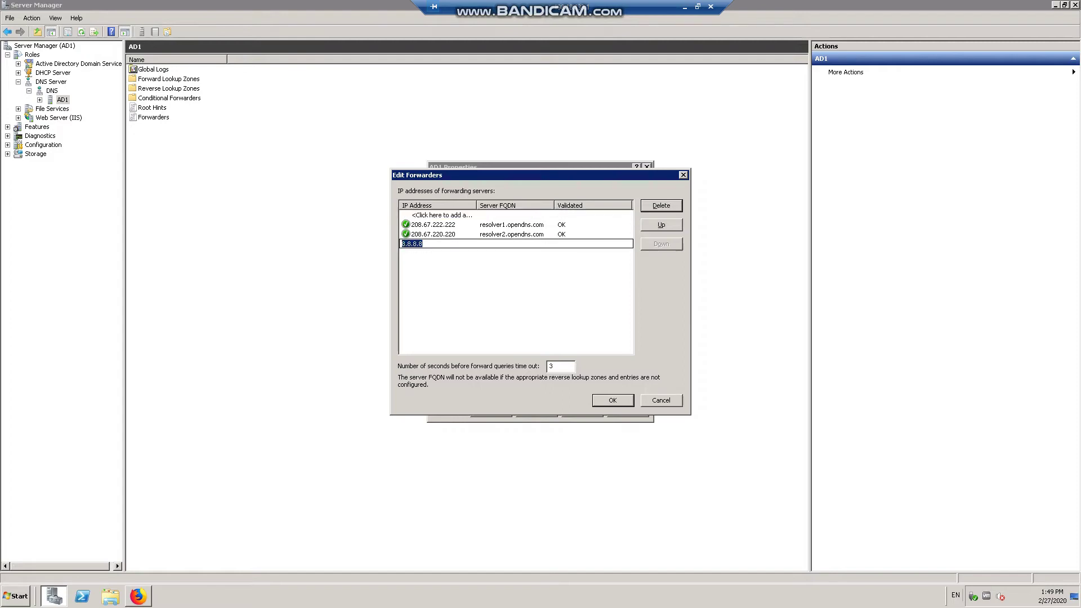
{"action": "key", "text": "Delete"}
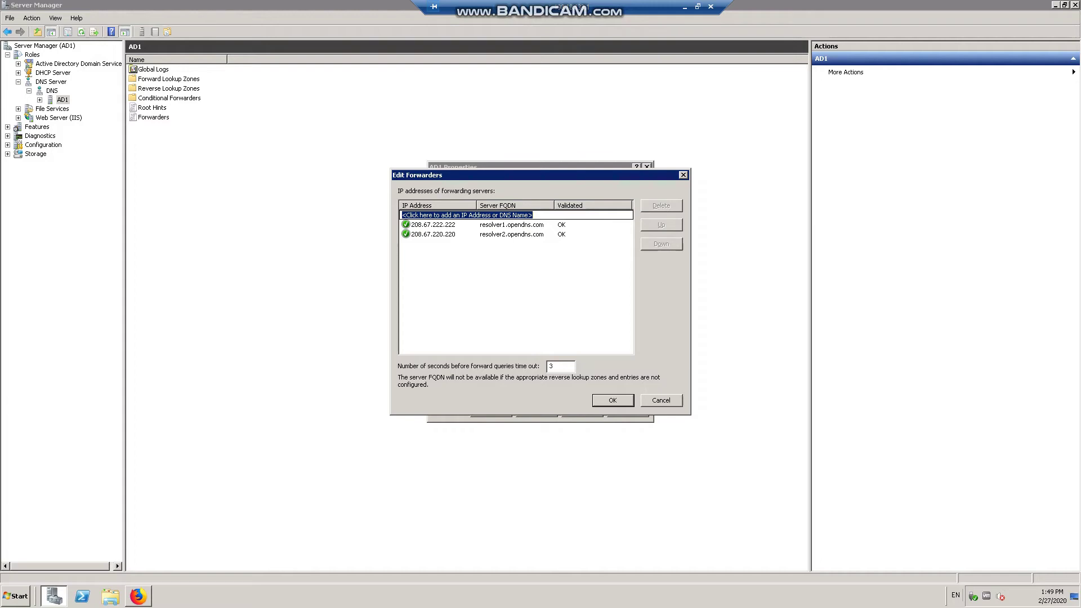
{"action": "key", "text": "Return"}
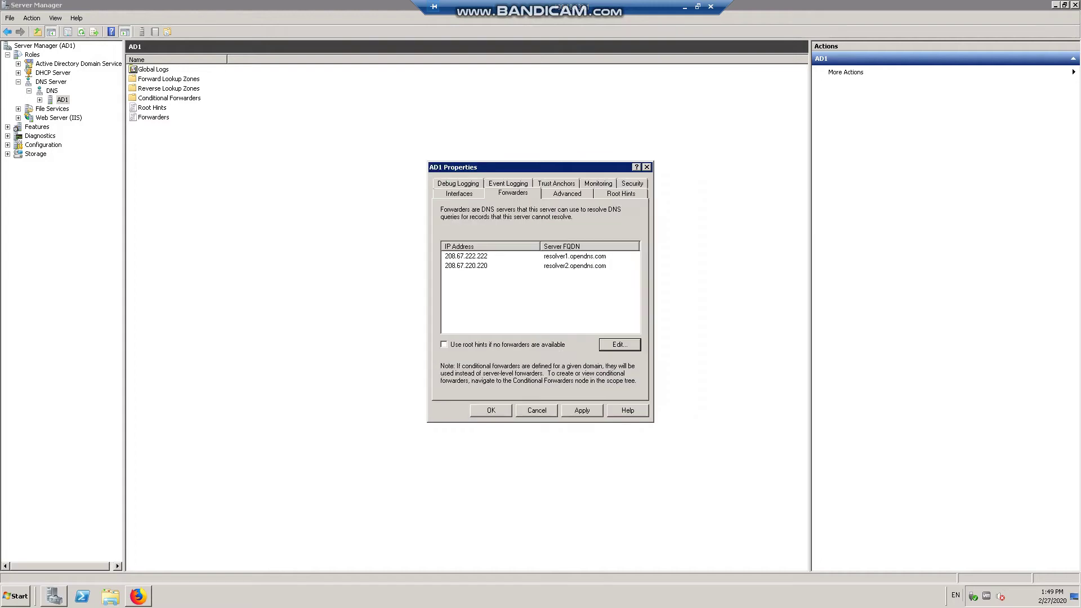
Apply and close the AD1 server Properties dialog.
{"action": "key", "text": "Return"}
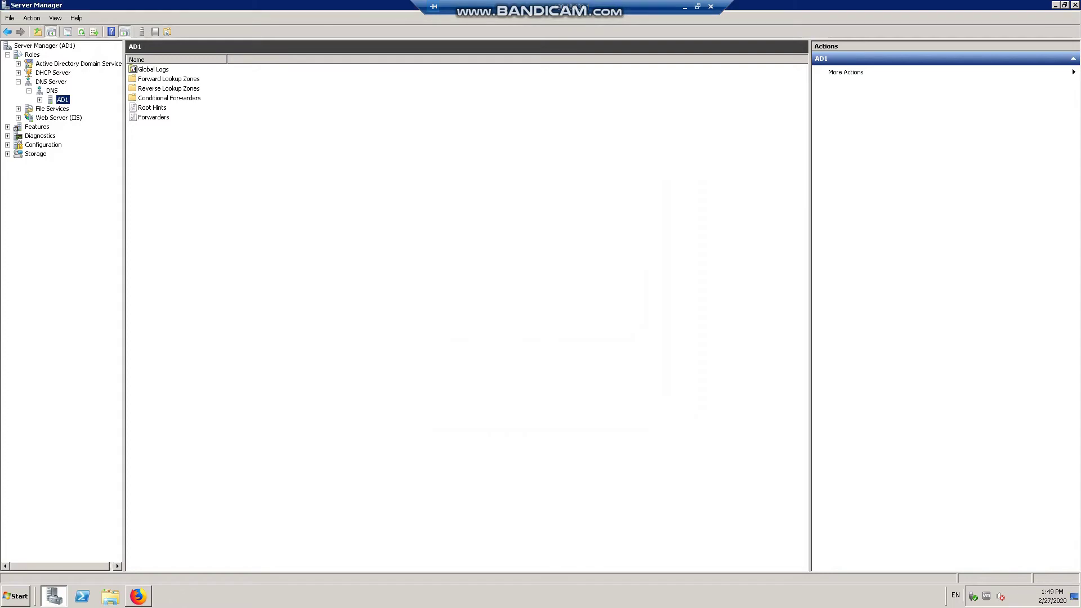
{"action": "right_click", "coordinate": [61, 100]}
{"action": "key", "text": "Escape"}
Run ipconfig /flushdns in Command Prompt, then return to Firefox's Umbrella Networks page.
{"action": "key", "text": "super"}
{"action": "key", "text": "Down"}
{"action": "key", "text": "Down"}
{"action": "key", "text": "Down"}
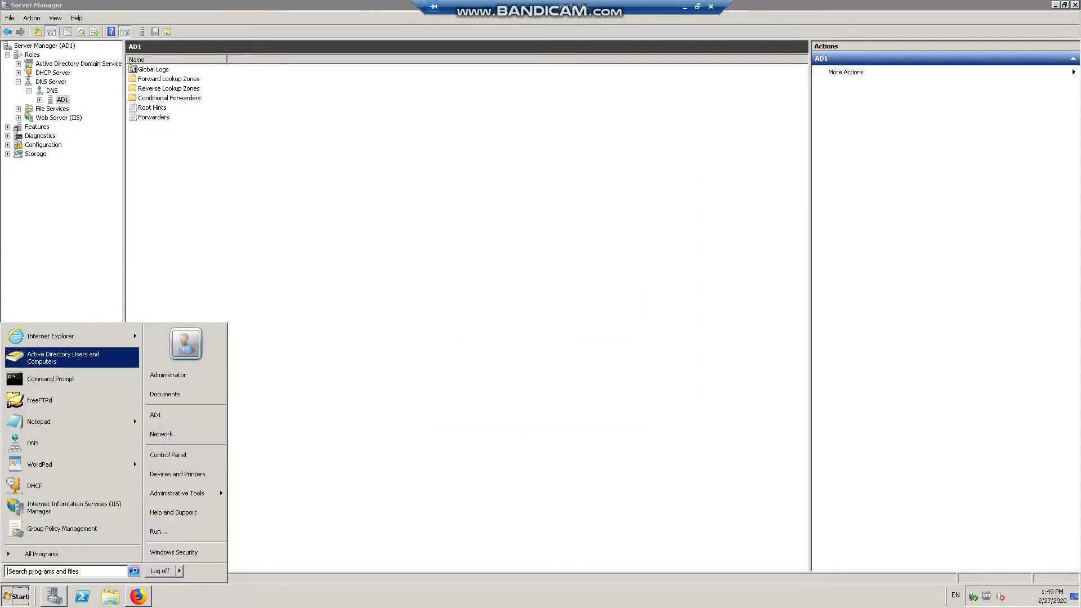
{"action": "key", "text": "Return"}
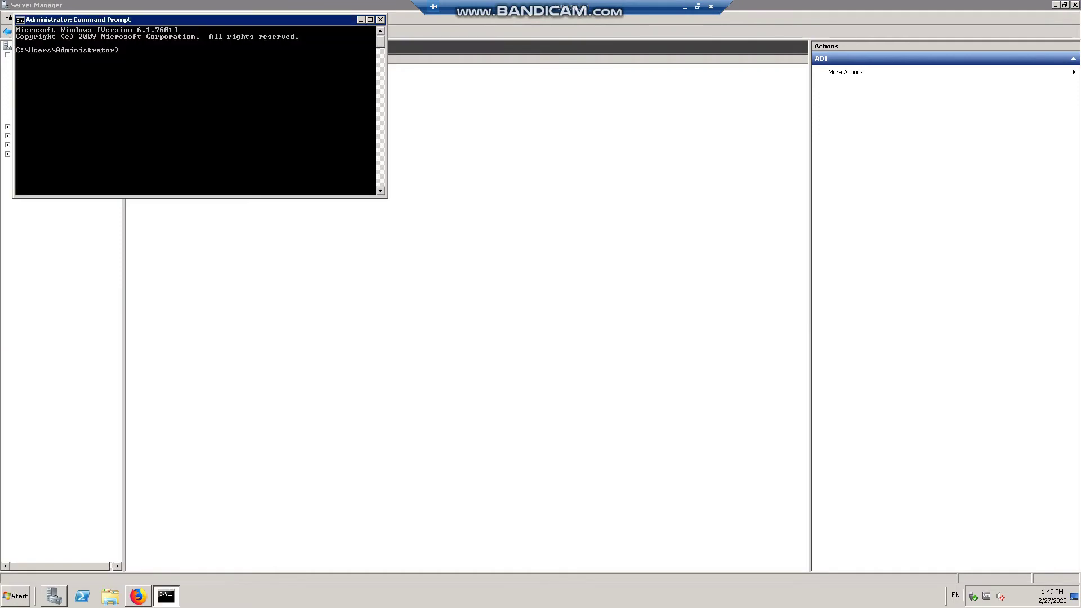
{"action": "type", "text": "ipconfig /flushdns"}
{"action": "key", "text": "Return"}
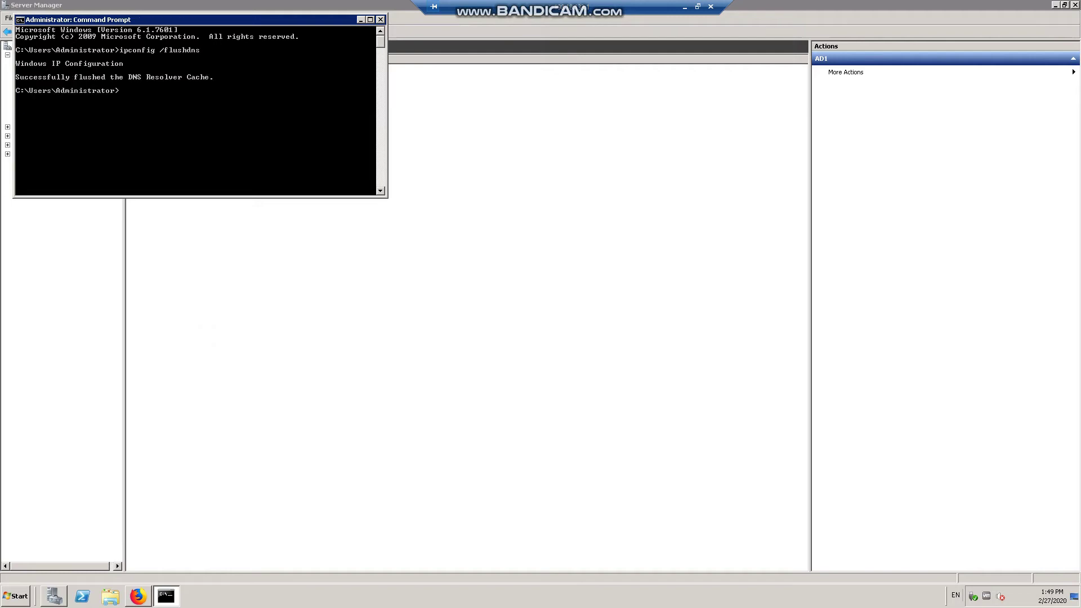
{"action": "key", "text": "Return"}
{"action": "key", "text": "Return"}
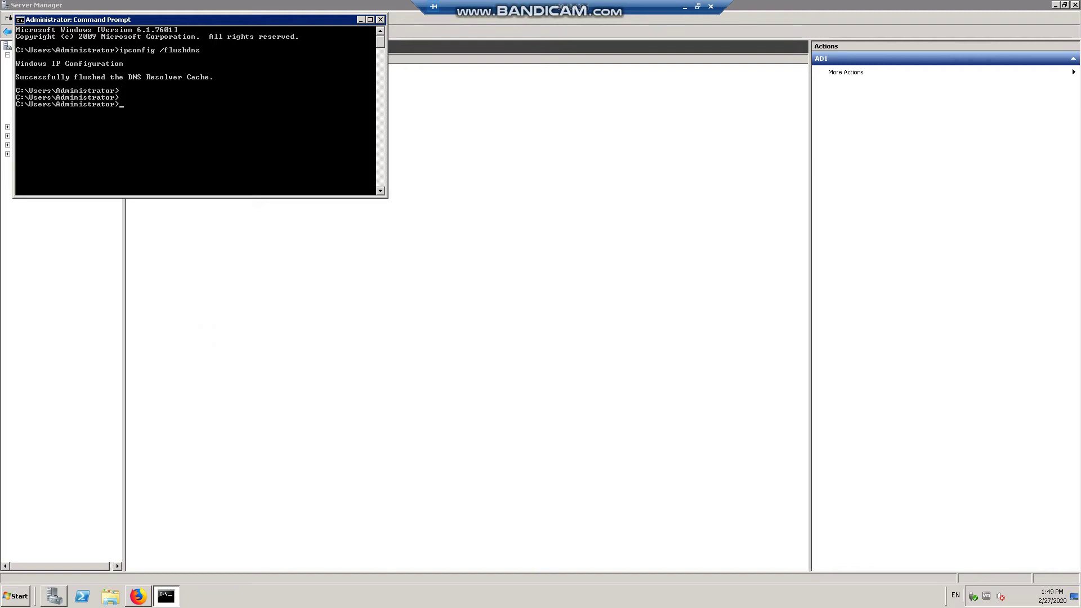
{"action": "key", "text": "alt+Tab"}
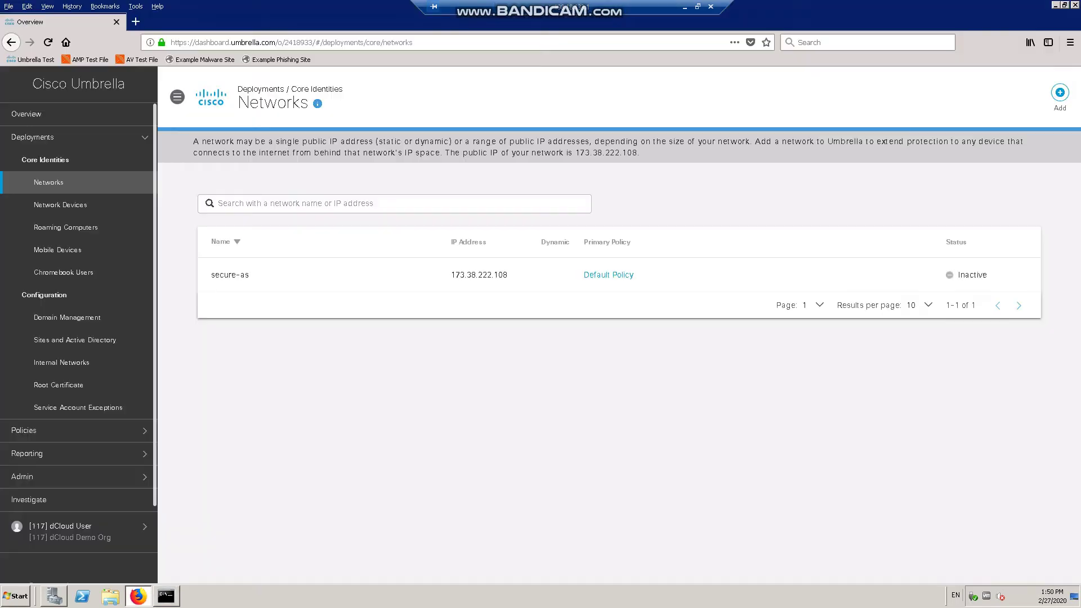
Reopen Firefox in a fresh window, then minimise and restore the remote desktop session.
{"action": "left_click", "coordinate": [1074, 5]}
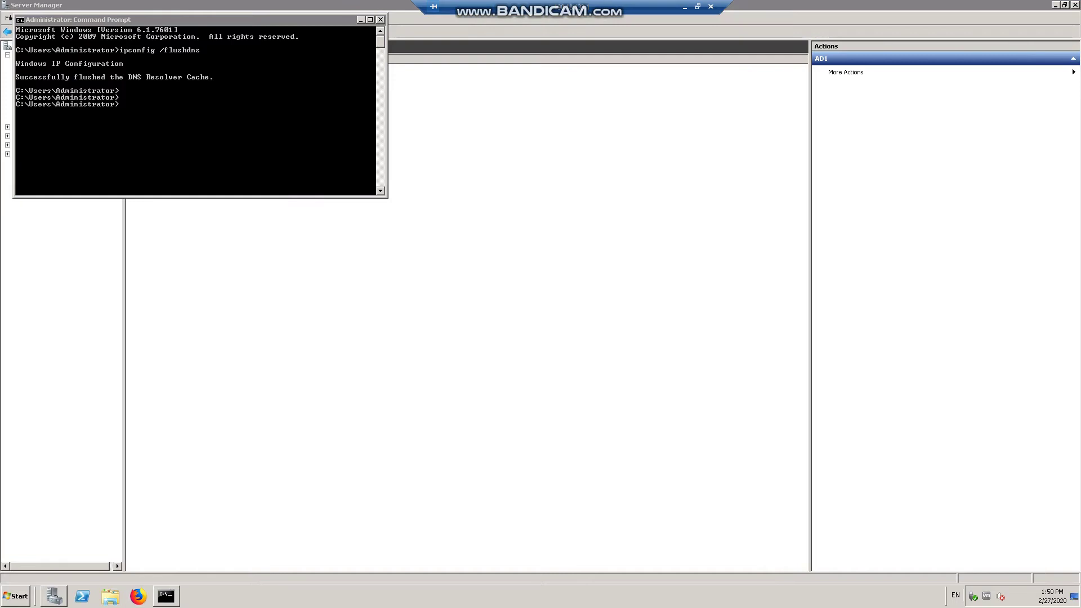
{"action": "left_click", "coordinate": [138, 596]}
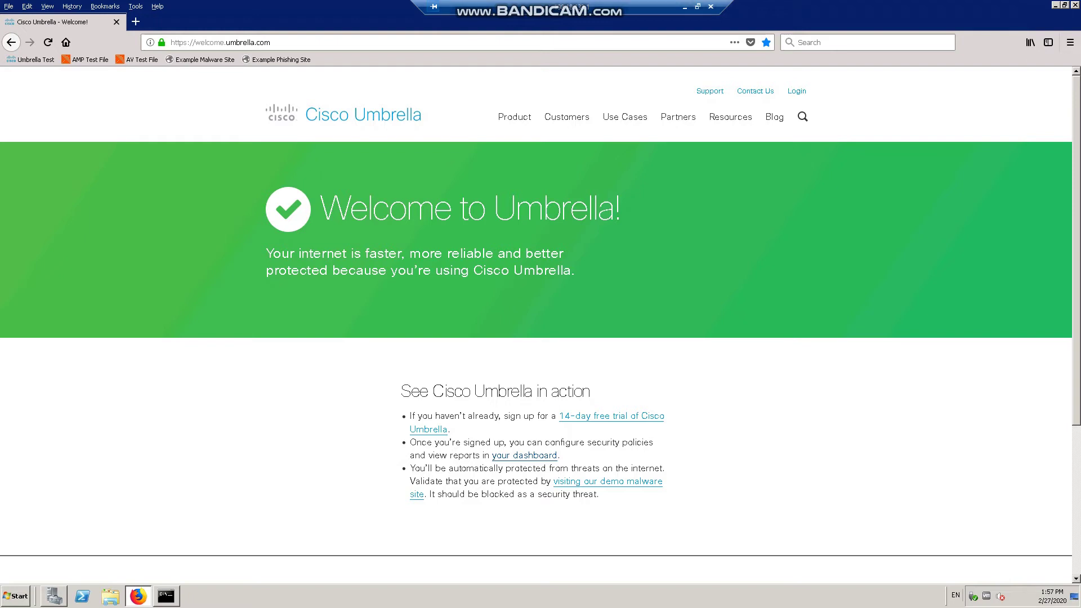
{"action": "left_click", "coordinate": [685, 7]}
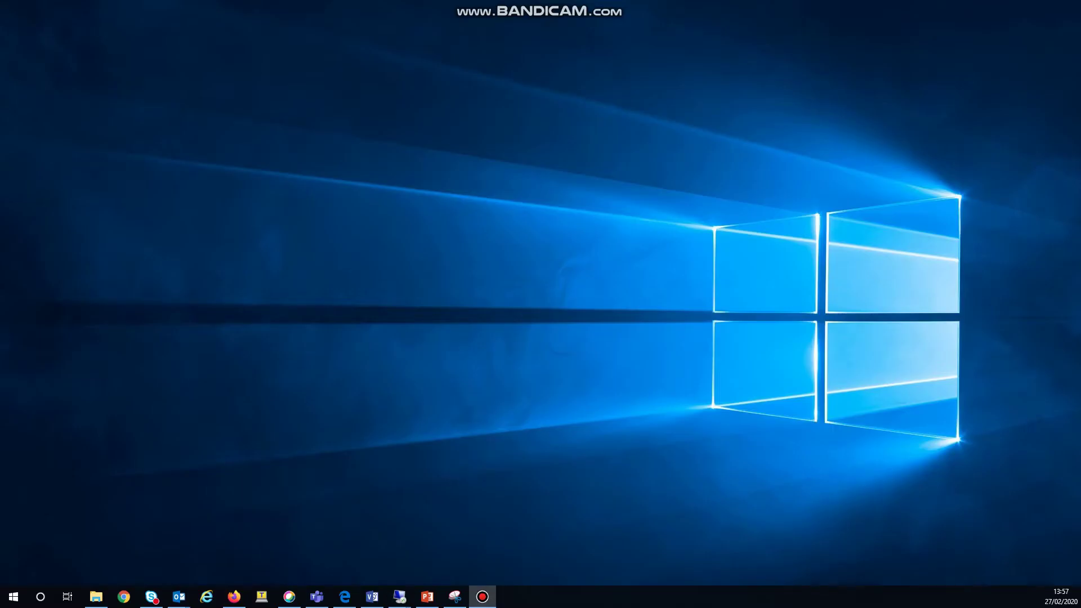
{"action": "mouse_move", "coordinate": [399, 597]}
{"action": "left_click", "coordinate": [341, 549]}
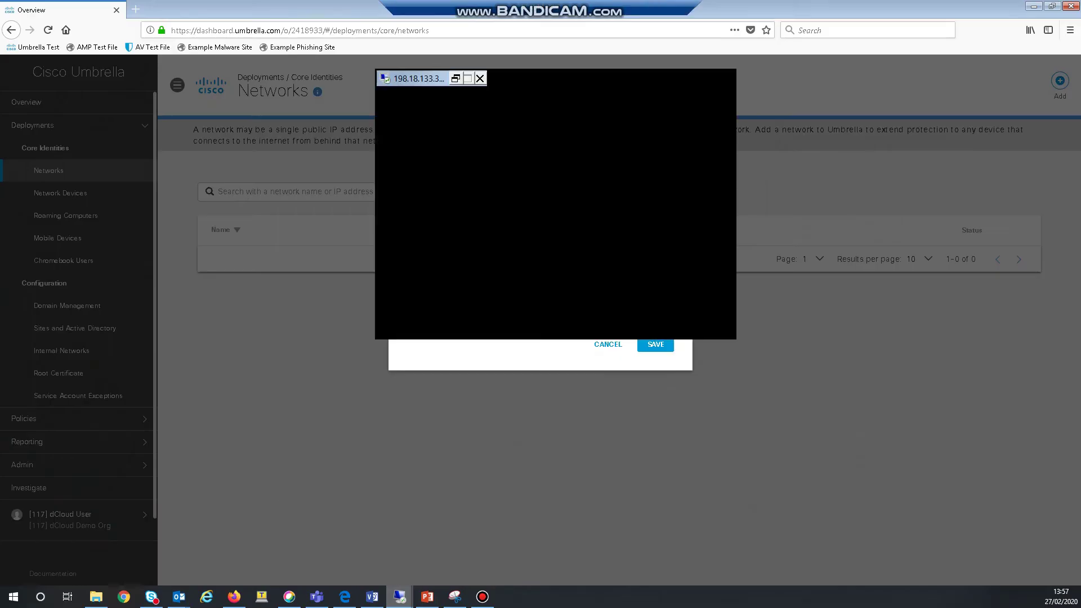
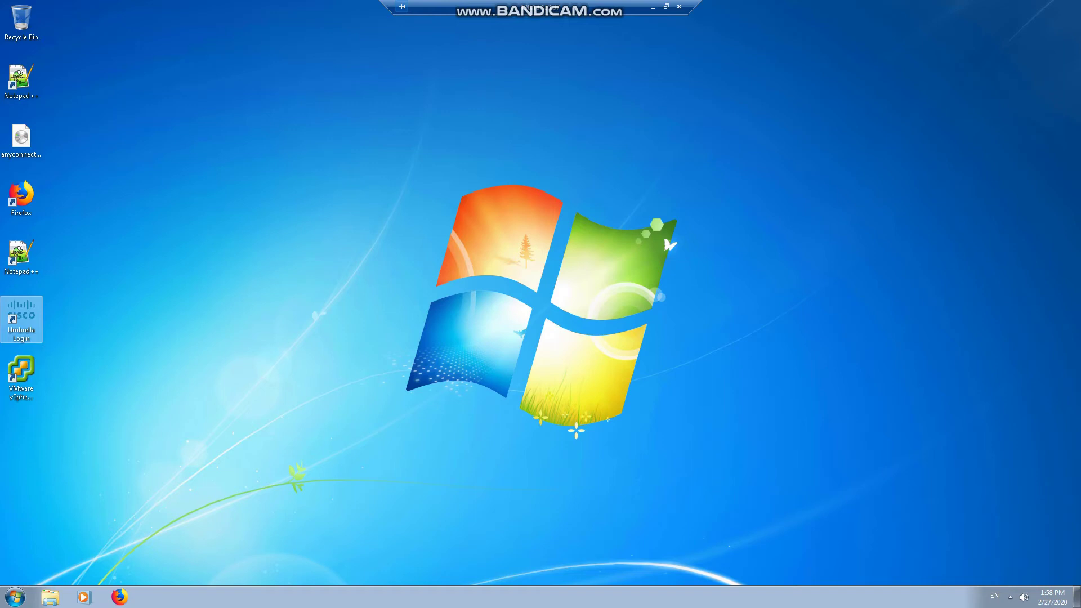
Close Firefox and all its tabs, then reopen the Umbrella dashboard from the Umbrella Login shortcut.
{"action": "left_click", "coordinate": [1010, 597]}
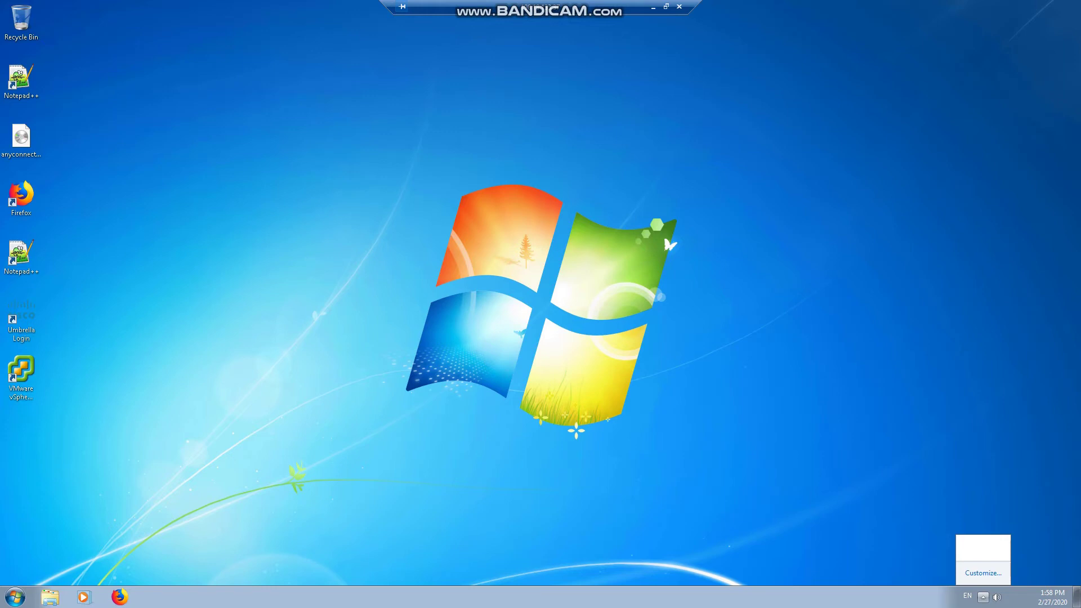
{"action": "key", "text": "Escape"}
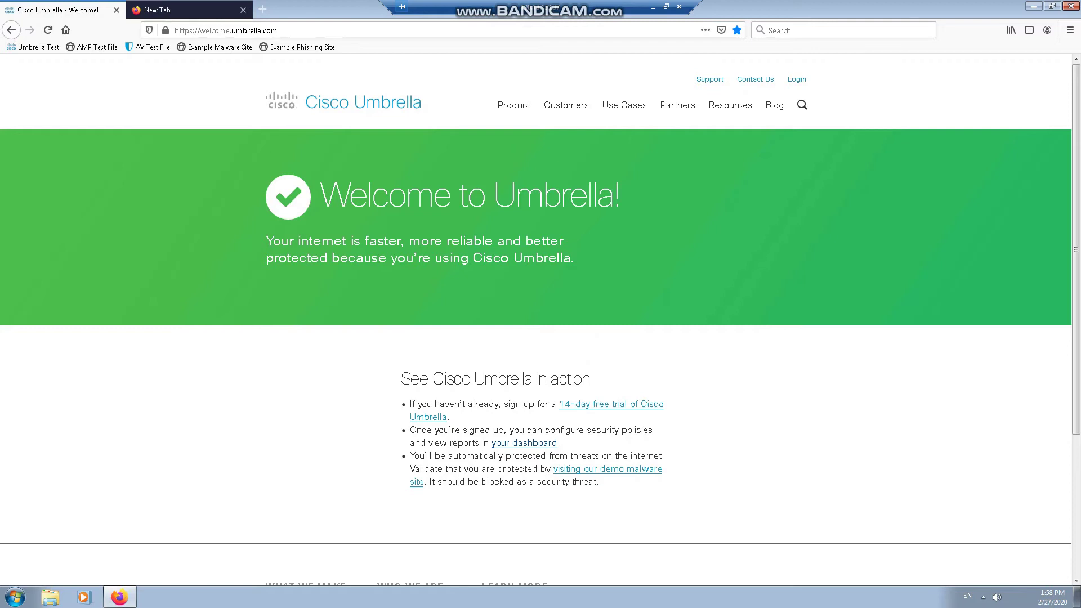
{"action": "key", "text": "ctrl+Tab"}
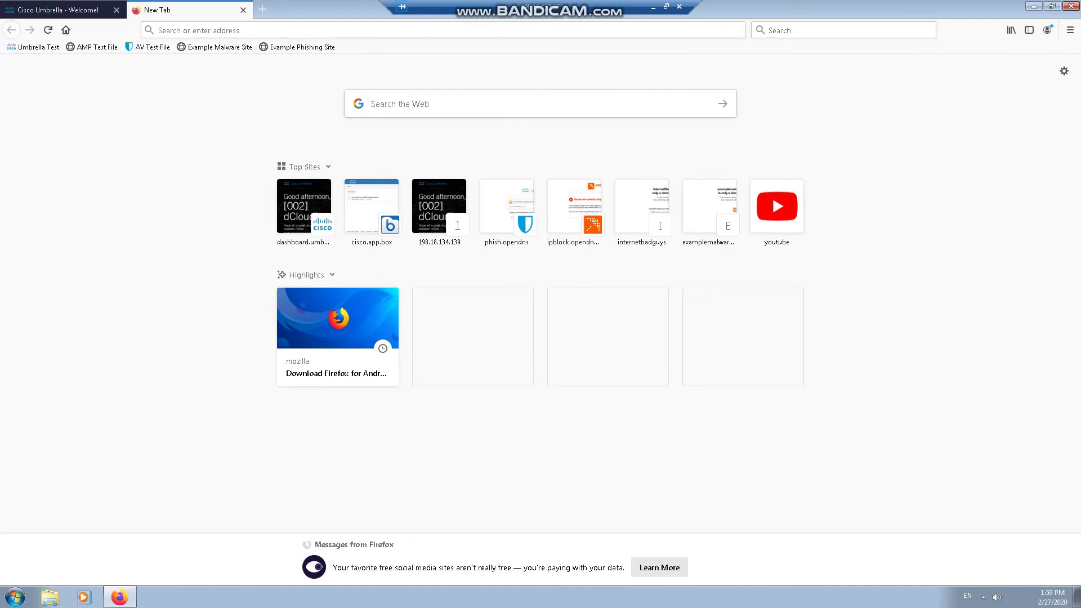
{"action": "key", "text": "alt+F4"}
{"action": "key", "text": "Return"}
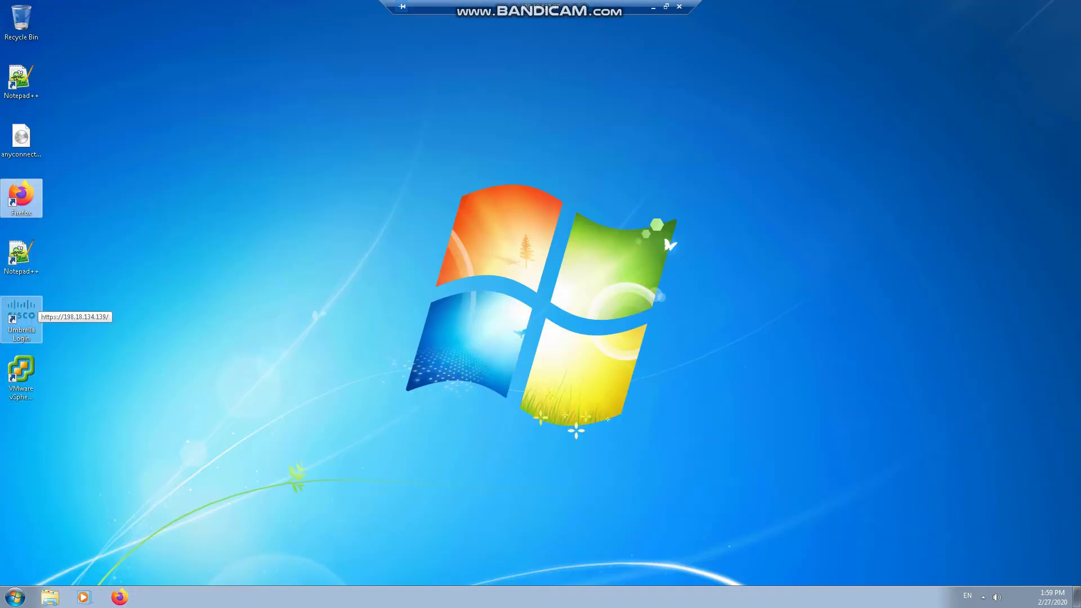
{"action": "double_click", "coordinate": [22, 316]}
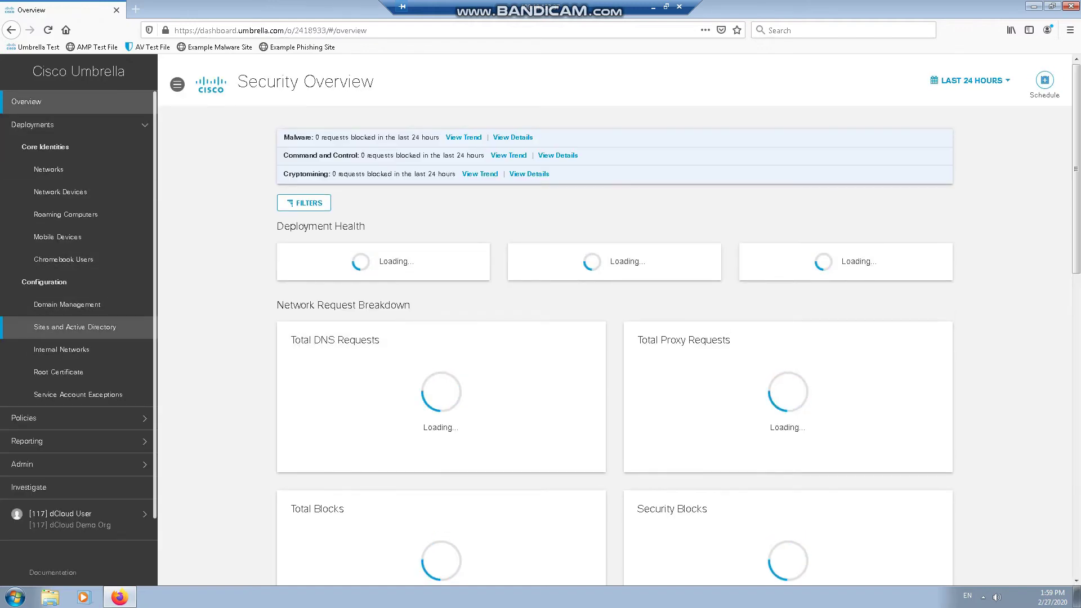
Add secure-as and cisco.com as internal domains in Domain Management, then view Roaming Computers.
{"action": "left_click", "coordinate": [67, 304]}
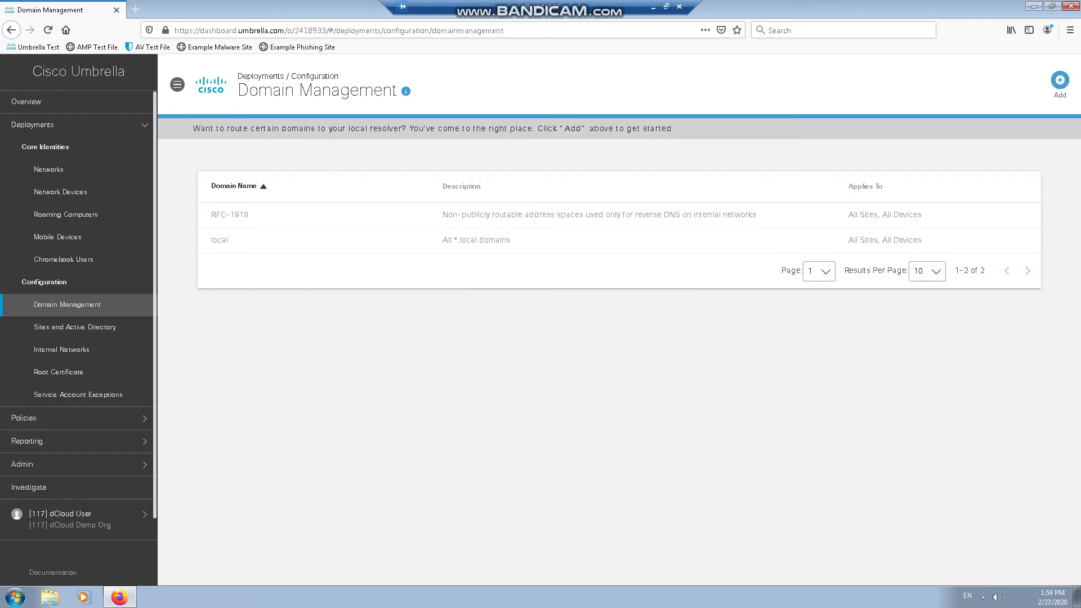
{"action": "left_click", "coordinate": [1059, 80]}
{"action": "left_click", "coordinate": [414, 221]}
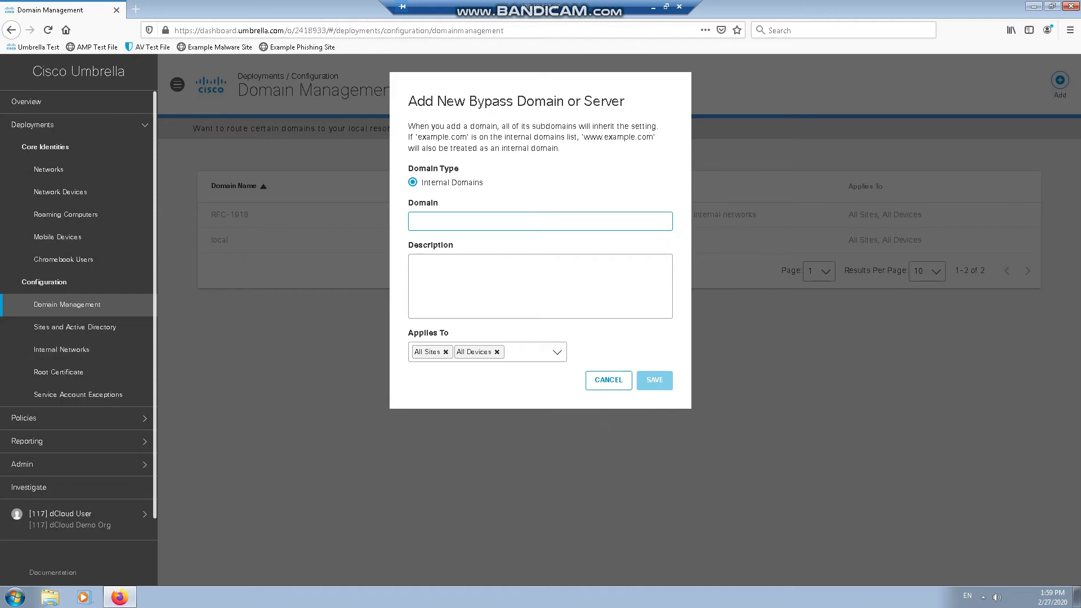
{"action": "type", "text": "secure-as"}
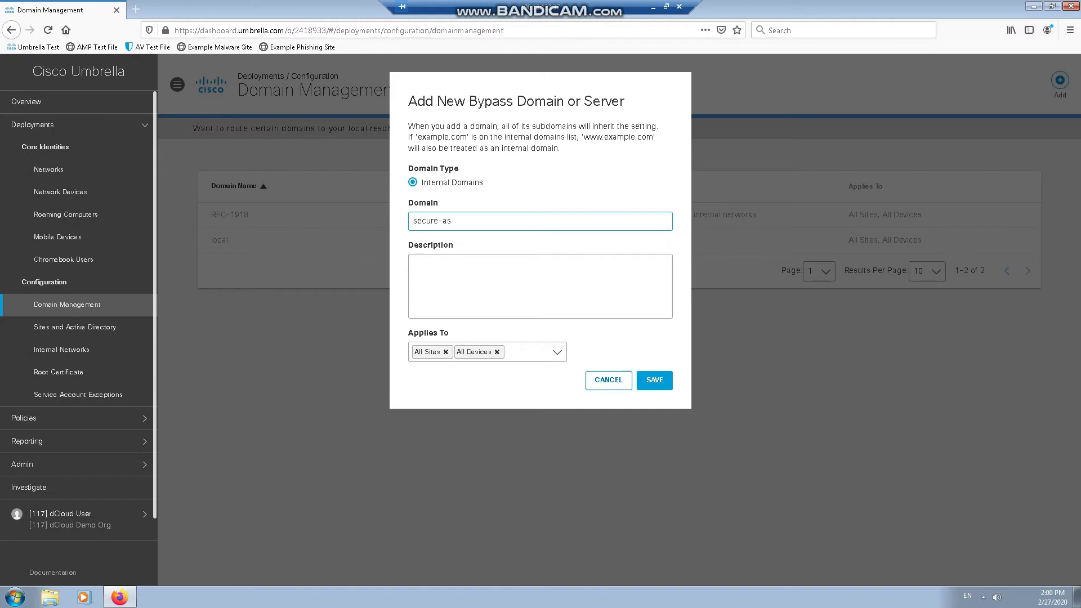
{"action": "left_click", "coordinate": [654, 380]}
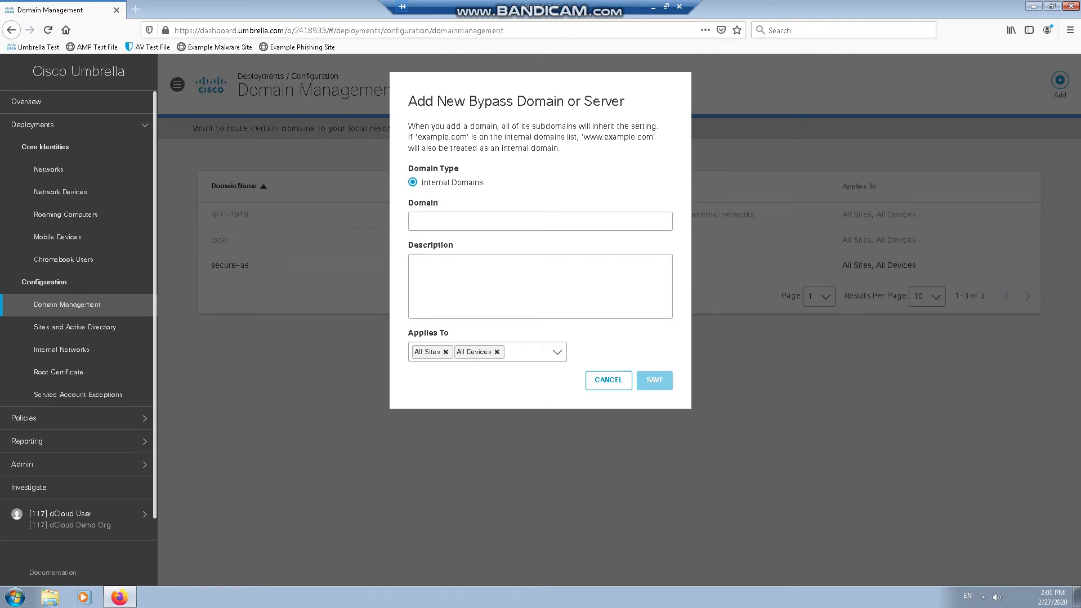
{"action": "type", "text": "cisco.com"}
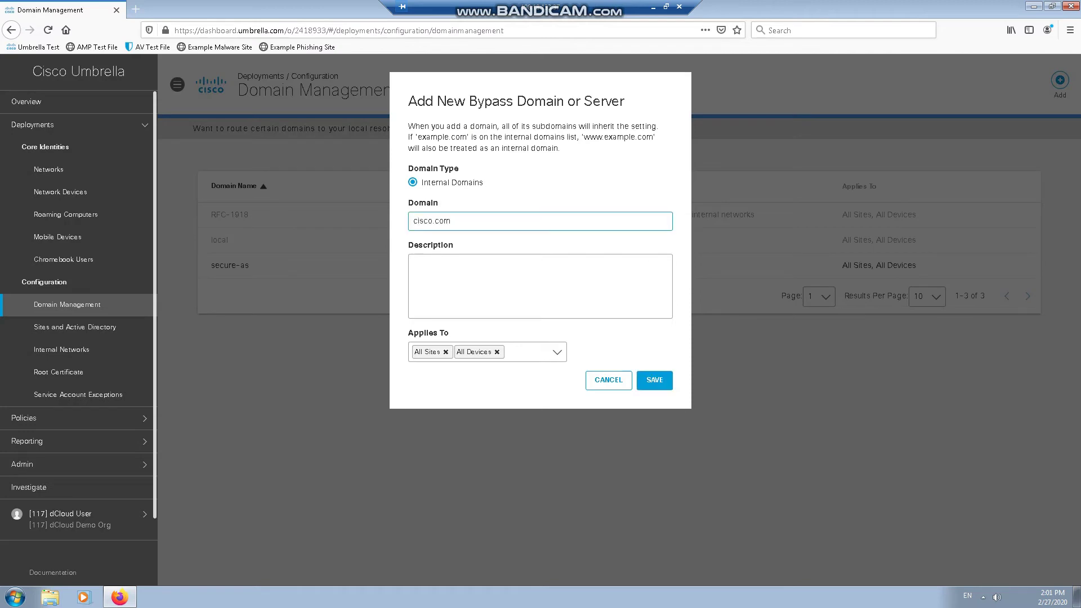
{"action": "key", "text": "Return"}
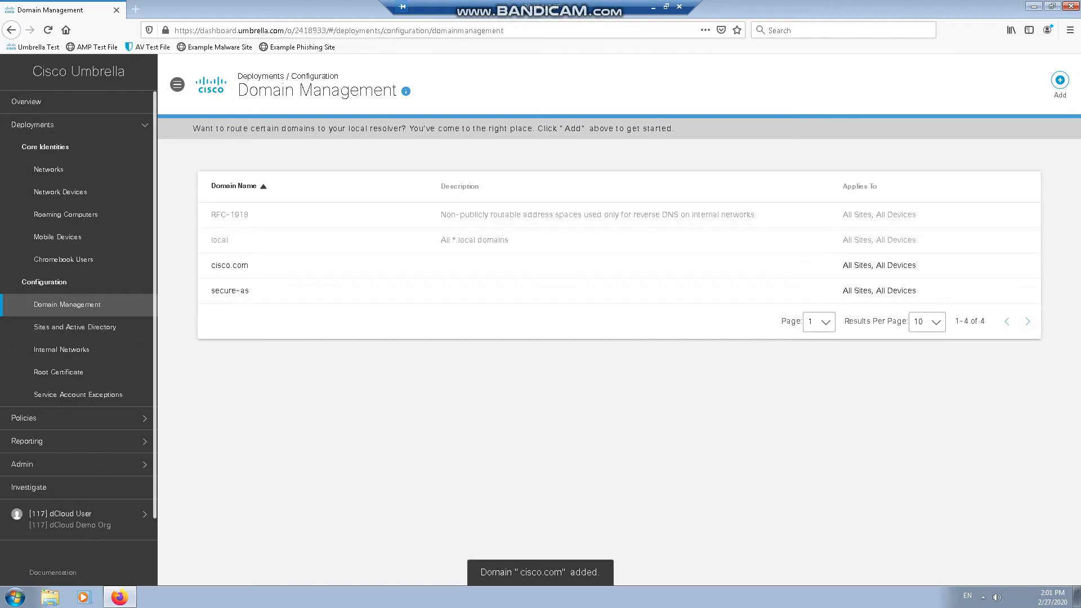
{"action": "left_click", "coordinate": [66, 214]}
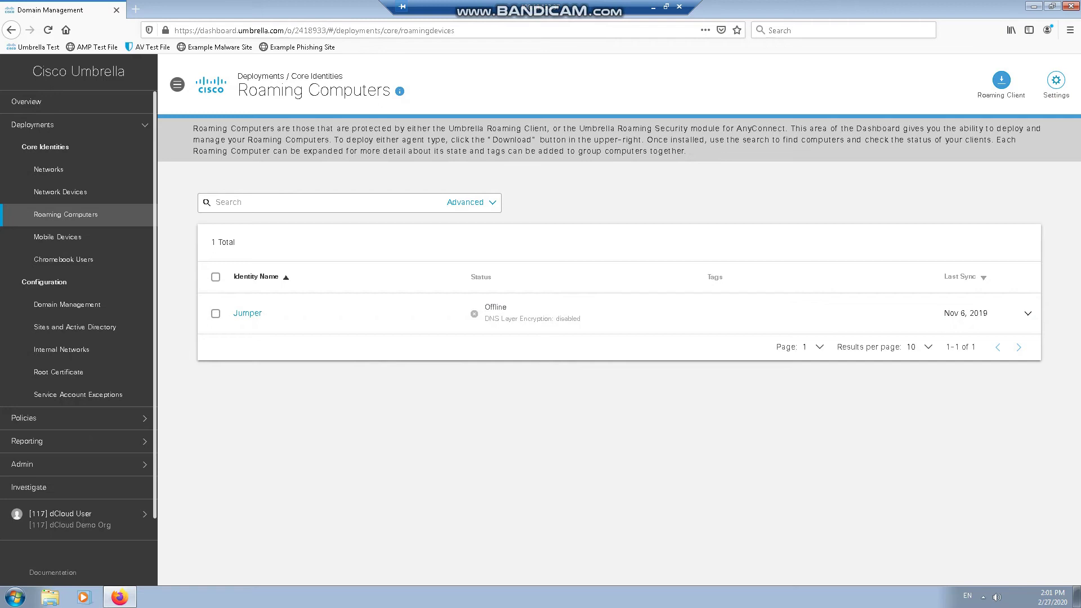
Save the Windows roaming client OpenDNS-URC-win-2.2.356.zip and open it from the downloads list.
{"action": "left_click", "coordinate": [1001, 81]}
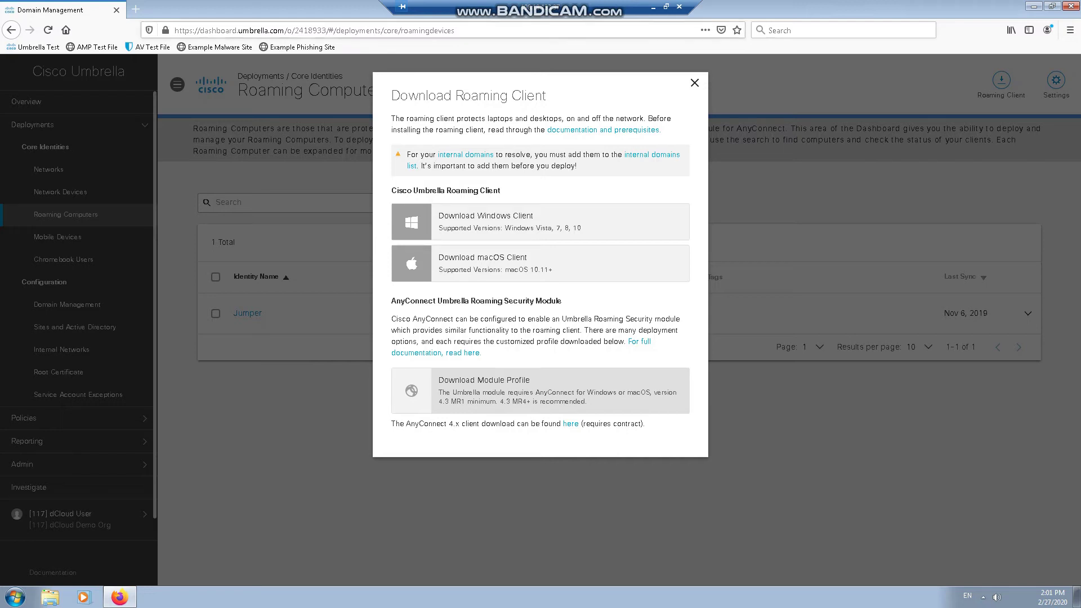
{"action": "left_click", "coordinate": [560, 222]}
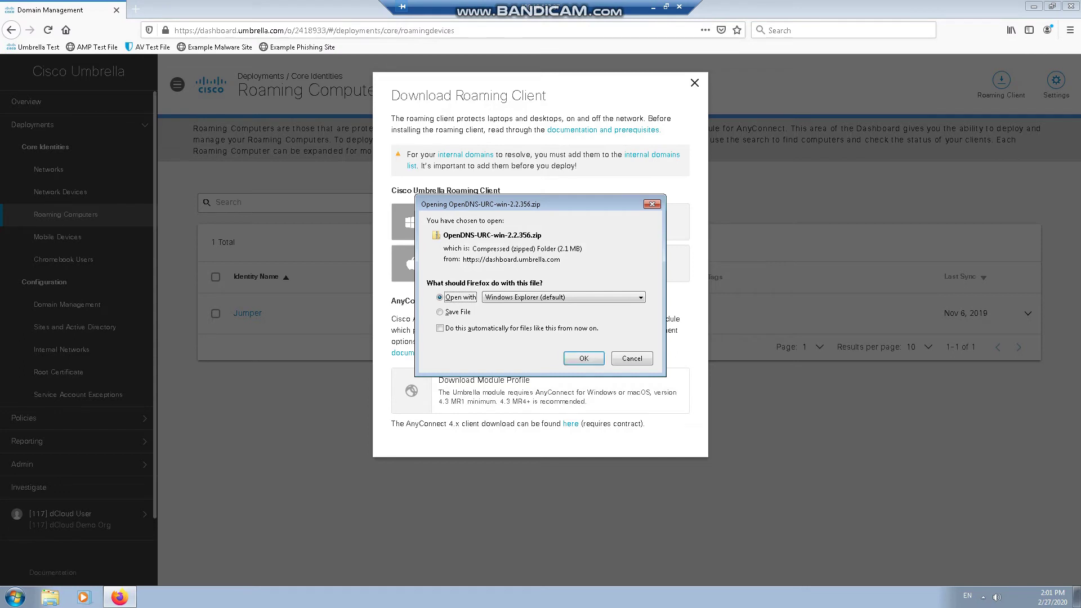
{"action": "key", "text": "Down"}
{"action": "key", "text": "Return"}
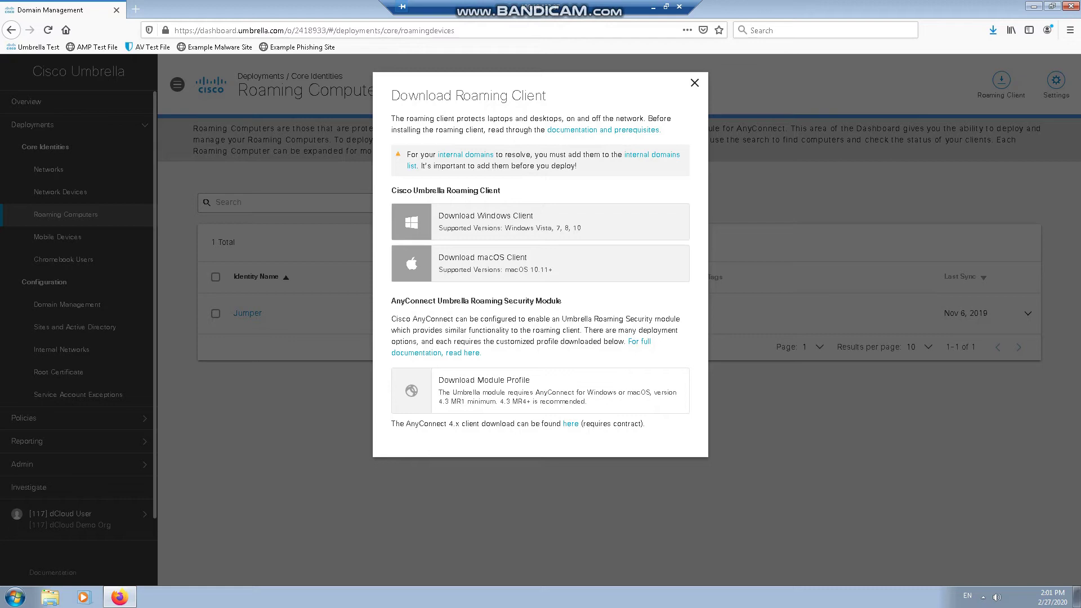
{"action": "left_click", "coordinate": [993, 30]}
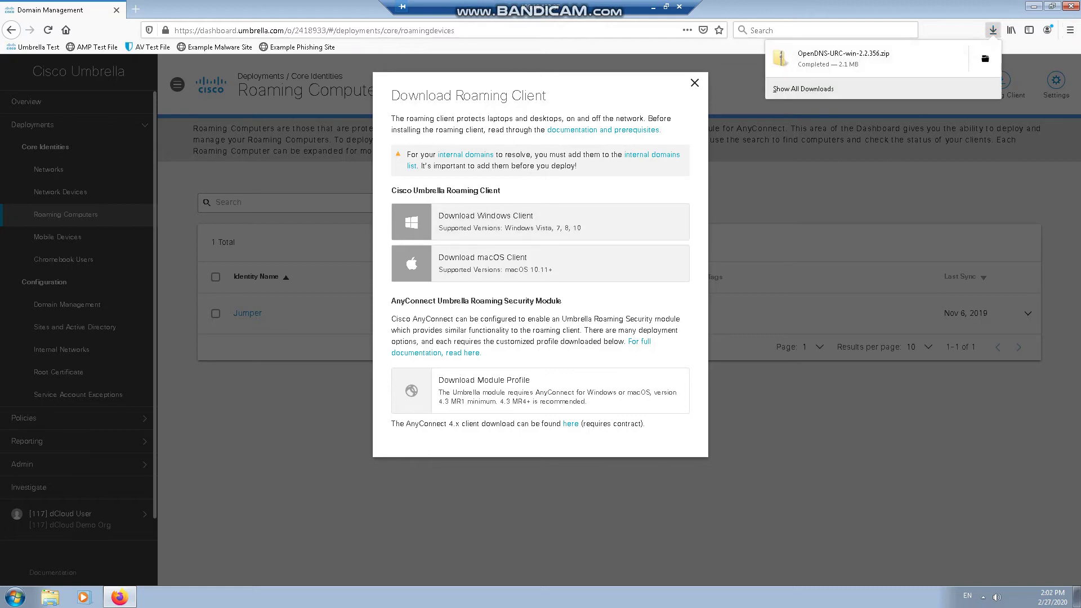
{"action": "key", "text": "Return"}
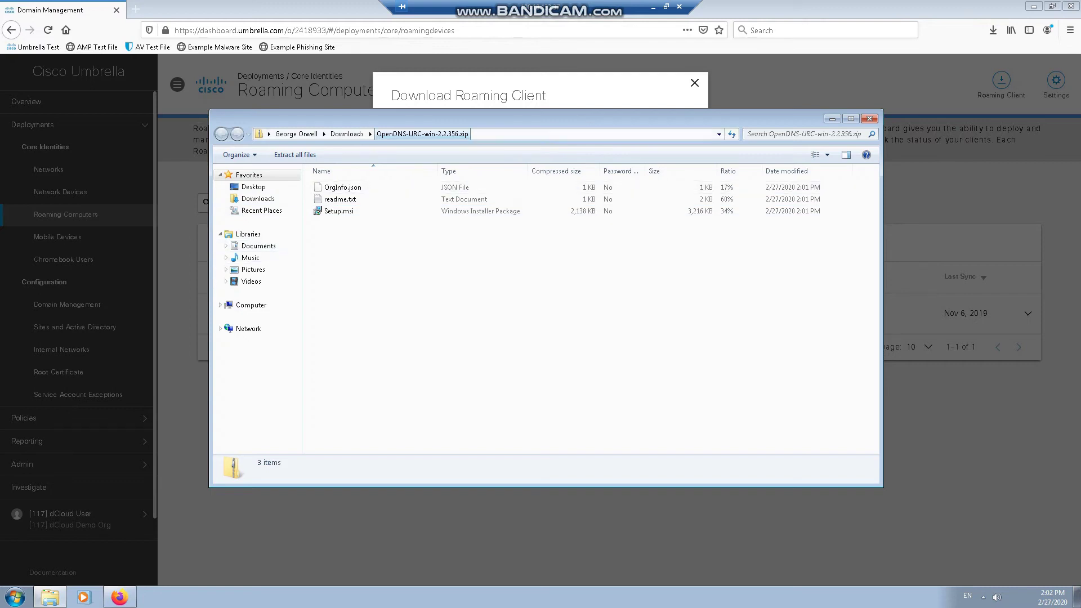
Extract all files from OpenDNS-URC-win-2.2.356.zip and open the extracted folder.
{"action": "left_click", "coordinate": [347, 134]}
{"action": "right_click", "coordinate": [349, 190]}
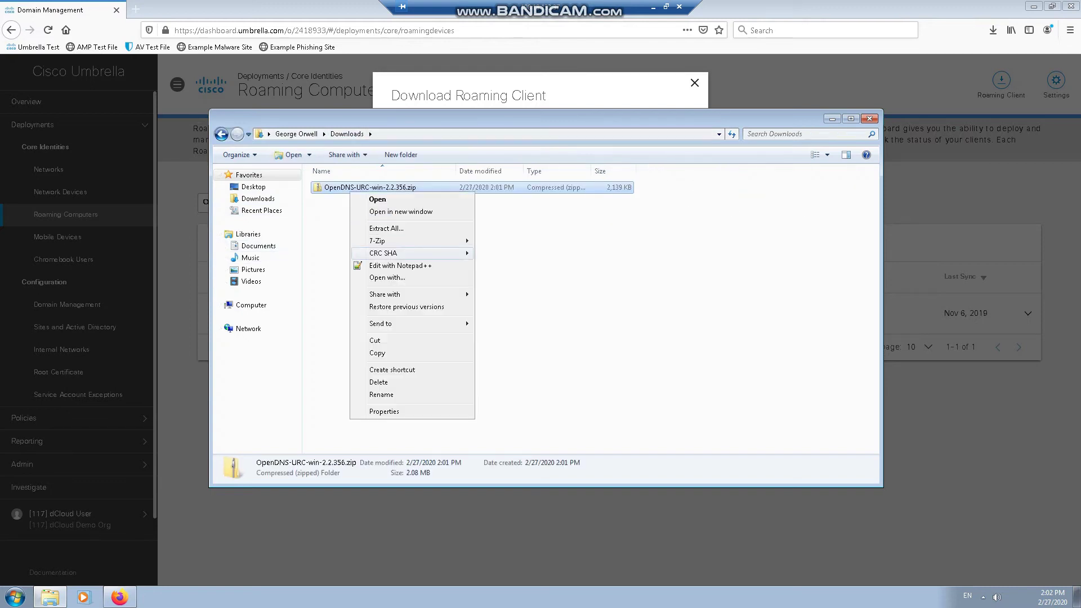
{"action": "left_click", "coordinate": [387, 228]}
{"action": "key", "text": "Return"}
{"action": "left_click", "coordinate": [353, 225]}
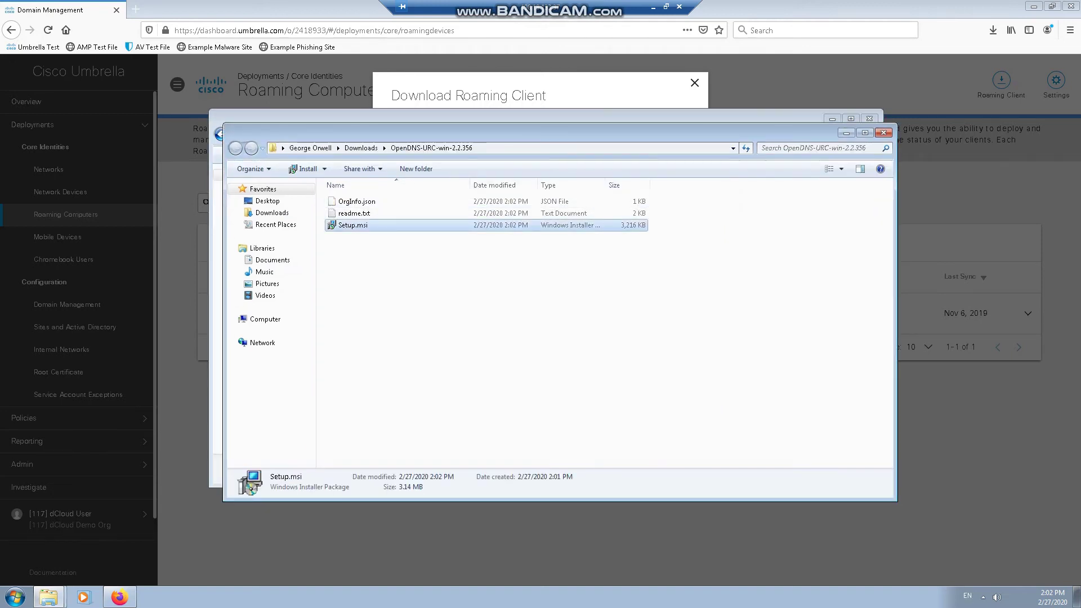
Install the Umbrella Roaming Client from Setup.msi with the default install folder.
{"action": "key", "text": "Return"}
{"action": "key", "text": "alt+r"}
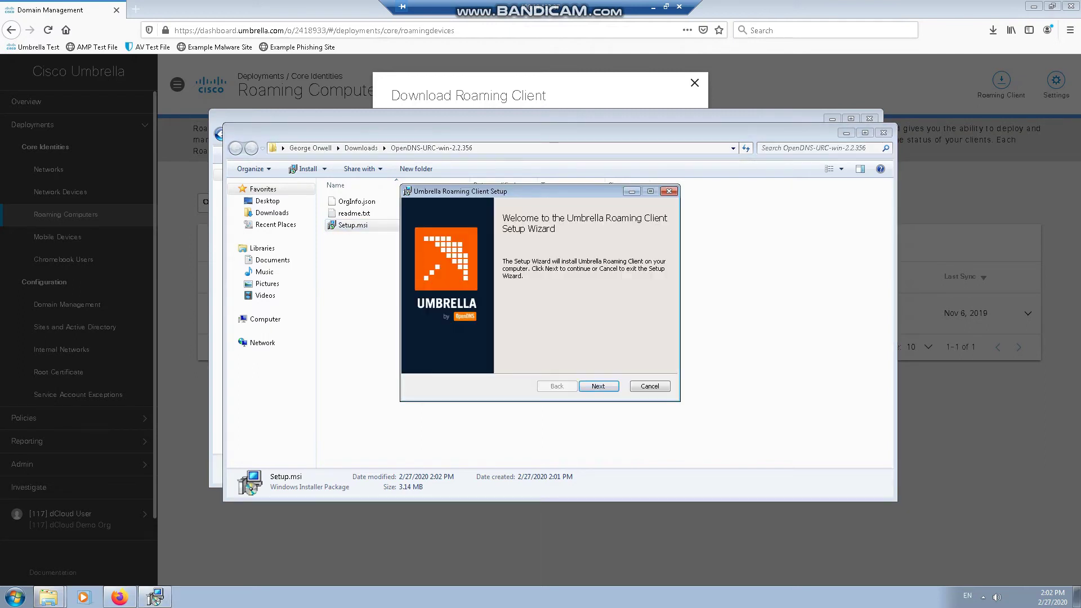
{"action": "key", "text": "Return"}
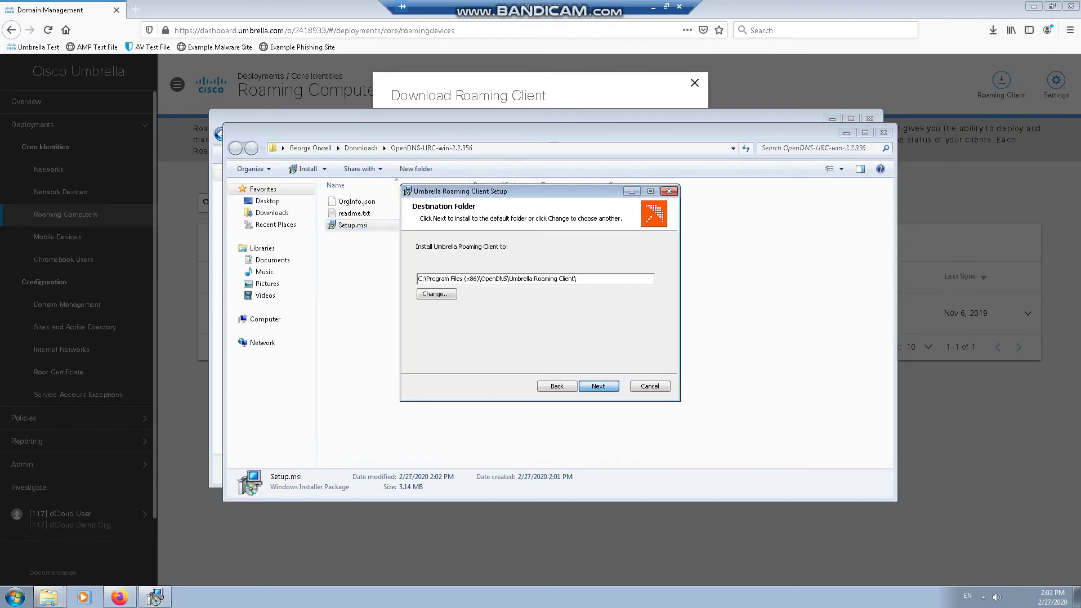
{"action": "key", "text": "Return"}
{"action": "key", "text": "Return"}
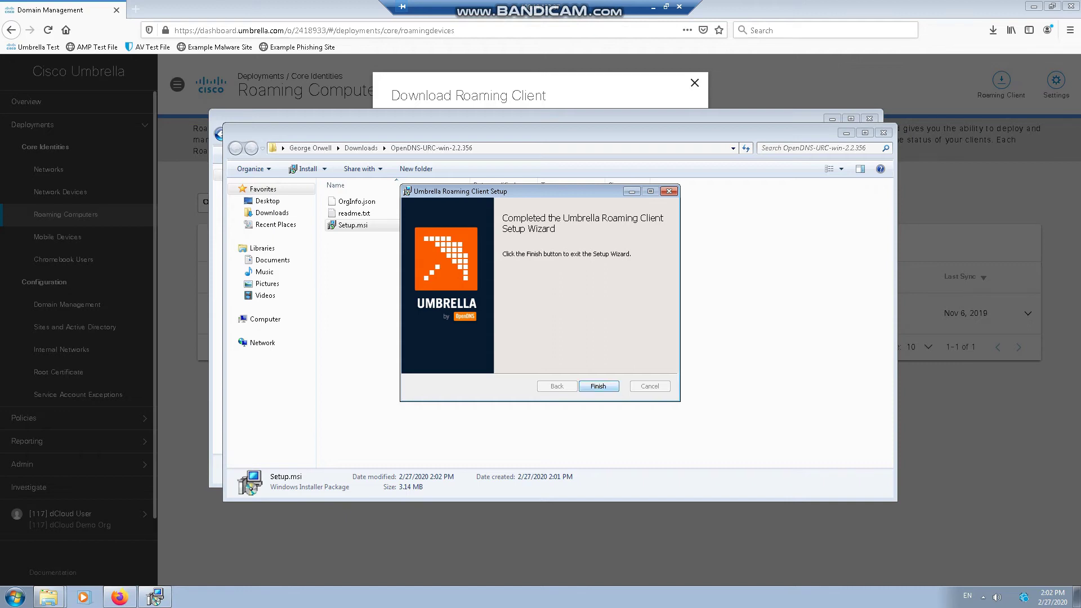
{"action": "key", "text": "Return"}
Close the extracted folder and Downloads windows, and show the hidden tray icons.
{"action": "key", "text": "alt+F4"}
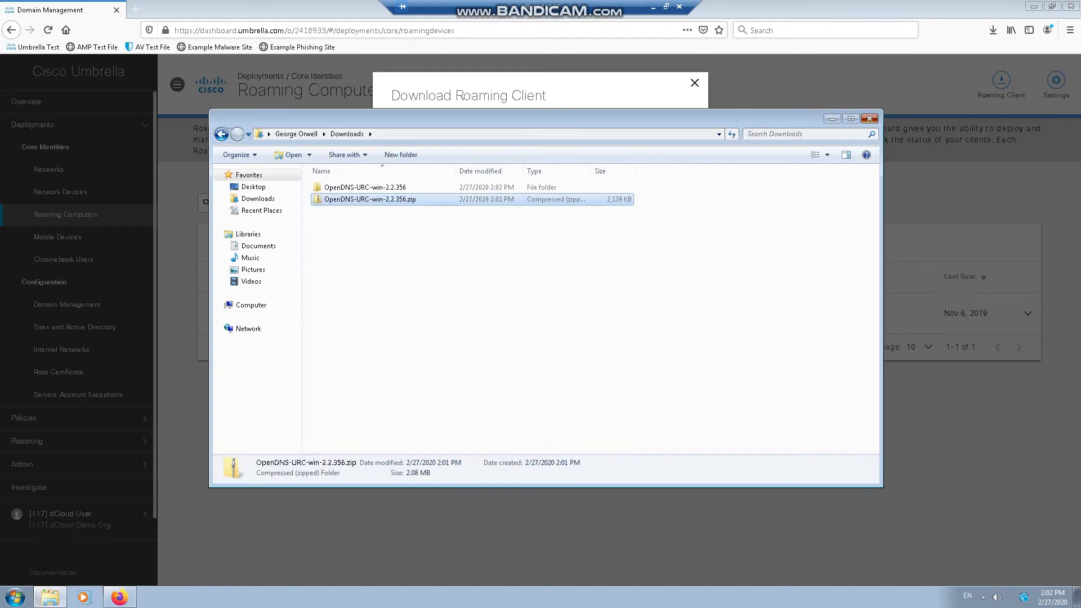
{"action": "key", "text": "alt+F4"}
{"action": "left_click", "coordinate": [983, 597]}
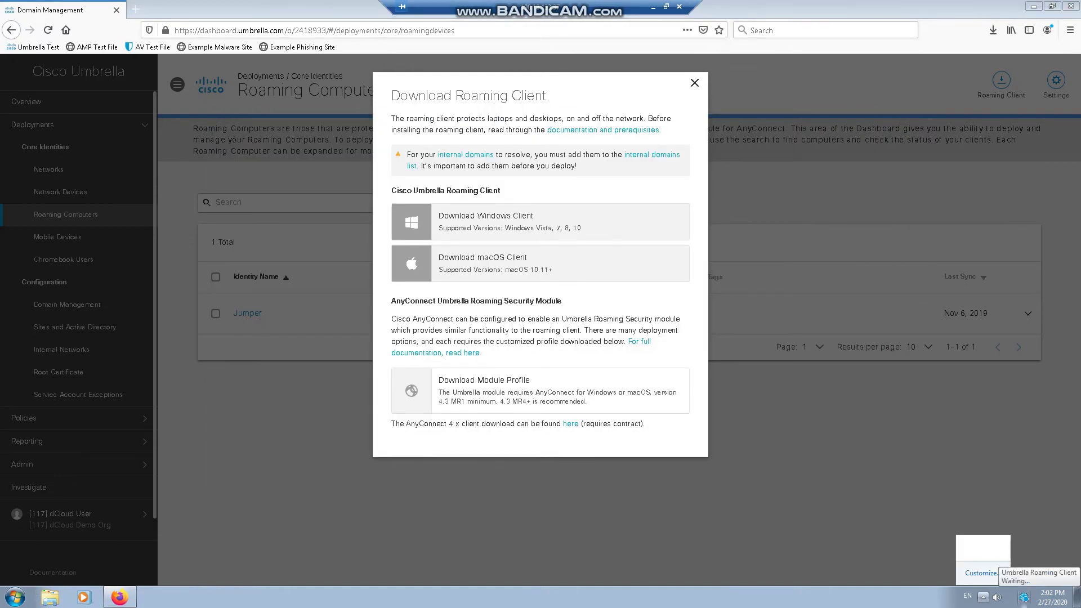
Check the Umbrella Roaming Client's tray status and options, then close its status panel.
{"action": "left_click", "coordinate": [983, 596]}
{"action": "left_click", "coordinate": [1024, 597]}
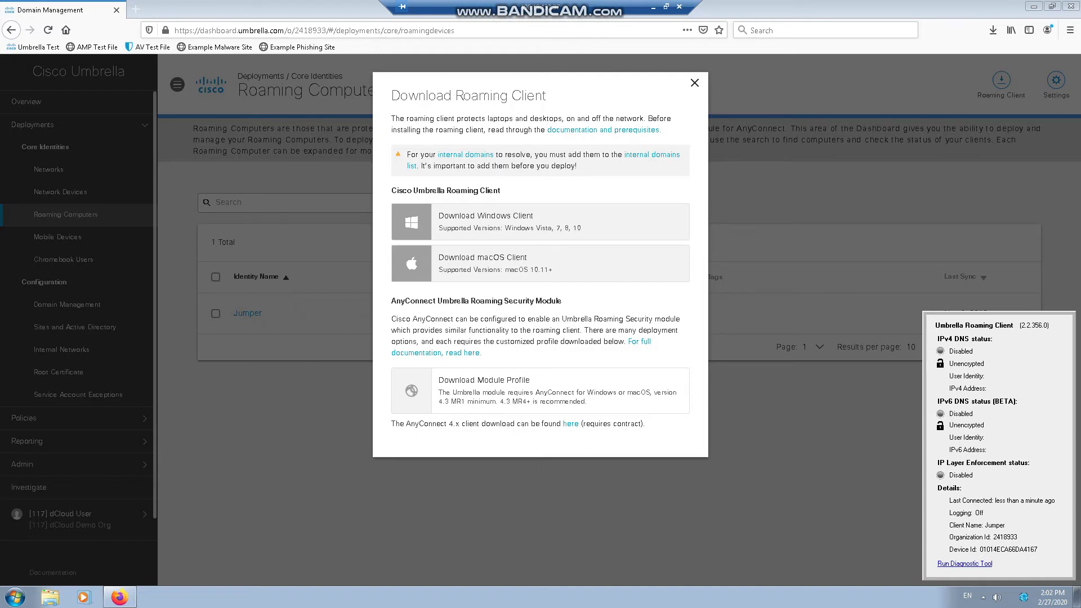
{"action": "left_click", "coordinate": [1051, 597]}
{"action": "left_click", "coordinate": [1024, 596]}
{"action": "right_click", "coordinate": [1024, 597]}
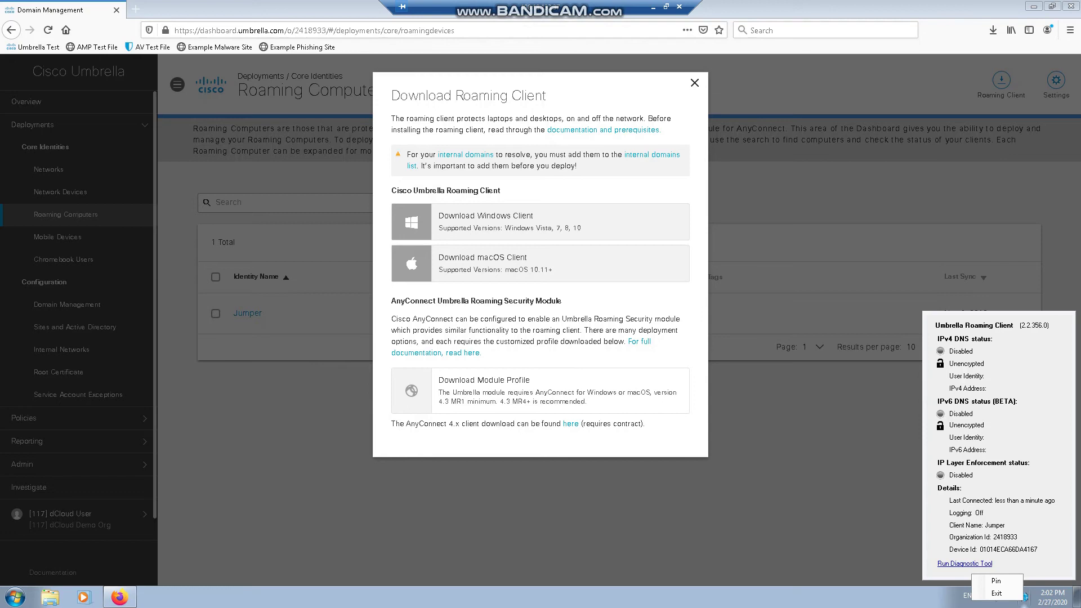
{"action": "key", "text": "Escape"}
{"action": "key", "text": "Escape"}
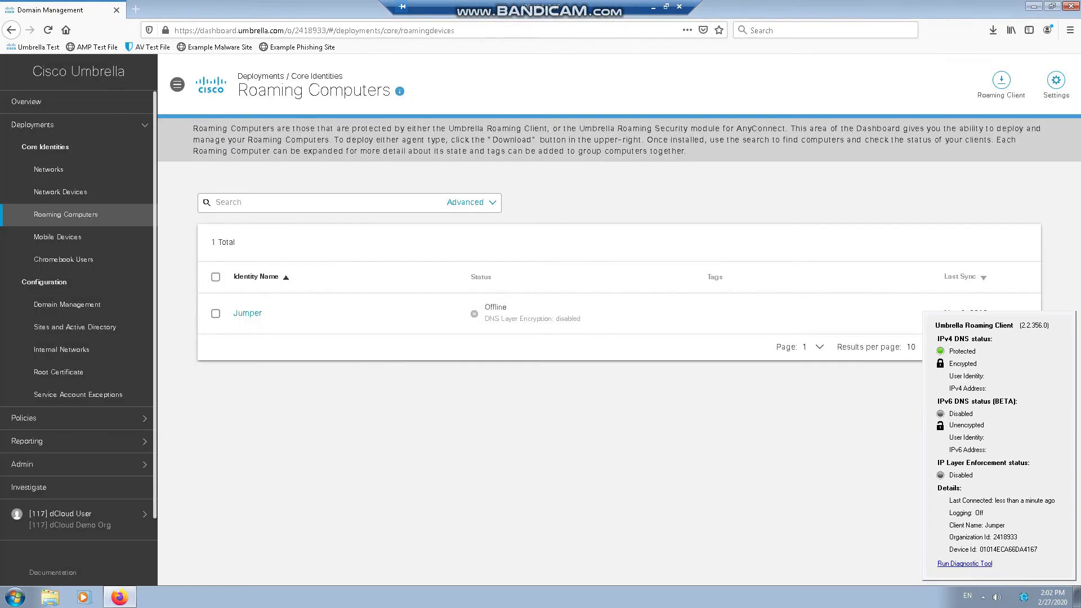
{"action": "left_click", "coordinate": [1024, 597]}
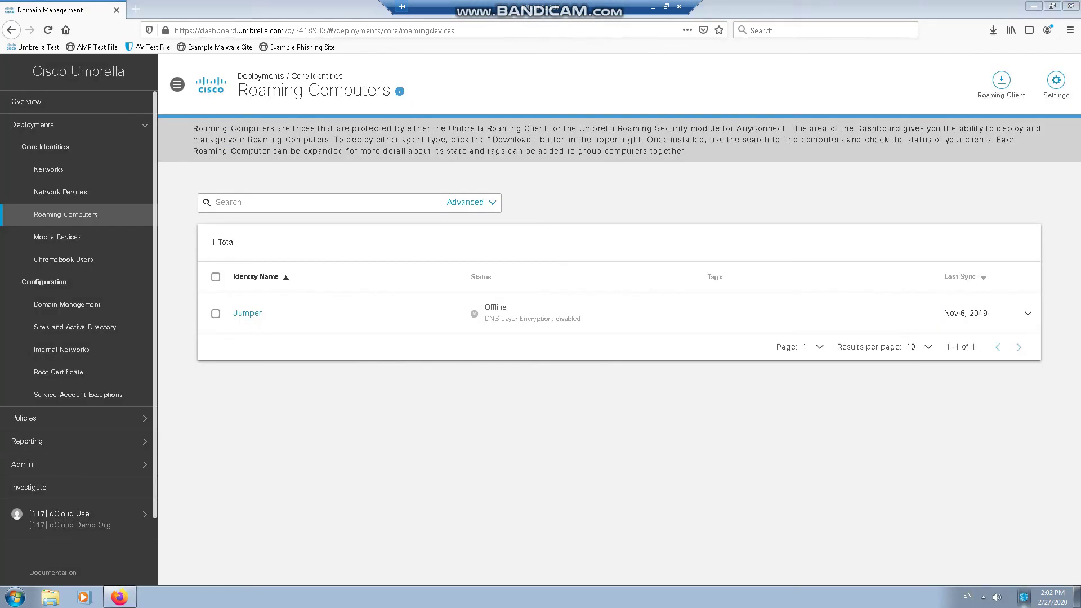
{"action": "left_click", "coordinate": [1024, 597]}
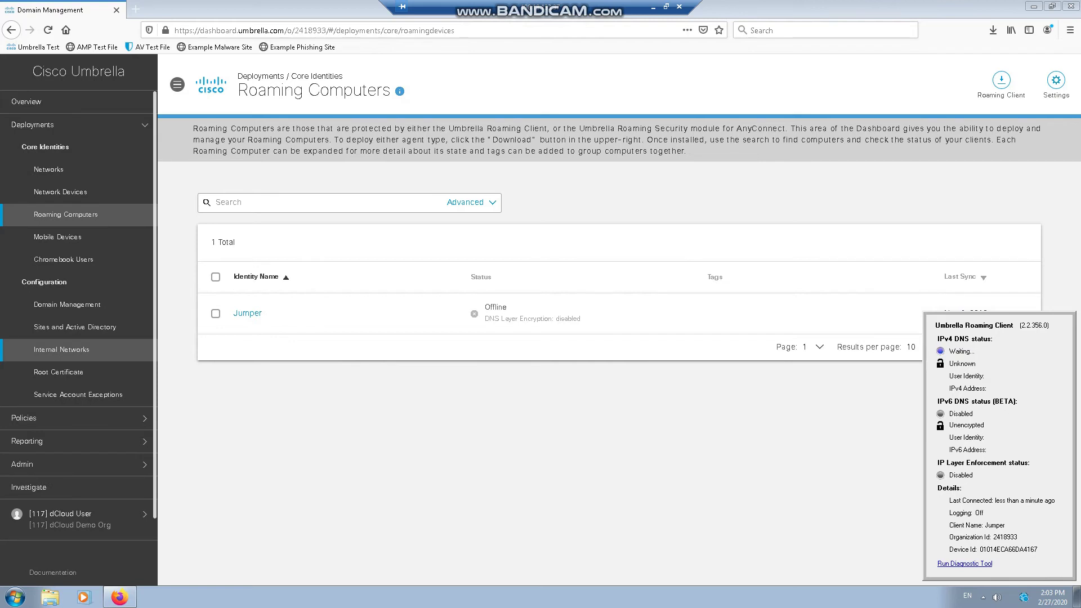
{"action": "key", "text": "Escape"}
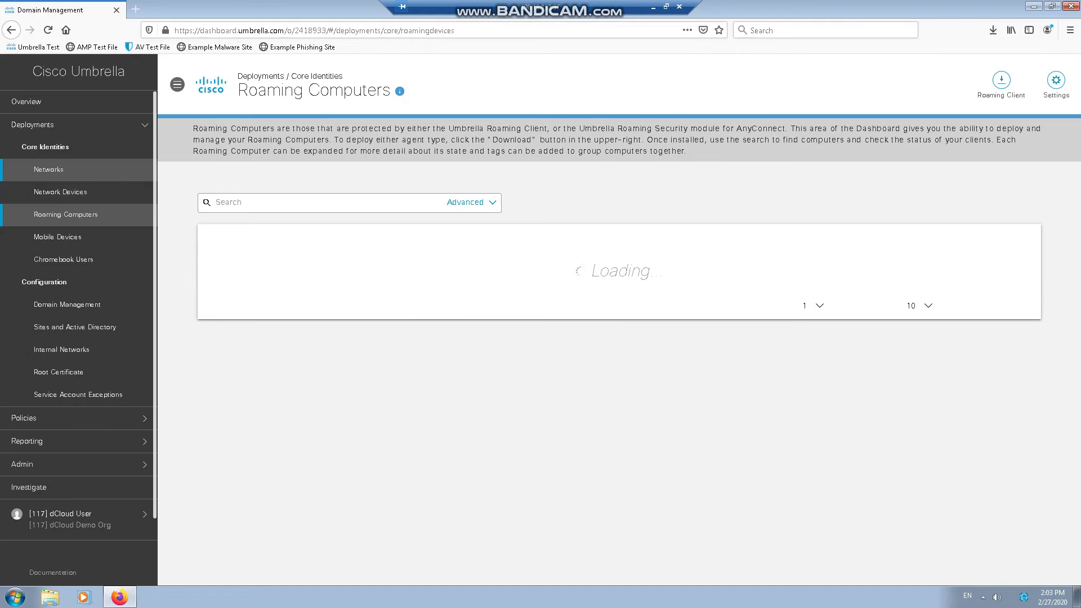
Refresh the Roaming Computers list and scroll to Jumper's Protected & Encrypted, RC 2.2.356 details.
{"action": "left_click", "coordinate": [48, 169]}
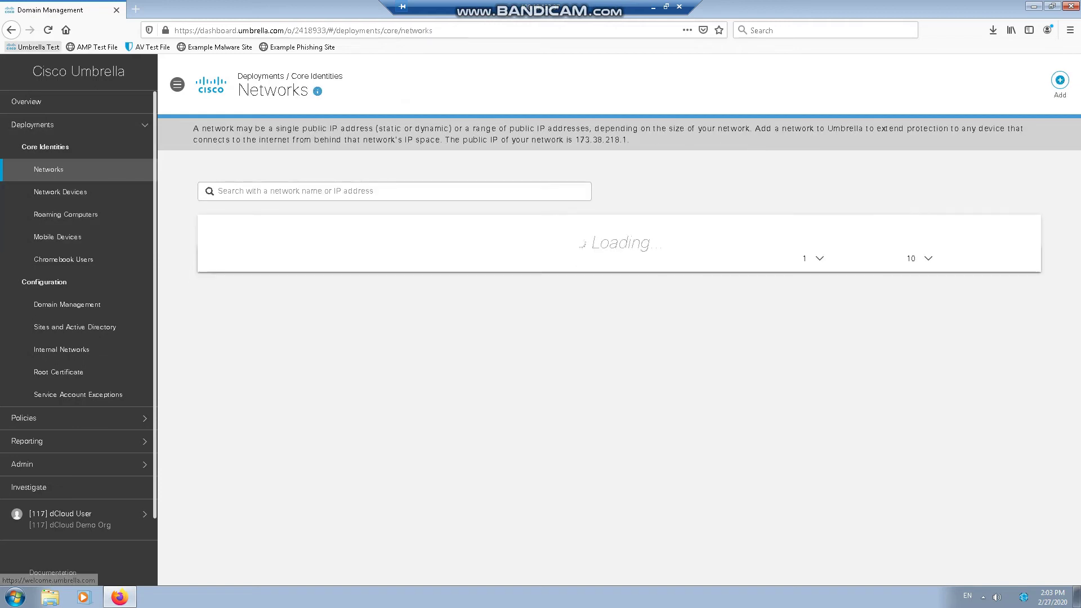
{"action": "left_click", "coordinate": [65, 214]}
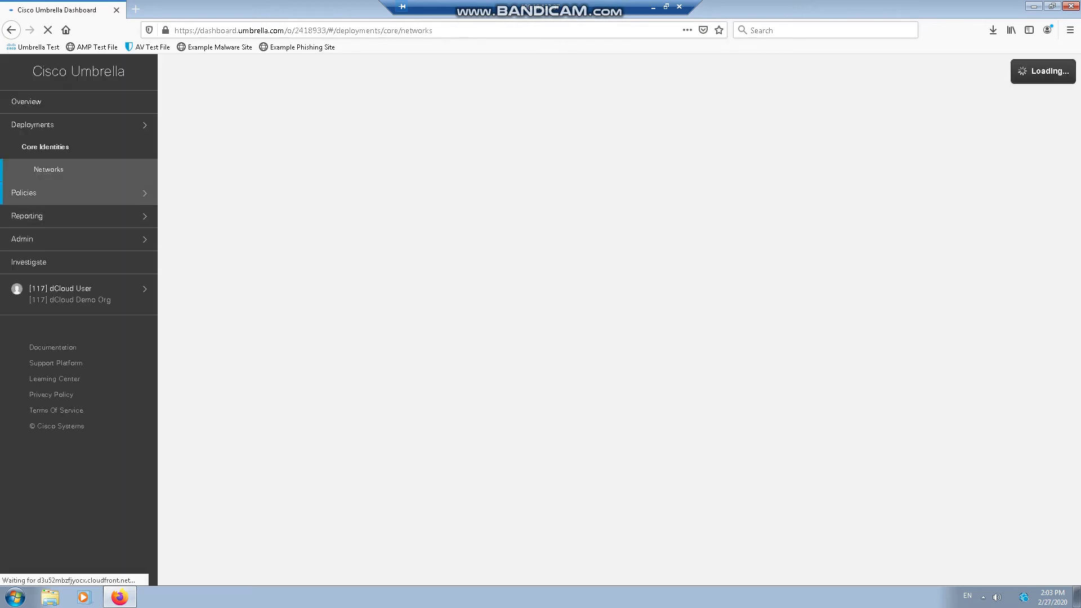
{"action": "left_click", "coordinate": [66, 215]}
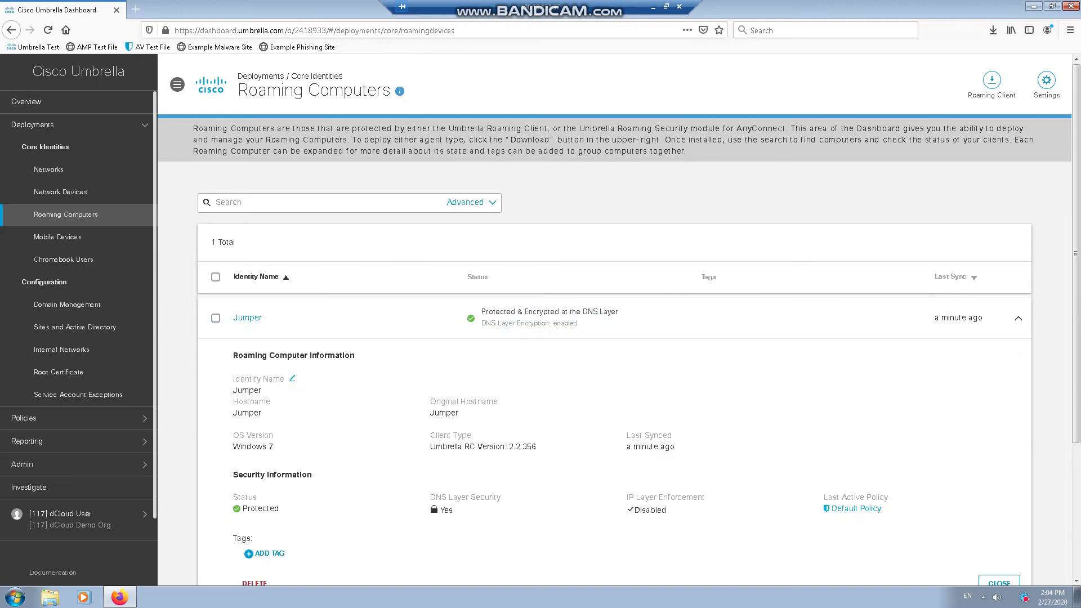
{"action": "scroll", "coordinate": [619, 321], "scroll_direction": "down", "scroll_amount": 1}
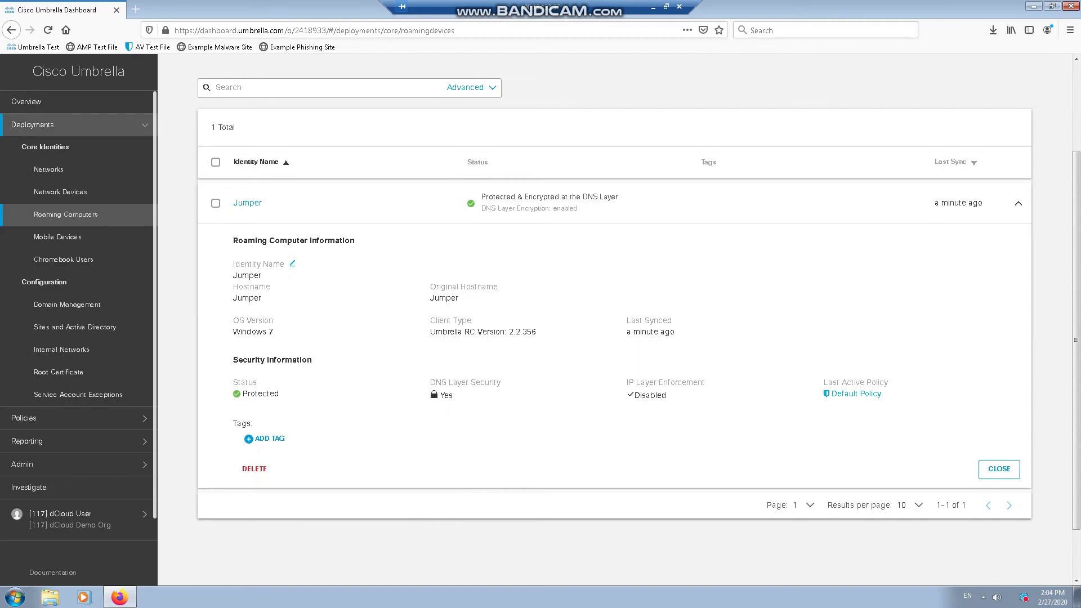
Load the Umbrella Test welcome page and a blank tab, then return to the dashboard tab.
{"action": "key", "text": "ctrl+t"}
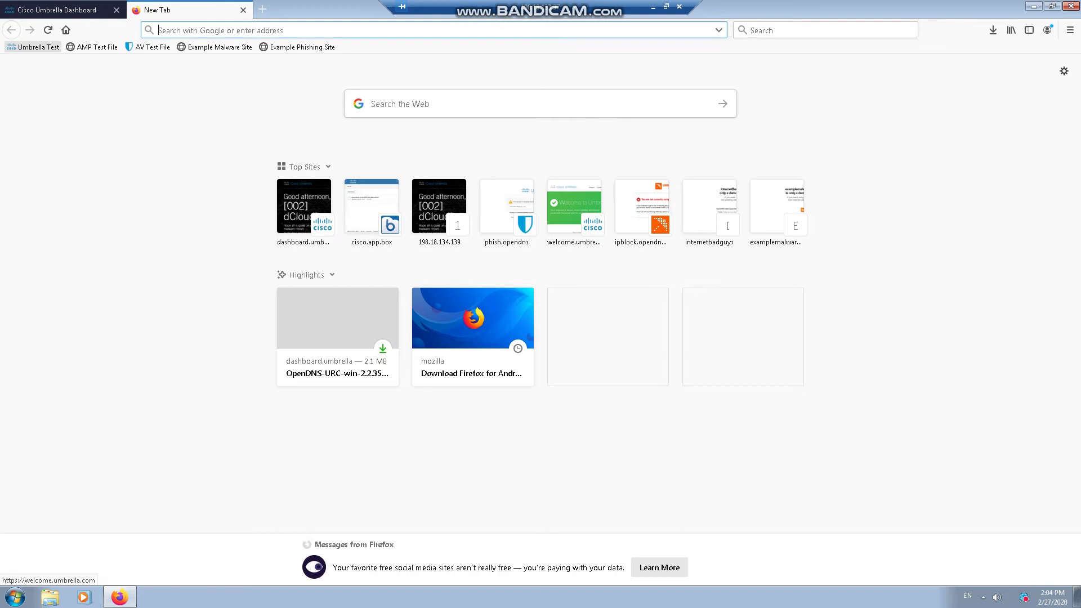
{"action": "left_click", "coordinate": [34, 46]}
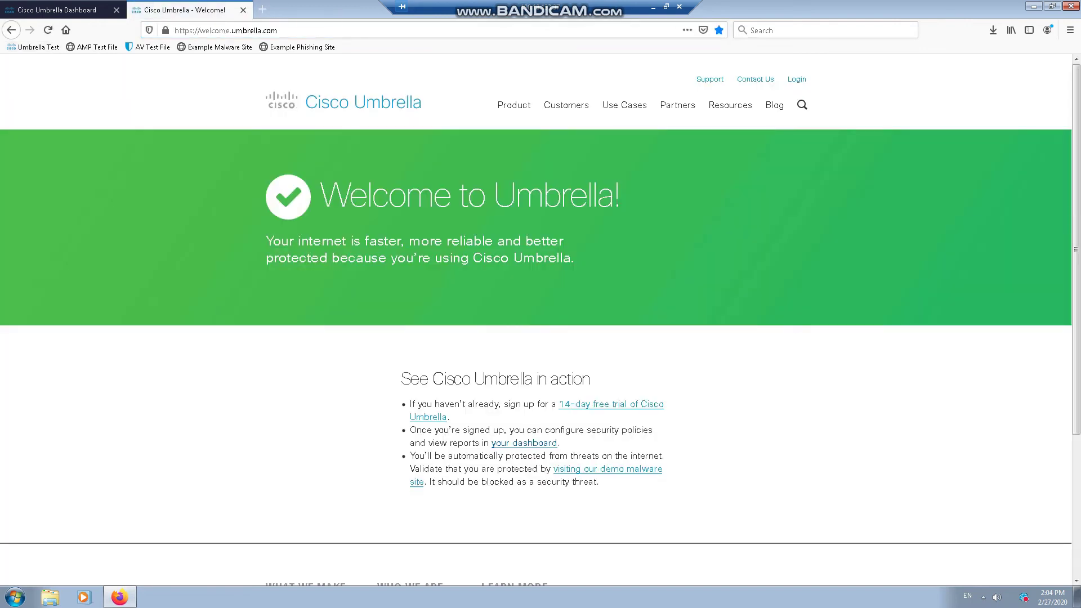
{"action": "key", "text": "ctrl+t"}
{"action": "key", "text": "ctrl+shift+Tab"}
{"action": "key", "text": "ctrl+shift+Tab"}
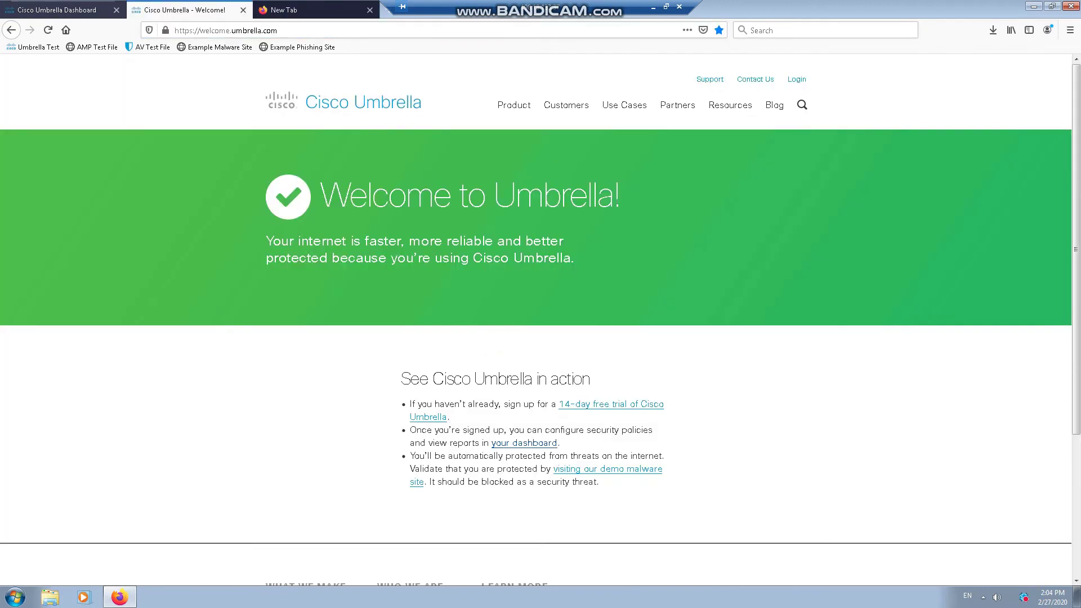
{"action": "key", "text": "ctrl+Tab"}
{"action": "key", "text": "ctrl+shift+Tab"}
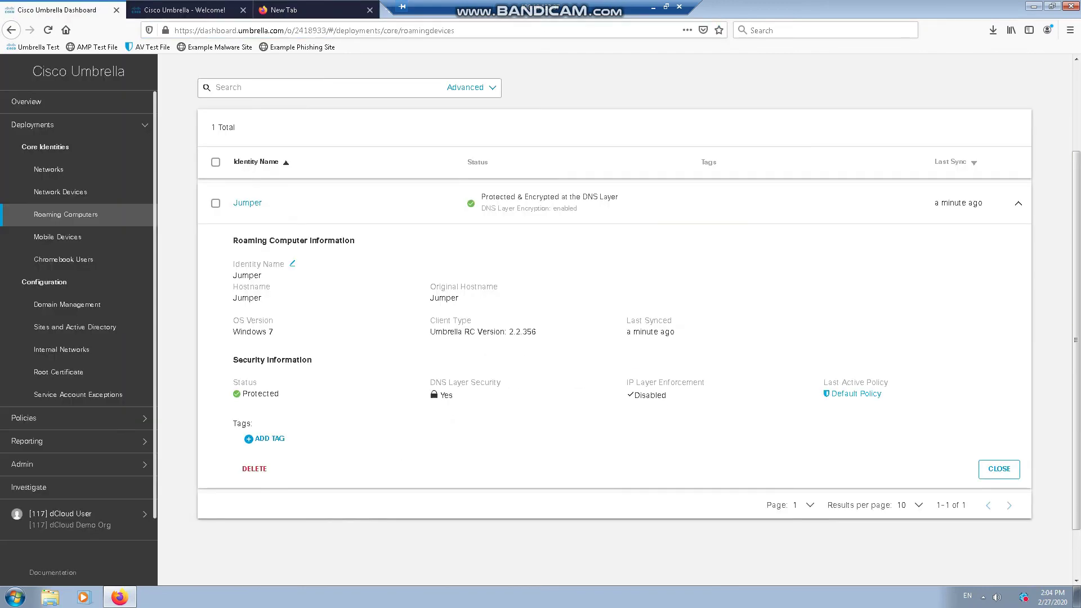
Review Jumper's Default Policy applied to All Identities, then go to the blank tab.
{"action": "left_click", "coordinate": [856, 393]}
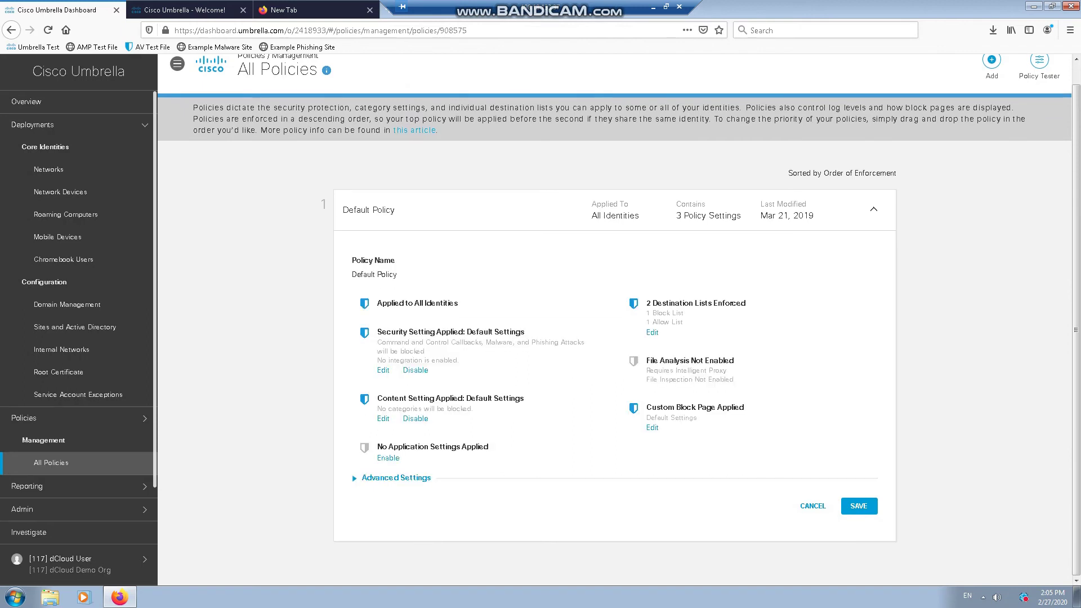
{"action": "left_click", "coordinate": [304, 10]}
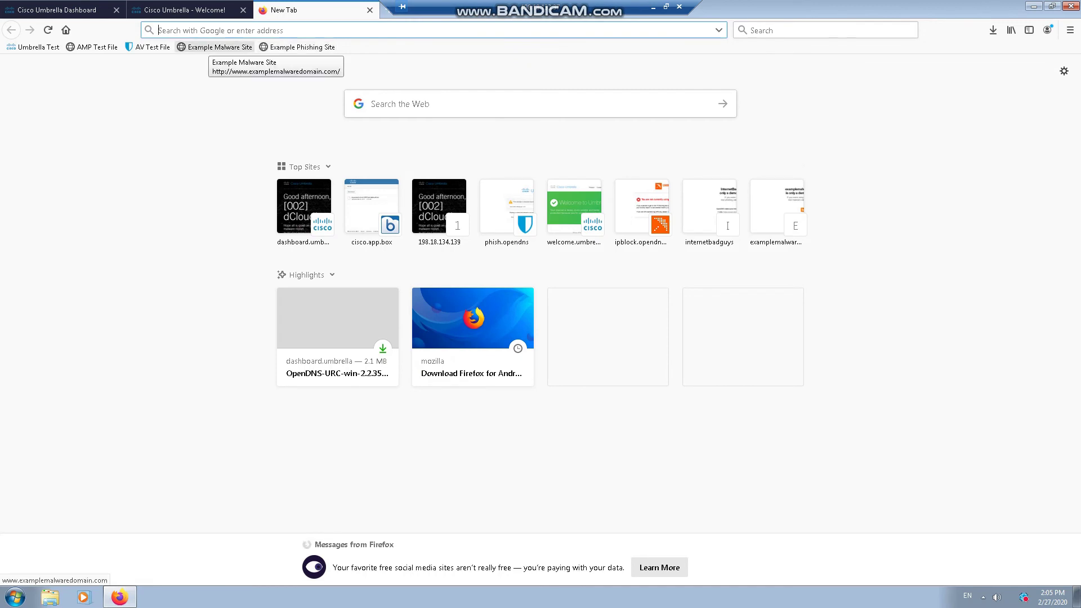
{"action": "left_click", "coordinate": [217, 47]}
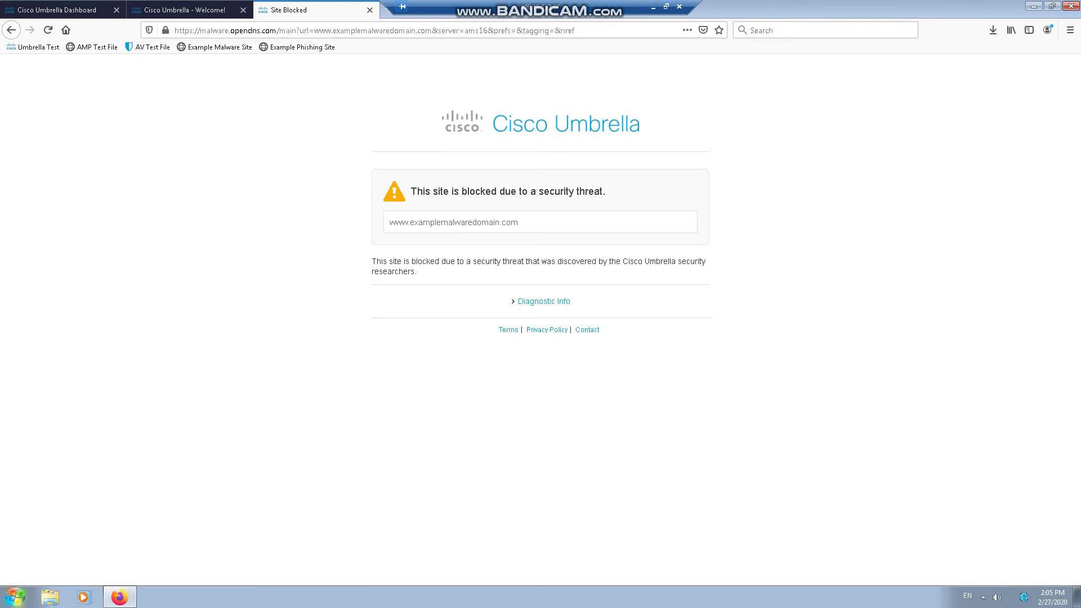
{"action": "left_click", "coordinate": [15, 597]}
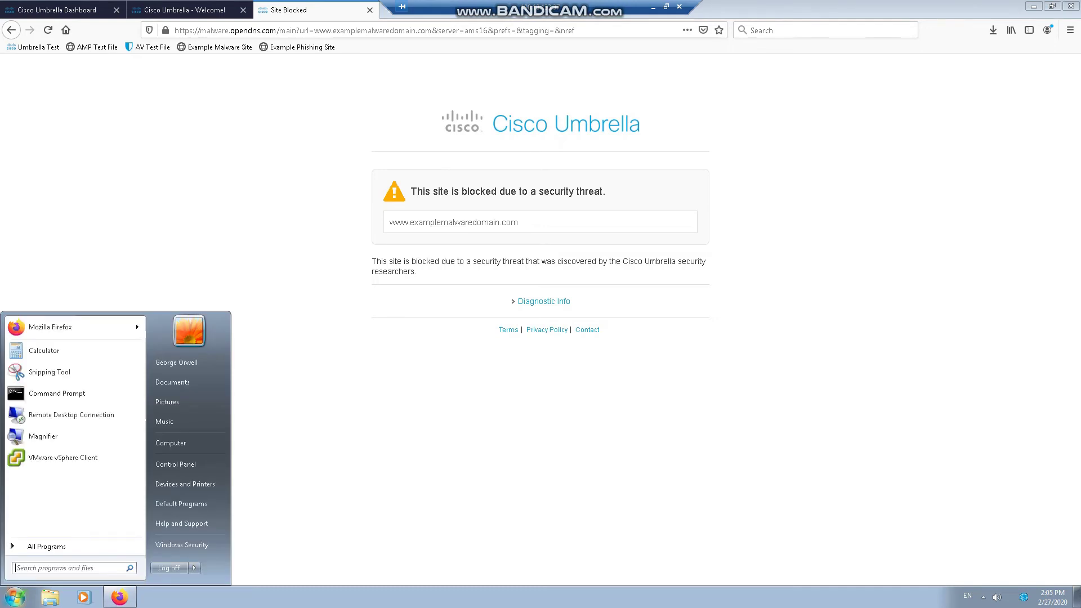
Launch Command Prompt as administrator and try an nslookup query, cancelling the stuck session.
{"action": "right_click", "coordinate": [78, 393]}
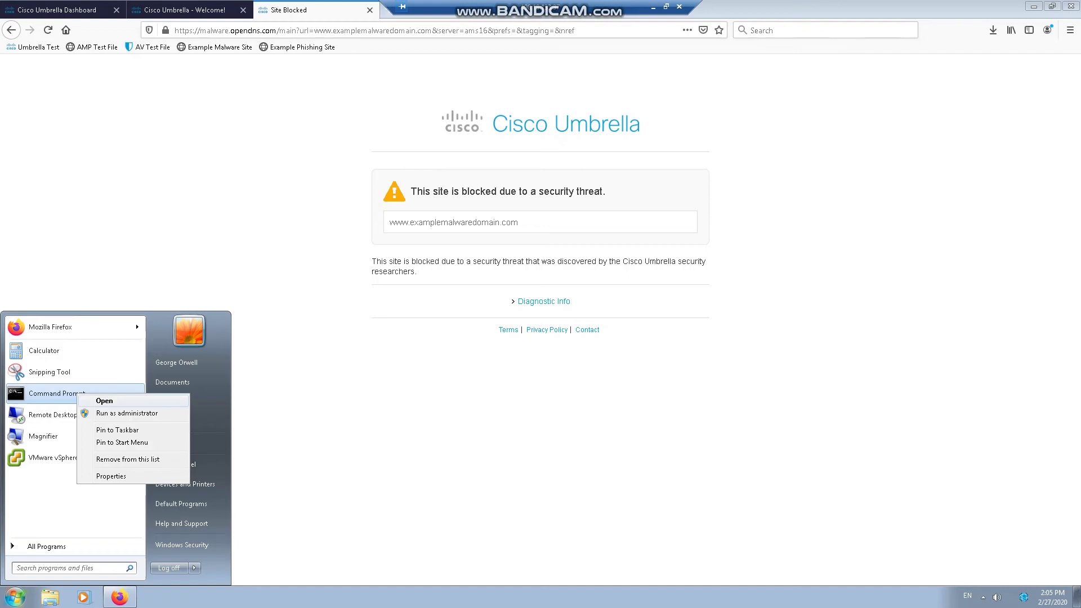
{"action": "left_click", "coordinate": [73, 415]}
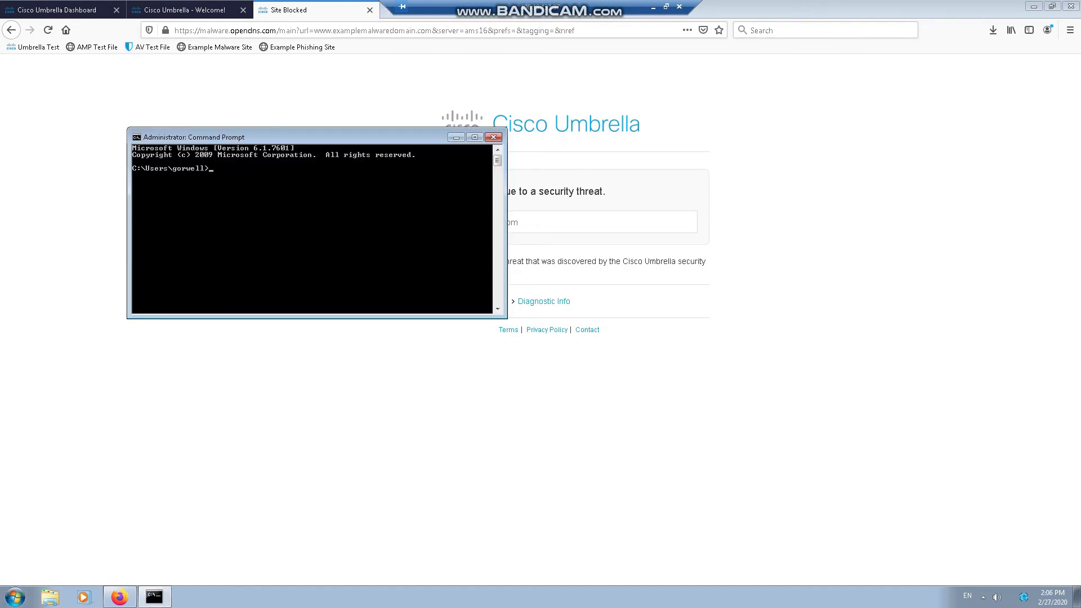
{"action": "type", "text": "nslookup -type=tex"}
{"action": "key", "text": "BackSpace"}
{"action": "key", "text": "Return"}
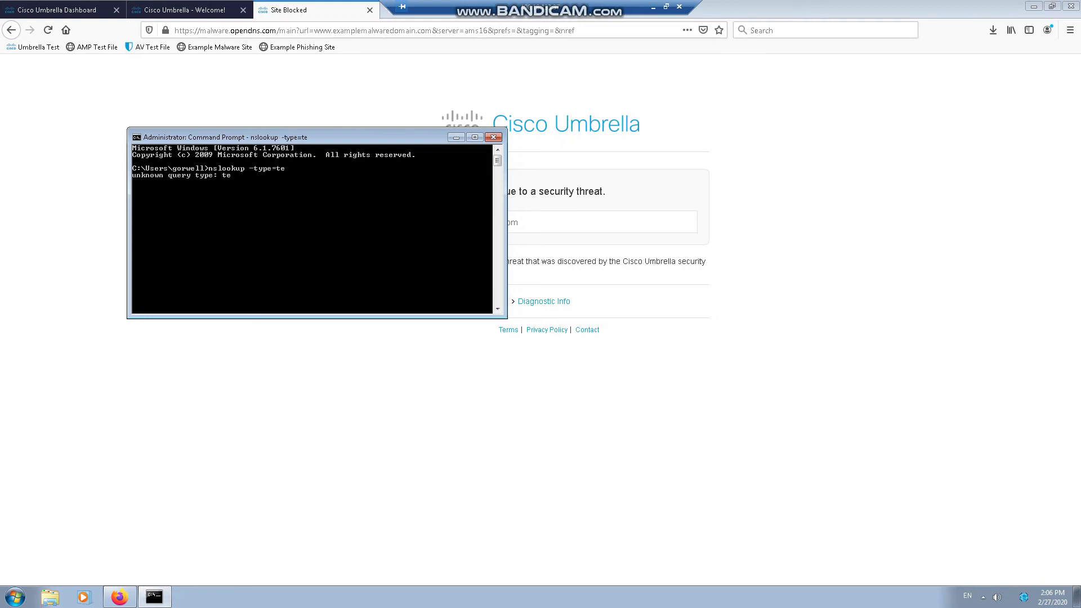
{"action": "key", "text": "ctrl+c"}
Run nslookup -type=txt debug.opendns.com to show dnscrypt enabled and orgid details.
{"action": "key", "text": "Up"}
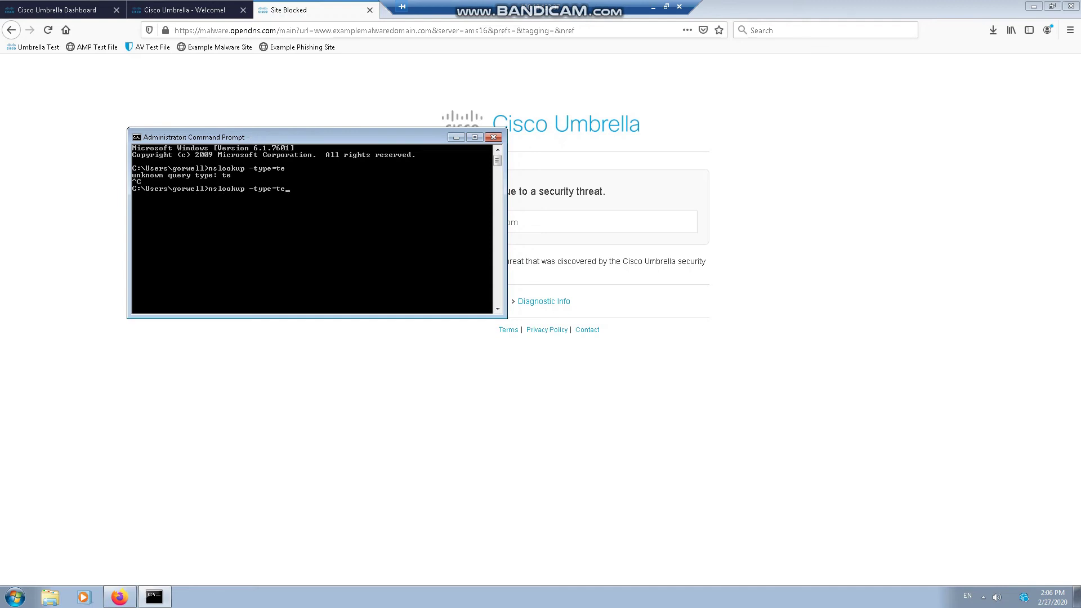
{"action": "type", "text": "xt debuyg"}
{"action": "key", "text": "BackSpace"}
{"action": "type", "text": "g.opendns.com"}
{"action": "key", "text": "Return"}
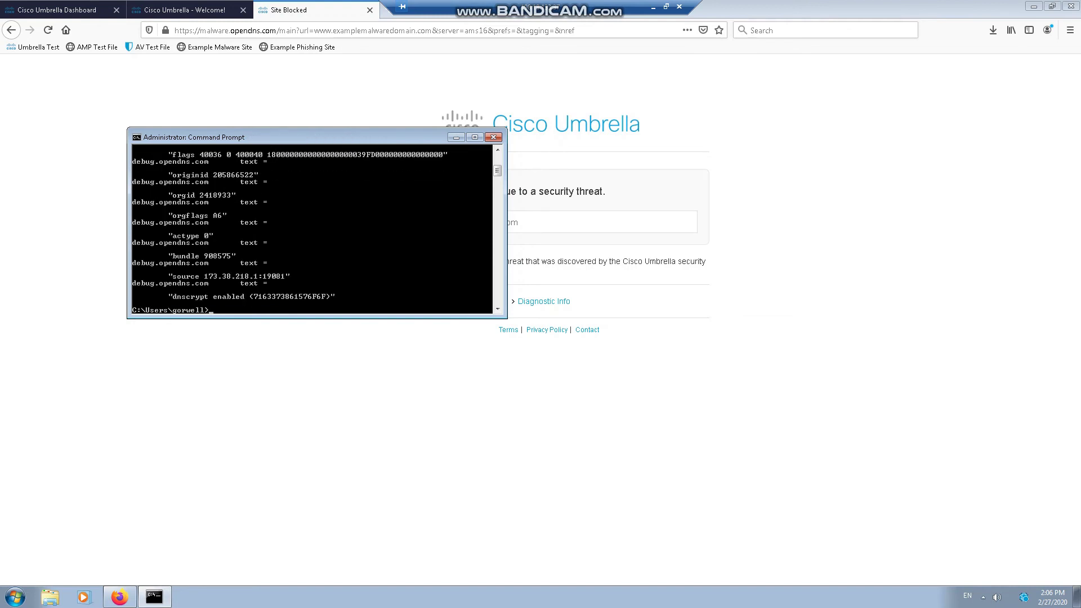
Enlarge the console to read the debug.opendns.com results: orgflags 86, actype 0, bundle 908575, dnscrypt enabled.
{"action": "left_click_drag", "start_coordinate": [317, 319], "coordinate": [317, 447]}
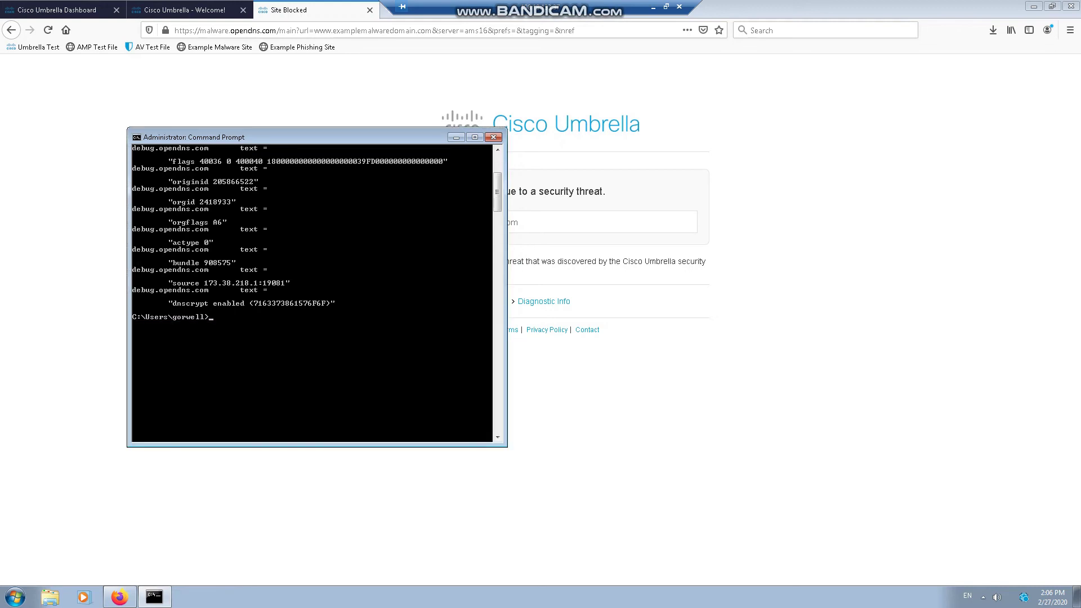
{"action": "scroll", "coordinate": [313, 292], "scroll_direction": "up", "scroll_amount": 6}
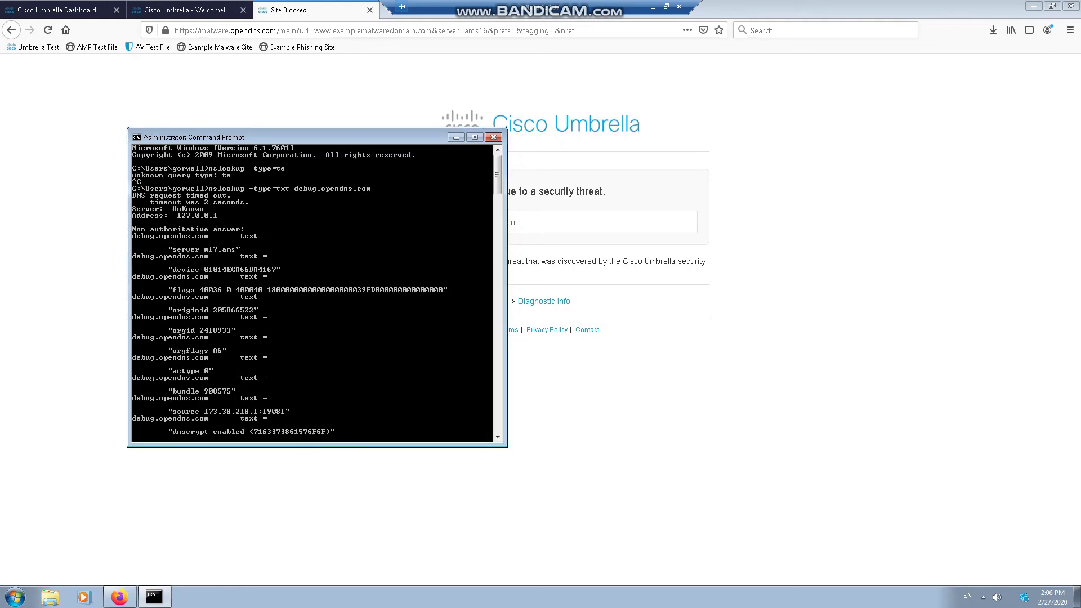
{"action": "scroll", "coordinate": [312, 292], "scroll_direction": "down", "scroll_amount": 4}
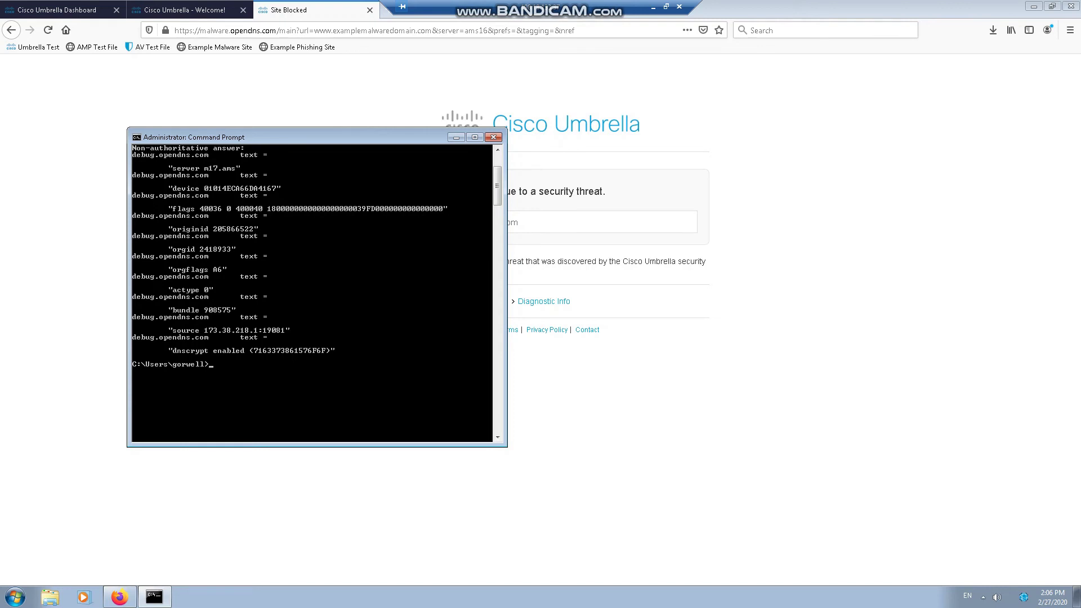
{"action": "key", "text": "Return"}
{"action": "key", "text": "Return"}
{"action": "key", "text": "Return"}
{"action": "scroll", "coordinate": [316, 287], "scroll_direction": "up", "scroll_amount": 3}
{"action": "scroll", "coordinate": [316, 287], "scroll_direction": "down", "scroll_amount": 3}
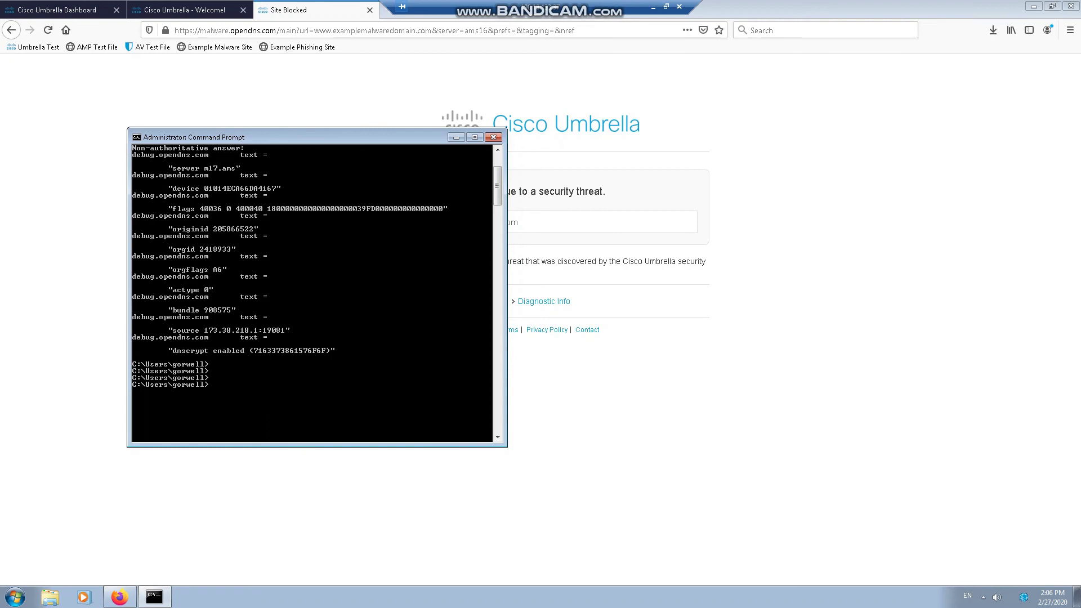
{"action": "scroll", "coordinate": [316, 287], "scroll_direction": "down", "scroll_amount": 2}
{"action": "left_click", "coordinate": [983, 597]}
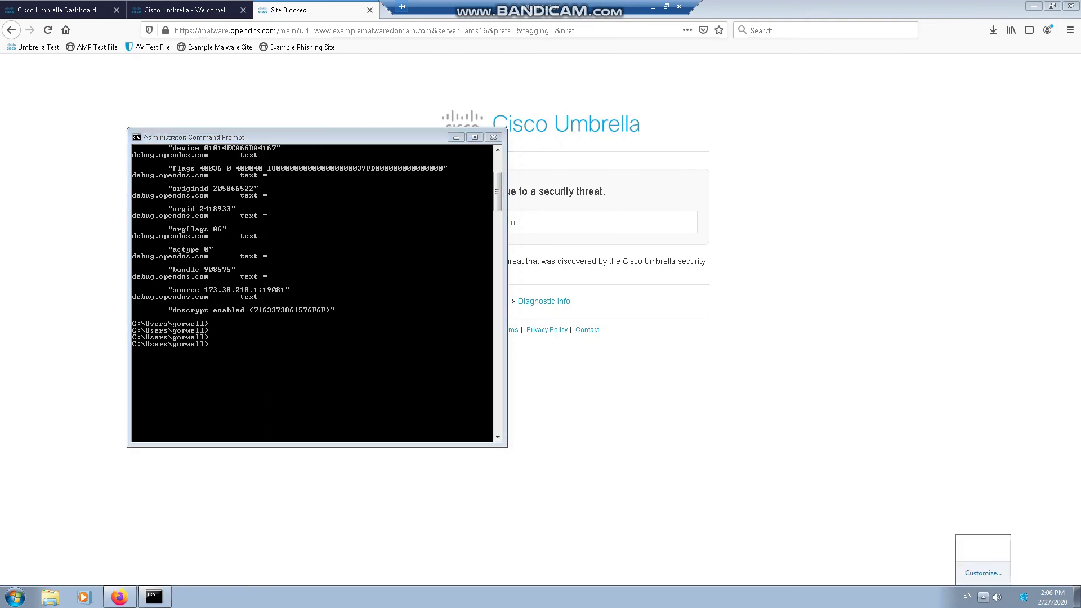
{"action": "left_click", "coordinate": [493, 136]}
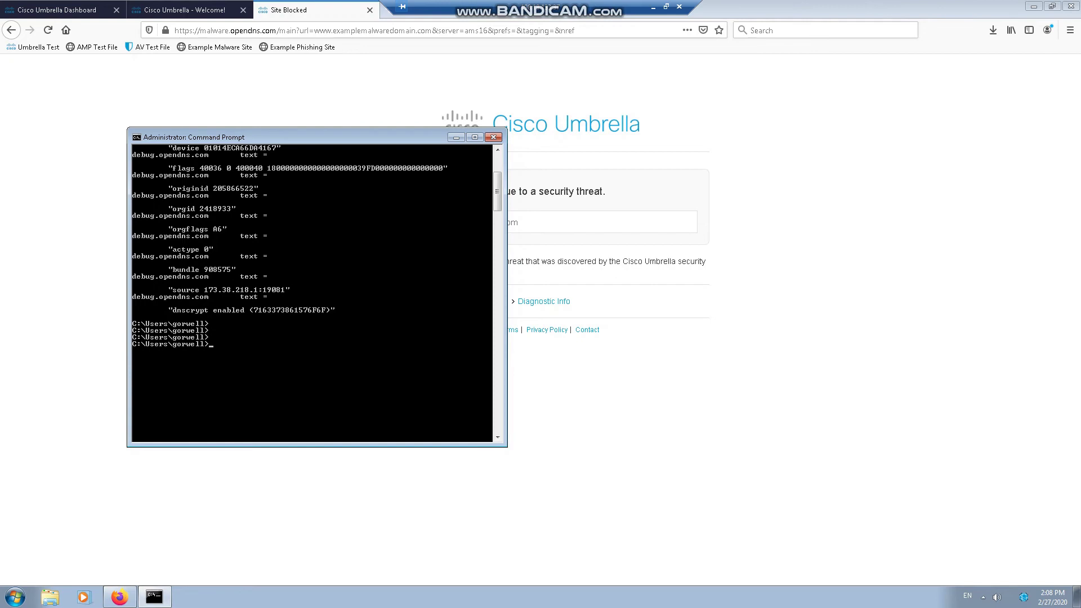
Return to the 198.18.133.1 remote session and close Firefox and the command prompt.
{"action": "key", "text": "alt+Tab"}
{"action": "left_click", "coordinate": [653, 6]}
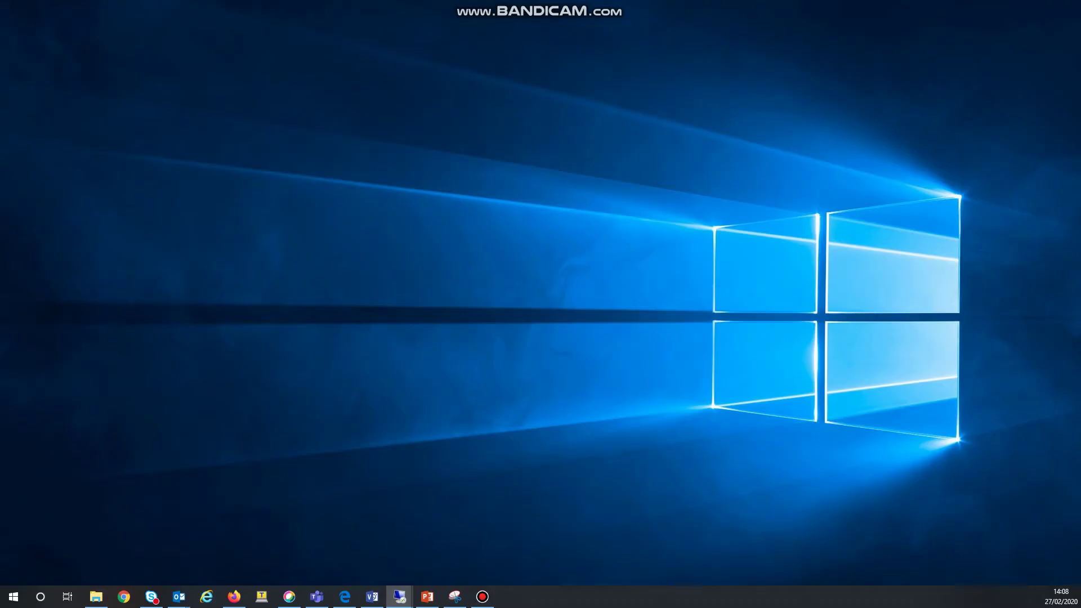
{"action": "mouse_move", "coordinate": [399, 597]}
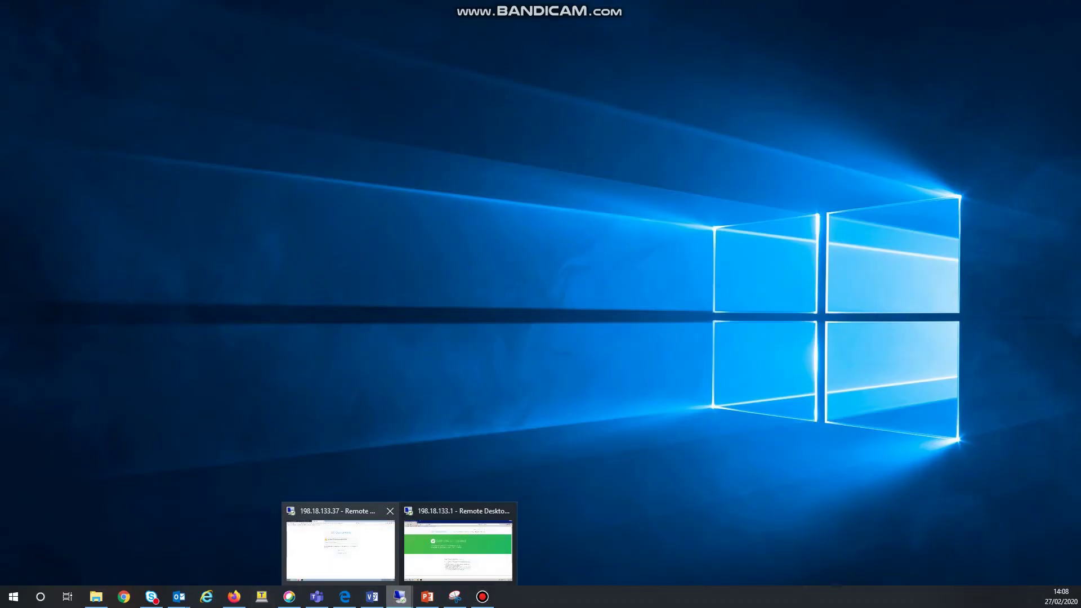
{"action": "left_click", "coordinate": [458, 551]}
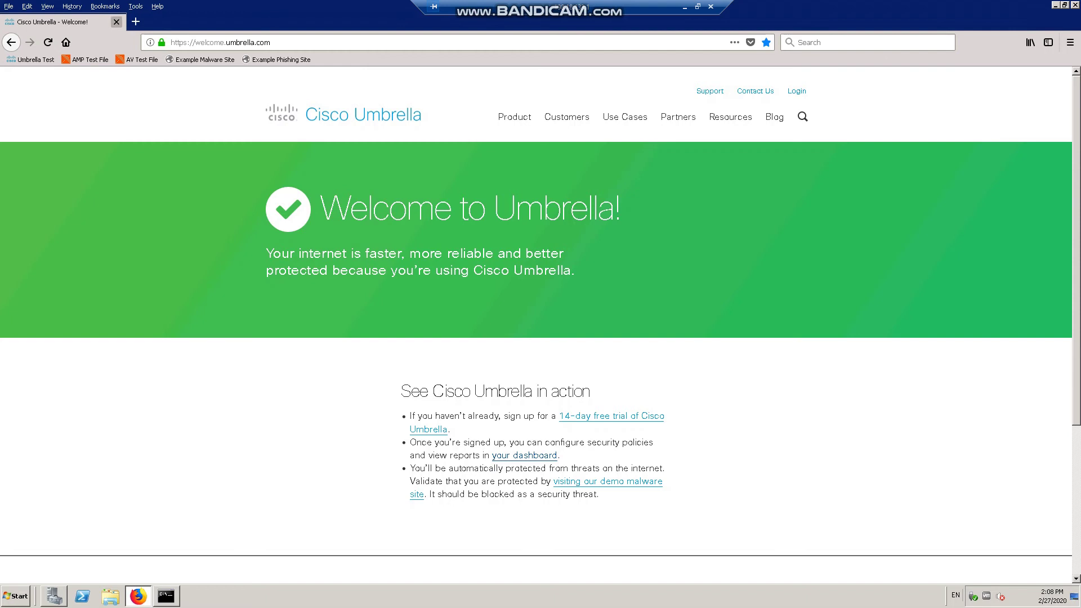
{"action": "left_click", "coordinate": [116, 21]}
{"action": "key", "text": "alt+F4"}
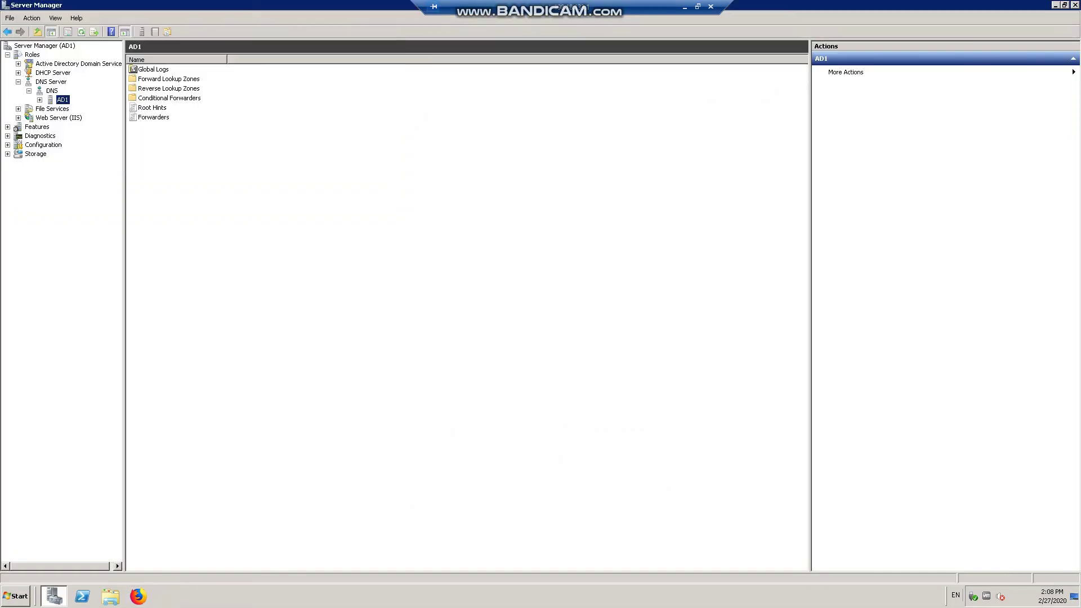
Expand Active Directory Users and Computers to the dcloud.cisco.com Users container with 48 objects.
{"action": "left_click", "coordinate": [78, 64]}
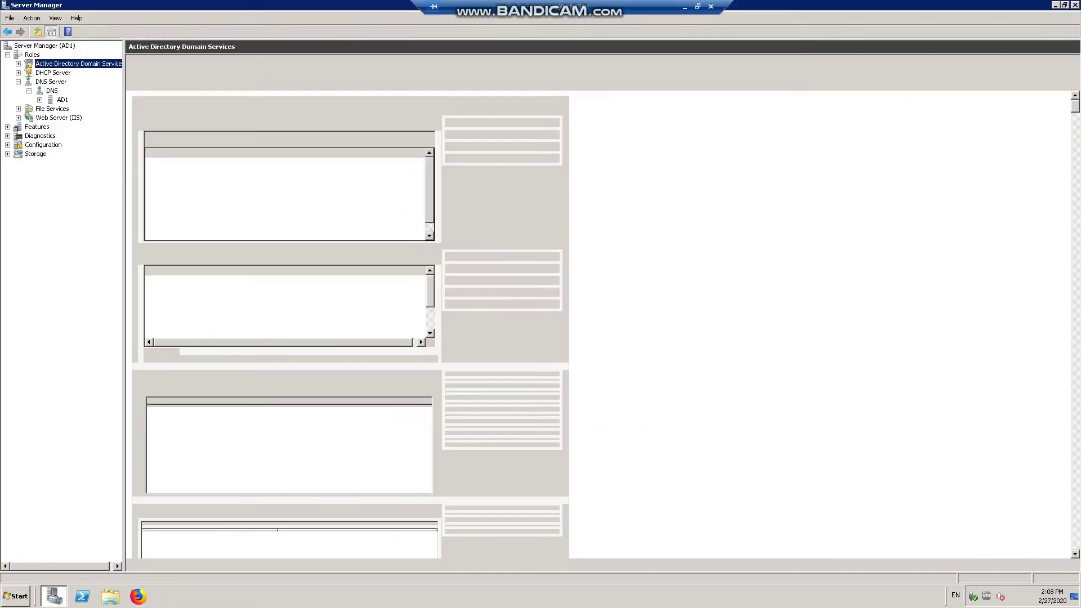
{"action": "key", "text": "Right"}
{"action": "key", "text": "Down"}
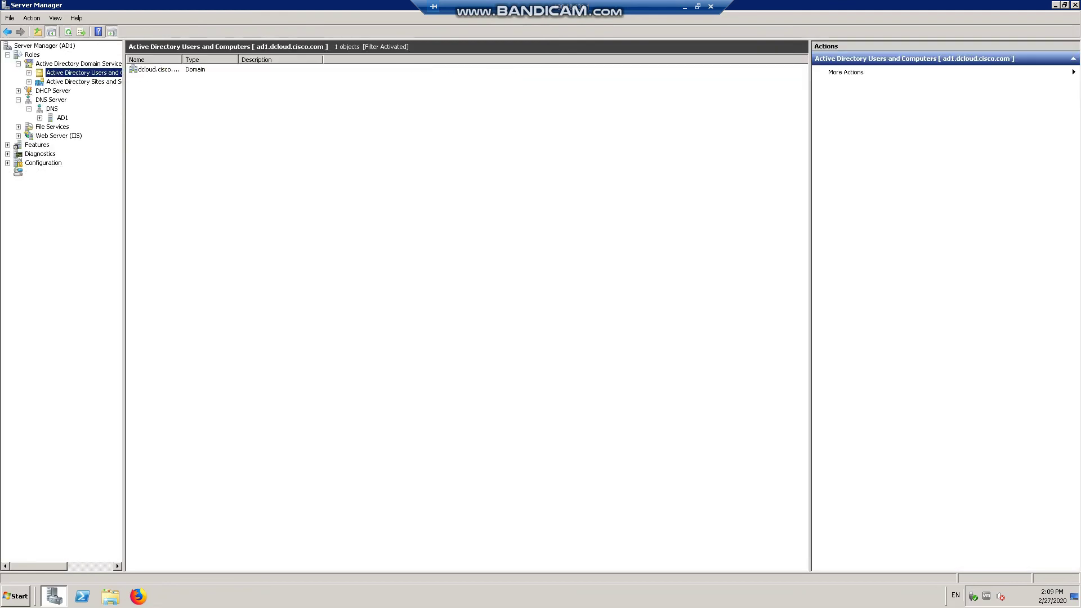
{"action": "key", "text": "Right"}
{"action": "key", "text": "Down"}
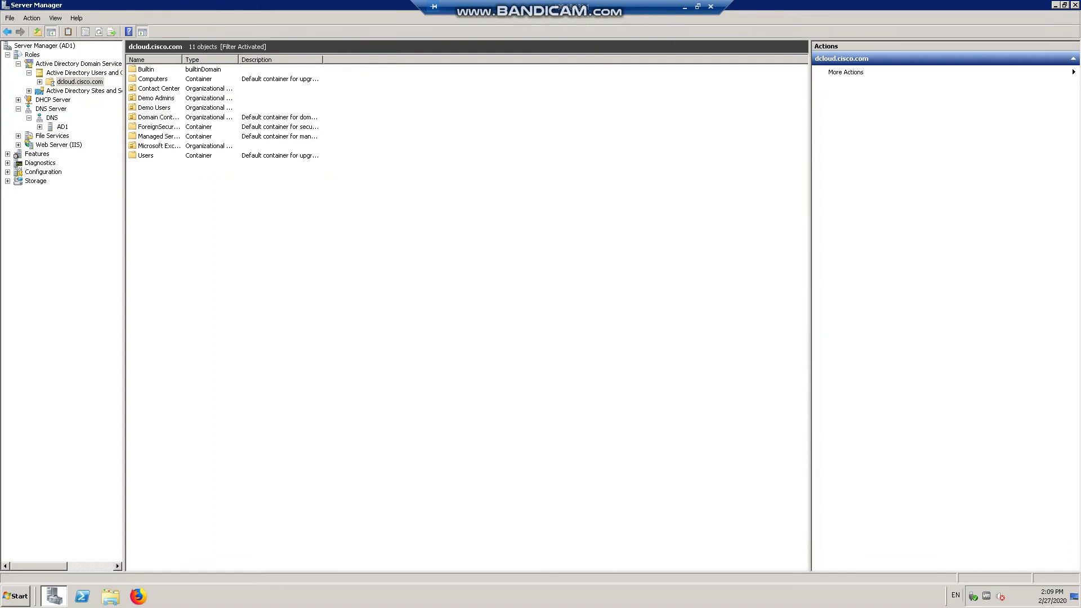
{"action": "key", "text": "End"}
{"action": "key", "text": "Return"}
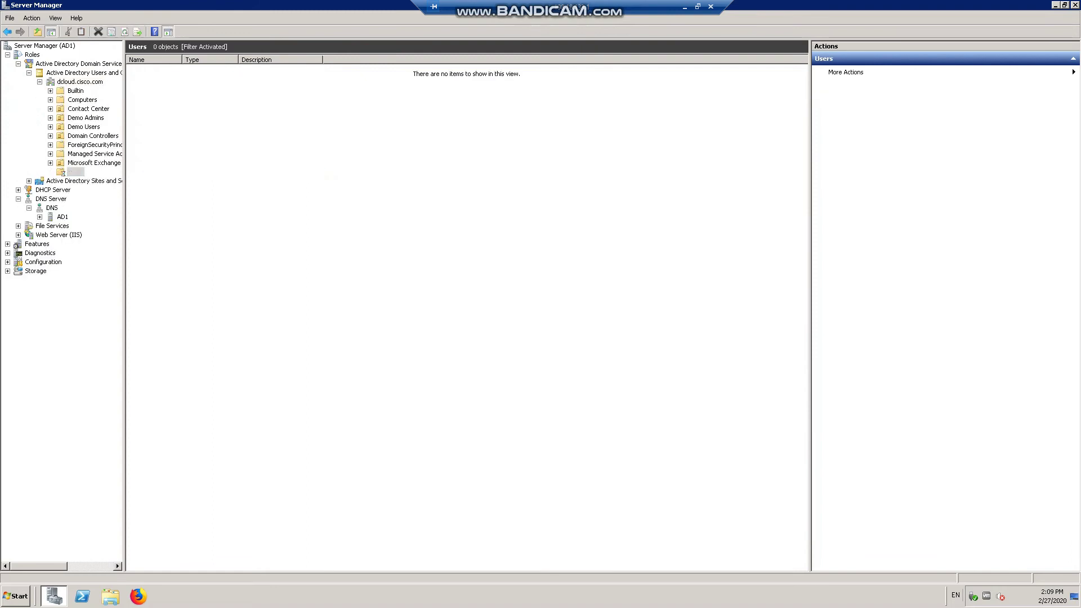
{"action": "key", "text": "shift+F10"}
Start a new user with first name and logon name OpenDNS_Connector and an empty last name.
{"action": "key", "text": "Down"}
{"action": "key", "text": "Down"}
{"action": "key", "text": "Down"}
{"action": "key", "text": "Down"}
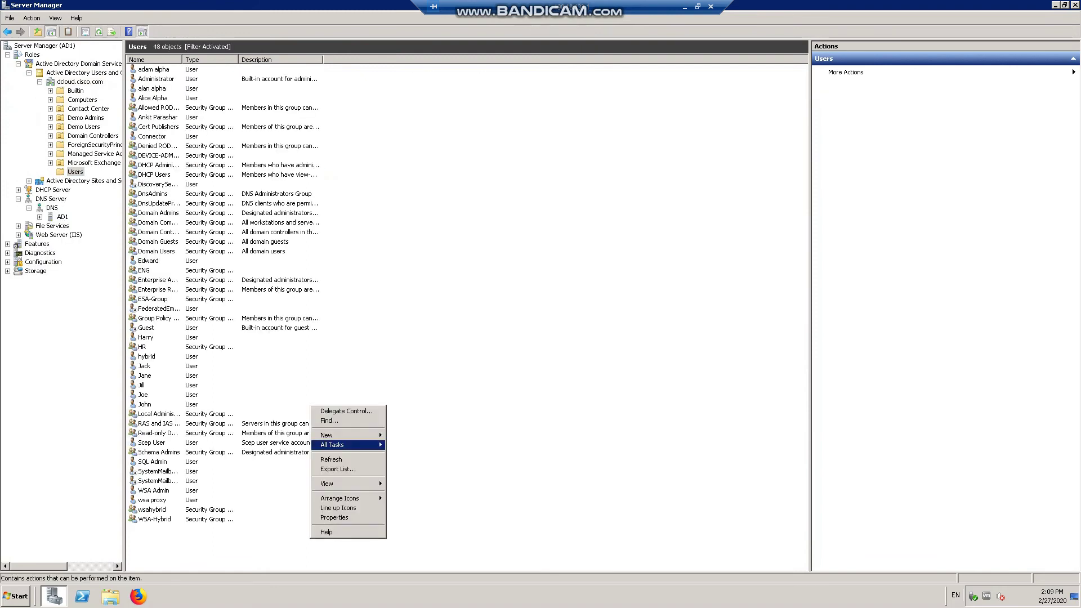
{"action": "key", "text": "Up"}
{"action": "key", "text": "Right"}
{"action": "key", "text": "Down"}
{"action": "key", "text": "Down"}
{"action": "key", "text": "Down"}
{"action": "key", "text": "Down"}
{"action": "key", "text": "Down"}
{"action": "key", "text": "Down"}
{"action": "key", "text": "Down"}
{"action": "key", "text": "Down"}
{"action": "key", "text": "Return"}
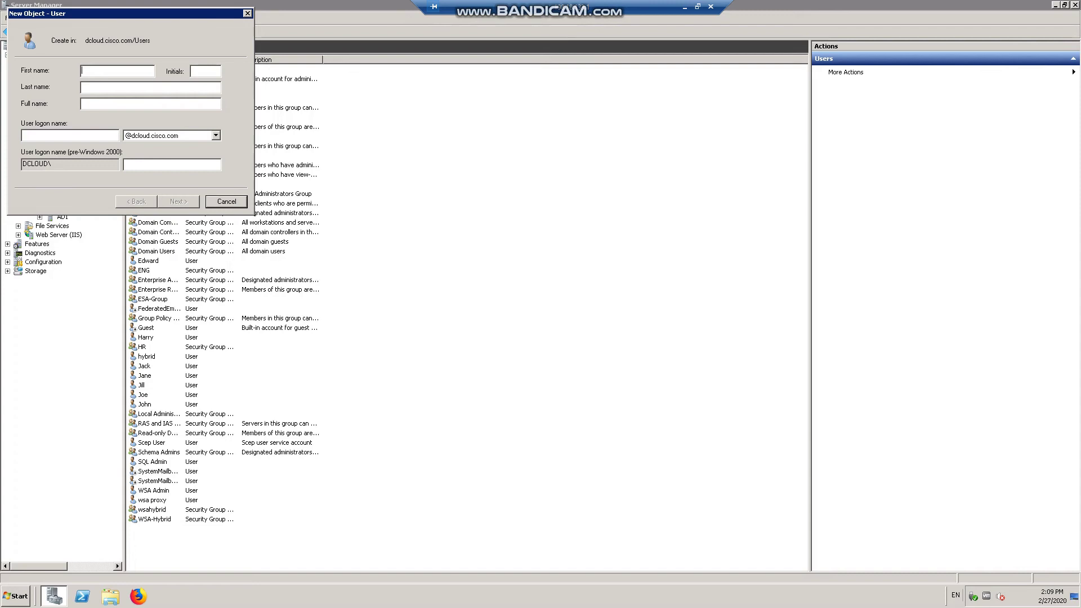
{"action": "key", "text": "ctrl+v"}
{"action": "key", "text": "ctrl+v"}
{"action": "key", "text": "shift+Left"}
{"action": "key", "text": "shift+Left"}
{"action": "key", "text": "shift+Left"}
{"action": "key", "text": "shift+Left"}
{"action": "key", "text": "shift+Left"}
{"action": "key", "text": "shift+Left"}
{"action": "key", "text": "shift+Left"}
{"action": "key", "text": "shift+Left"}
{"action": "key", "text": "shift+Left"}
{"action": "key", "text": "shift+Left"}
{"action": "key", "text": "shift+Left"}
{"action": "key", "text": "shift+Left"}
{"action": "key", "text": "shift+Left"}
{"action": "key", "text": "shift+Left"}
{"action": "key", "text": "shift+Left"}
{"action": "key", "text": "shift+Left"}
{"action": "key", "text": "shift+Left"}
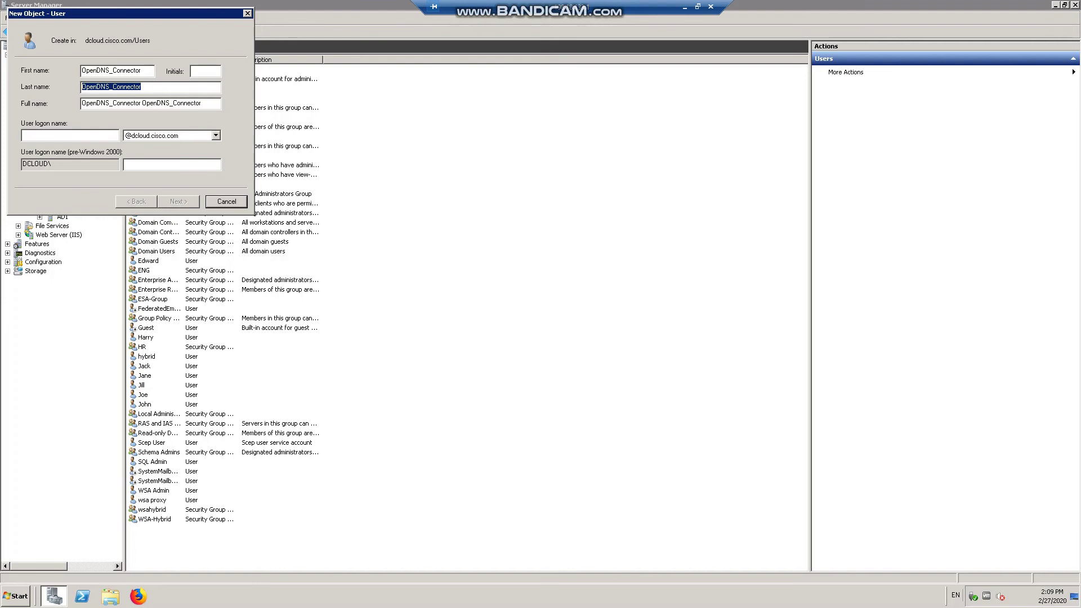
{"action": "key", "text": "BackSpace"}
{"action": "key", "text": "ctrl+v"}
{"action": "key", "text": "Return"}
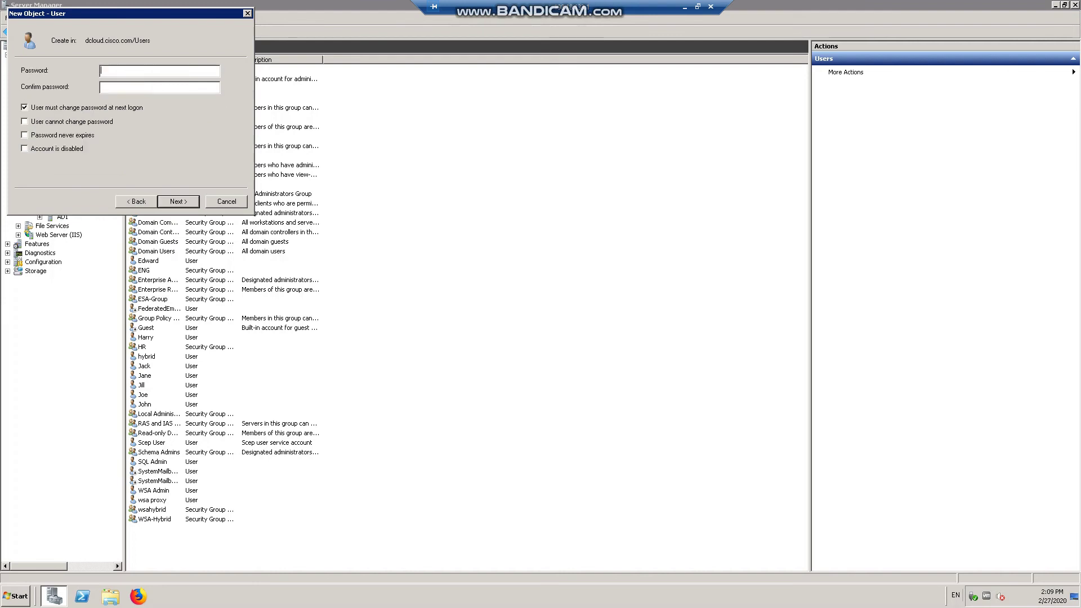
Enter and confirm the account password, set it to never expire and unchangeable, and finish.
{"action": "key", "text": "alt+w"}
{"action": "key", "text": "space"}
{"action": "key", "text": "Tab"}
{"action": "left_click", "coordinate": [24, 121]}
{"action": "key", "text": "Return"}
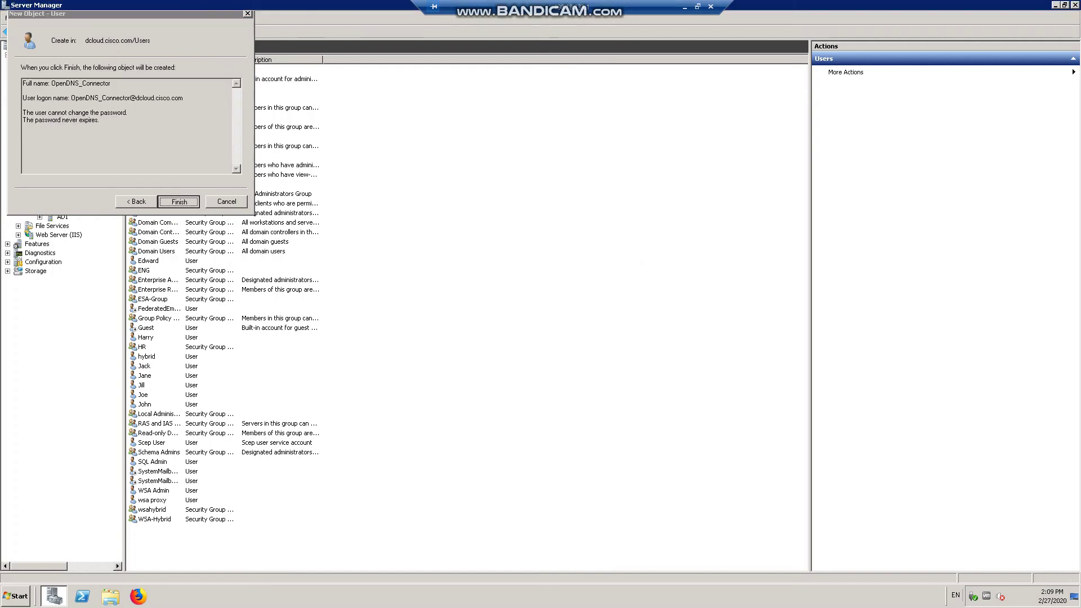
{"action": "key", "text": "Return"}
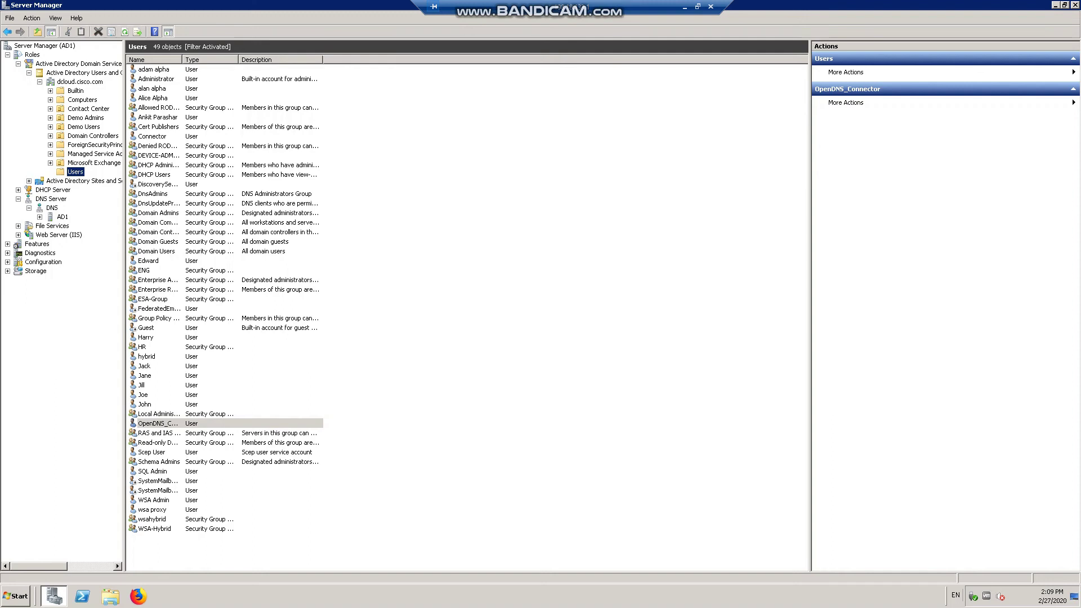
Open OpenDNS_Connector's properties to review them, then close them.
{"action": "right_click", "coordinate": [163, 423]}
{"action": "left_click", "coordinate": [185, 547]}
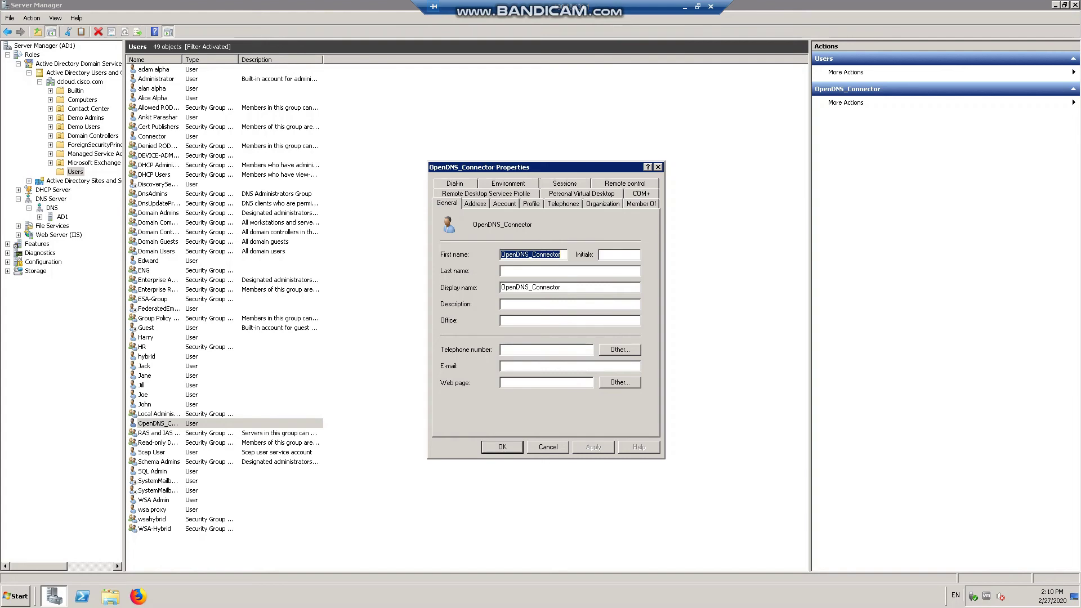
{"action": "key", "text": "Escape"}
Add OpenDNS_Connector to groups, resolving Event Log Readers and Enterprise Read-only Domain Controllers.
{"action": "right_click", "coordinate": [201, 423]}
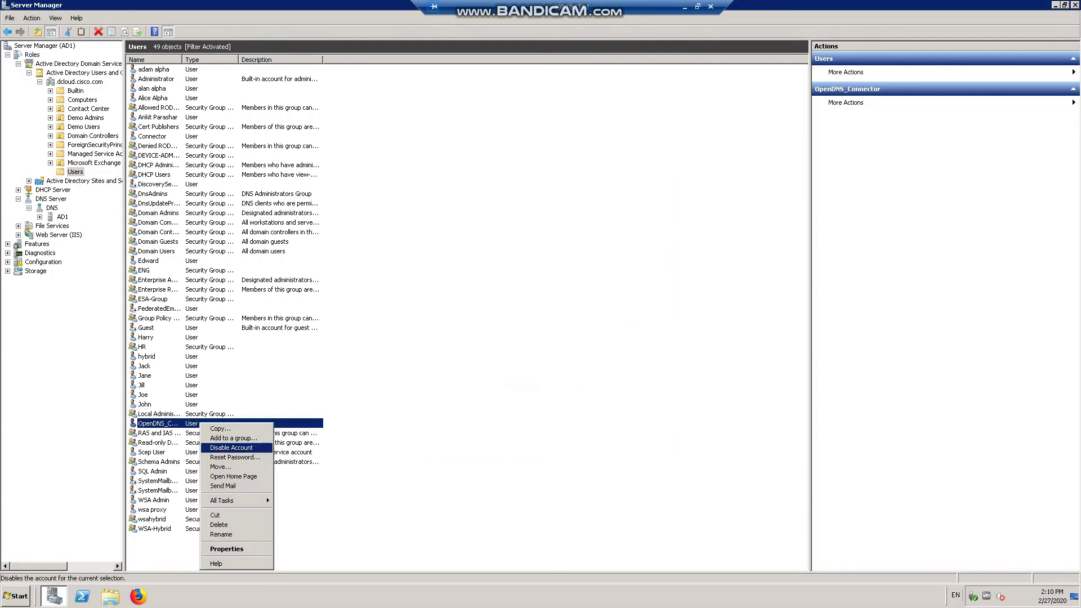
{"action": "left_click", "coordinate": [233, 438]}
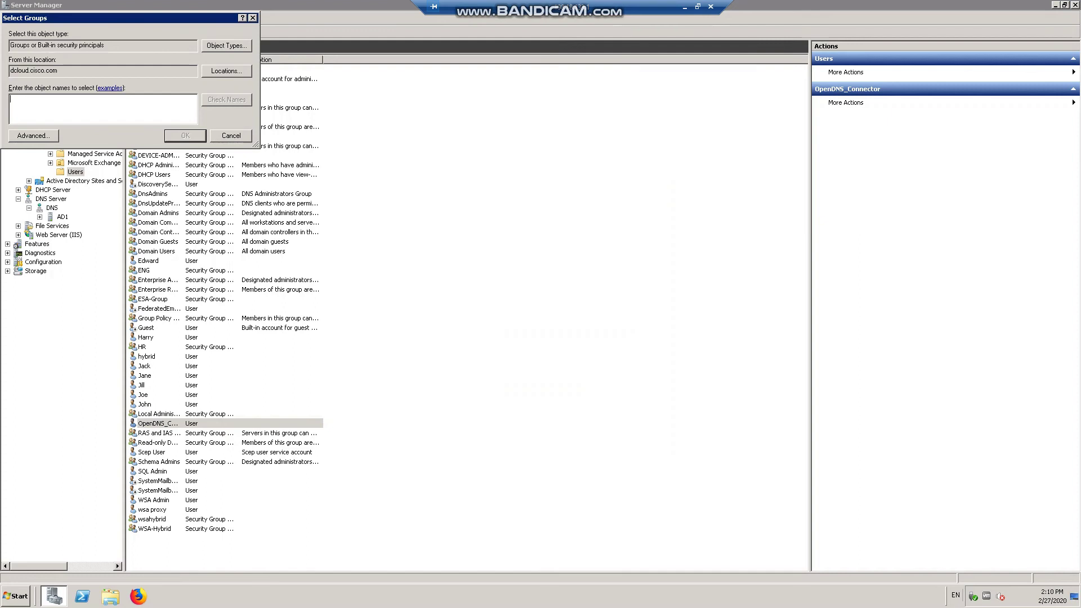
{"action": "type", "text": "com"}
{"action": "key", "text": "Return"}
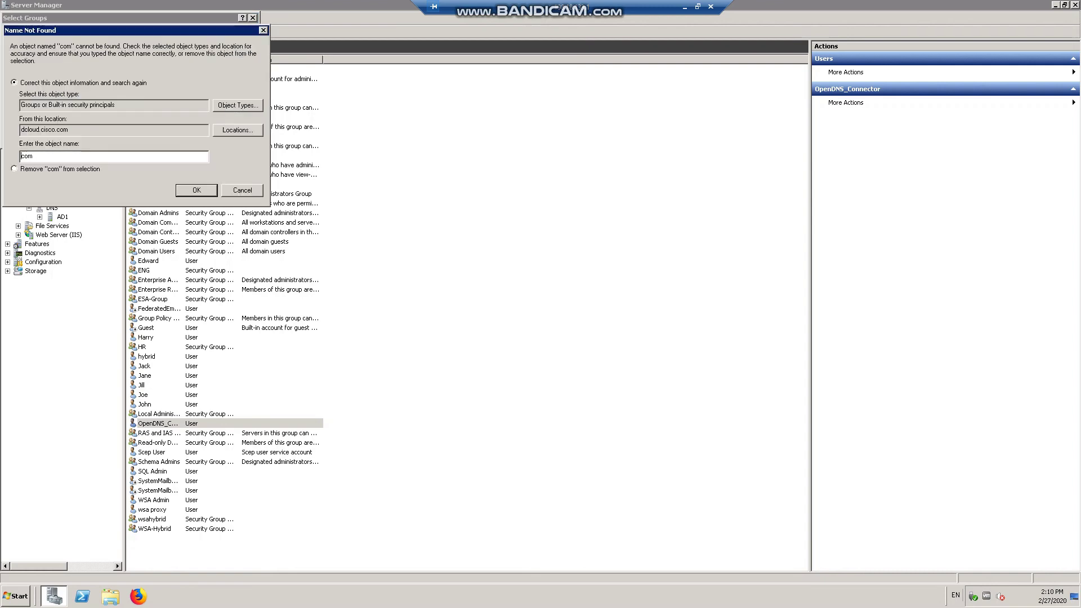
{"action": "key", "text": "Escape"}
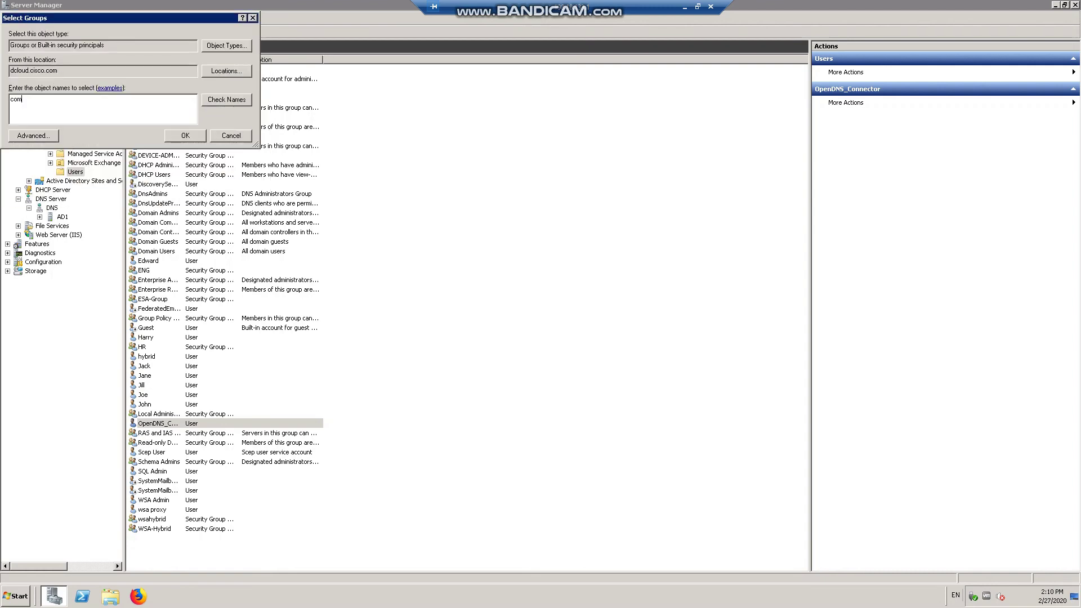
{"action": "key", "text": "ctrl+a"}
{"action": "type", "text": "Ev"}
{"action": "key", "text": "alt+c"}
{"action": "type", "text": "enterpr"}
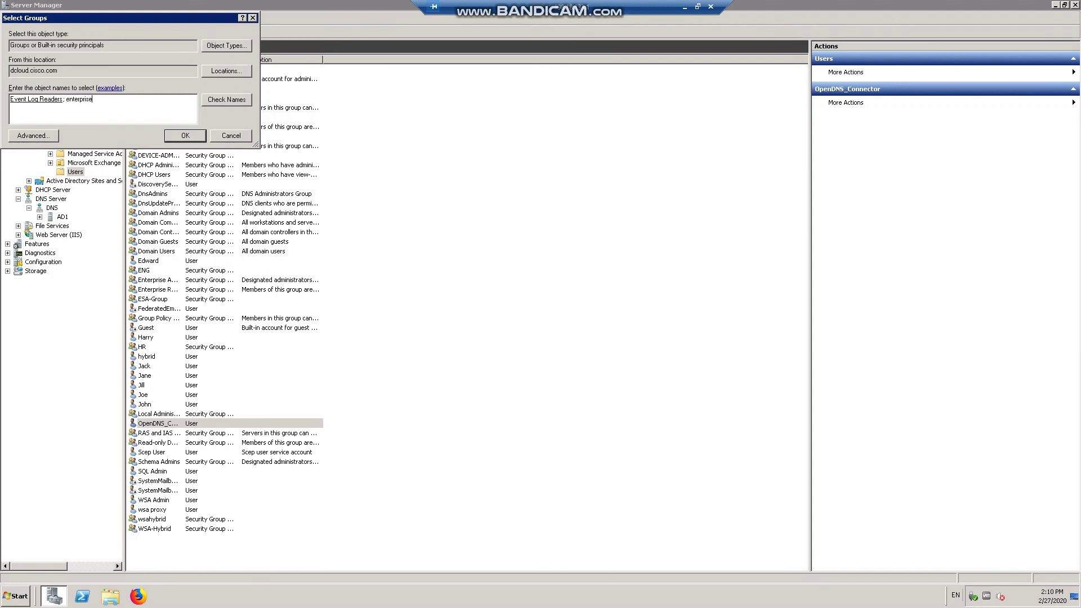
{"action": "type", "text": "ise Read-only"}
{"action": "key", "text": "alt+k"}
Confirm both group memberships, then show the desktop and launch the Cisco Umbrella login shortcut.
{"action": "key", "text": "Return"}
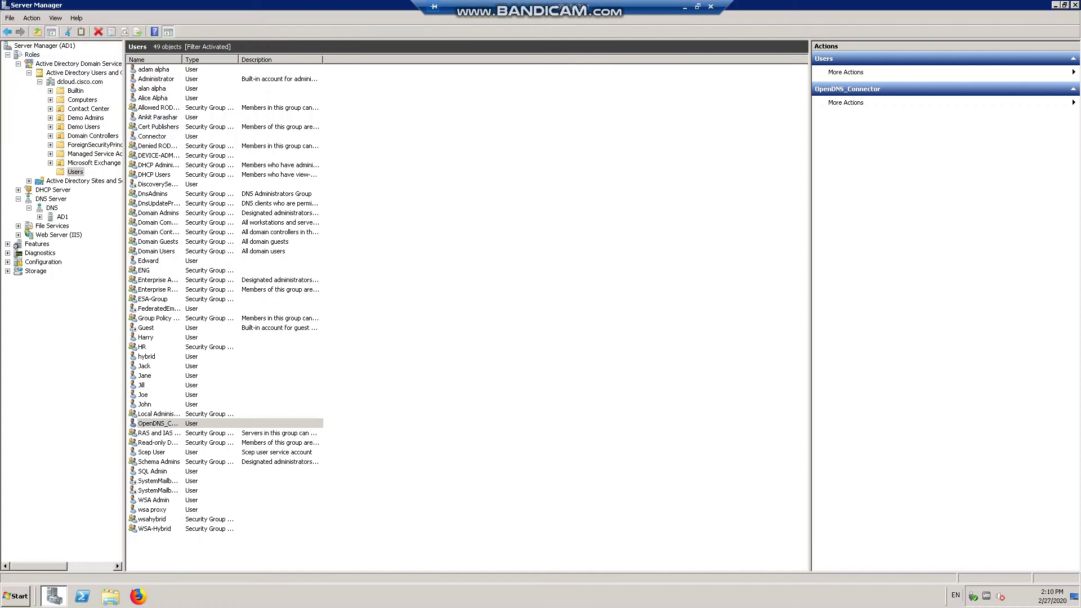
{"action": "key", "text": "Return"}
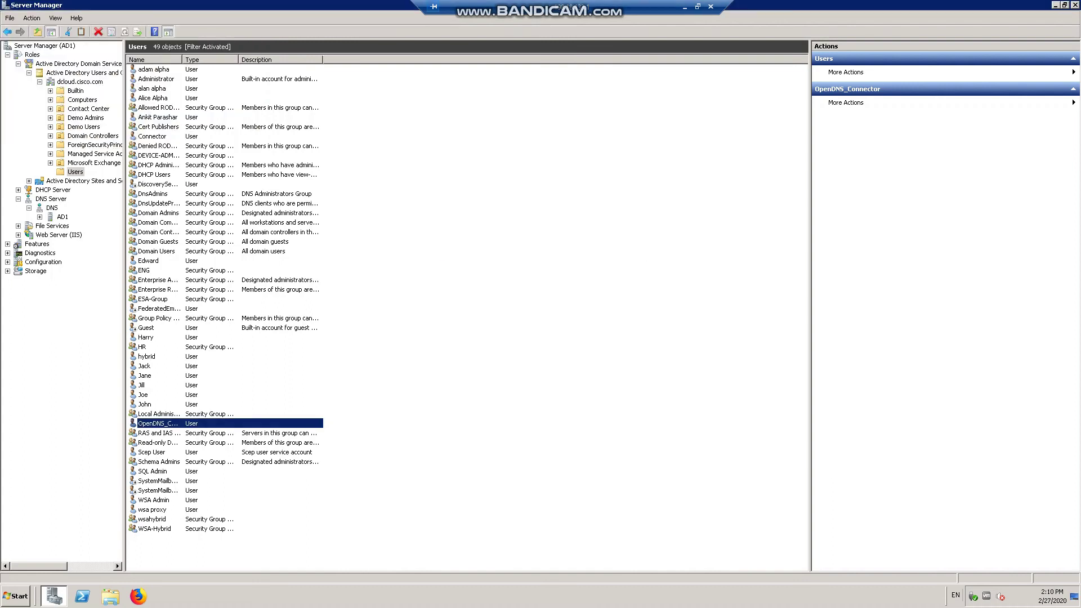
{"action": "key", "text": "super"}
{"action": "key", "text": "Escape"}
{"action": "key", "text": "super+d"}
{"action": "left_click", "coordinate": [21, 310]}
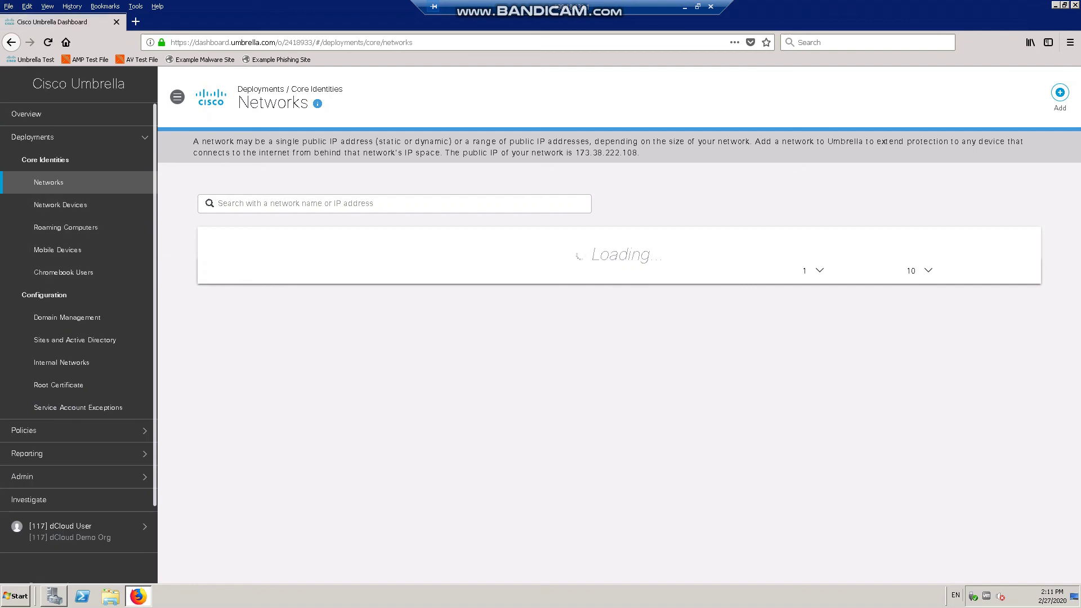
Go to Deployments > Configuration > Sites and Active Directory in the Umbrella sidebar.
{"action": "left_click", "coordinate": [75, 340]}
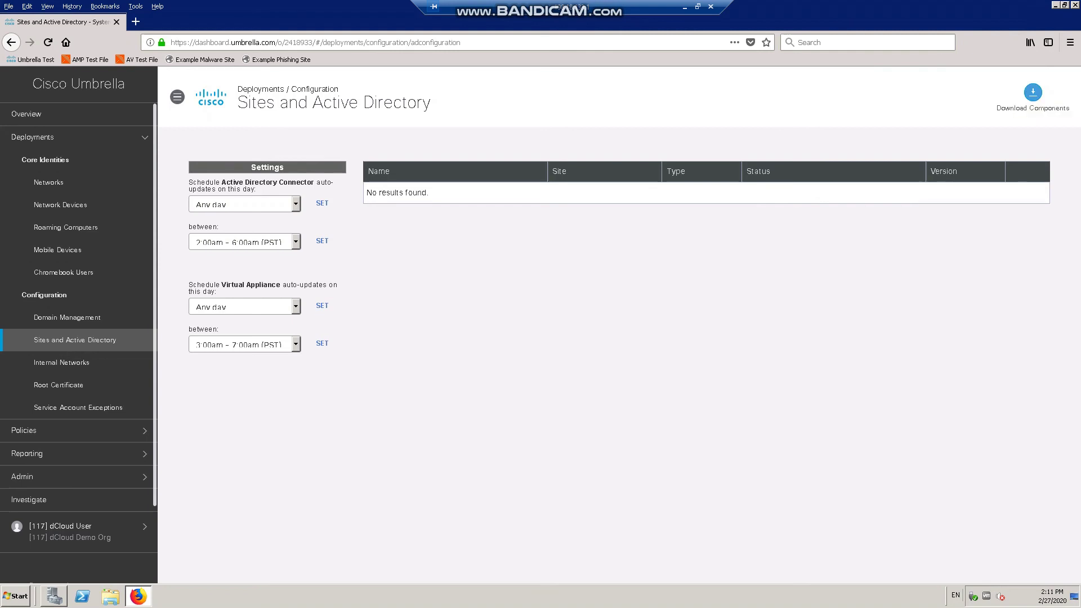
Under Download Components, download the Windows Configuration script OpenDNS-WindowsConfigurationScript-20190904.wsf.
{"action": "left_click", "coordinate": [1033, 91]}
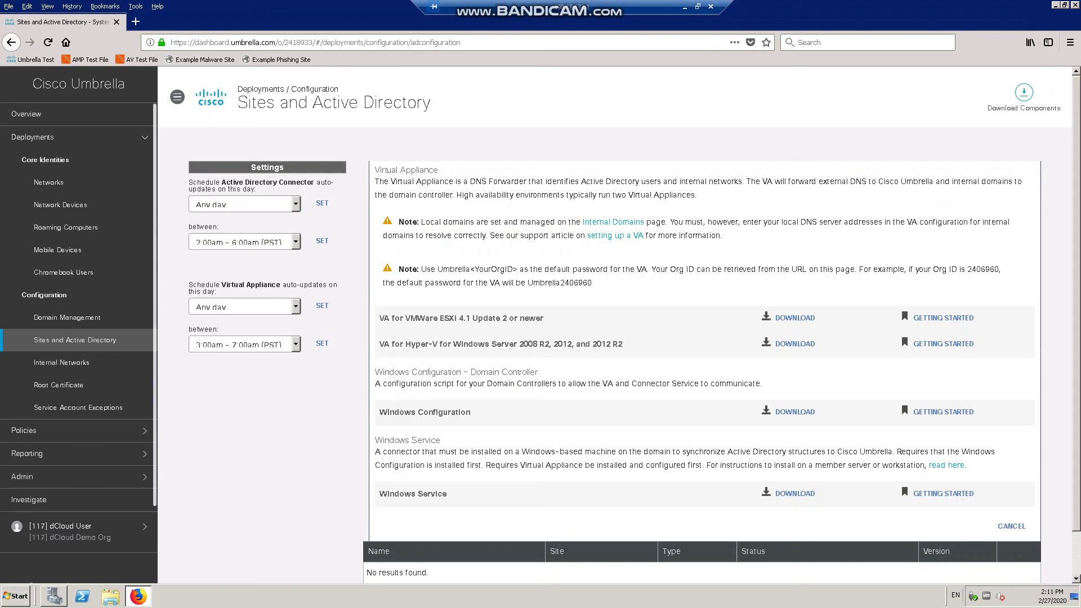
{"action": "scroll", "coordinate": [619, 324], "scroll_direction": "down", "scroll_amount": 1}
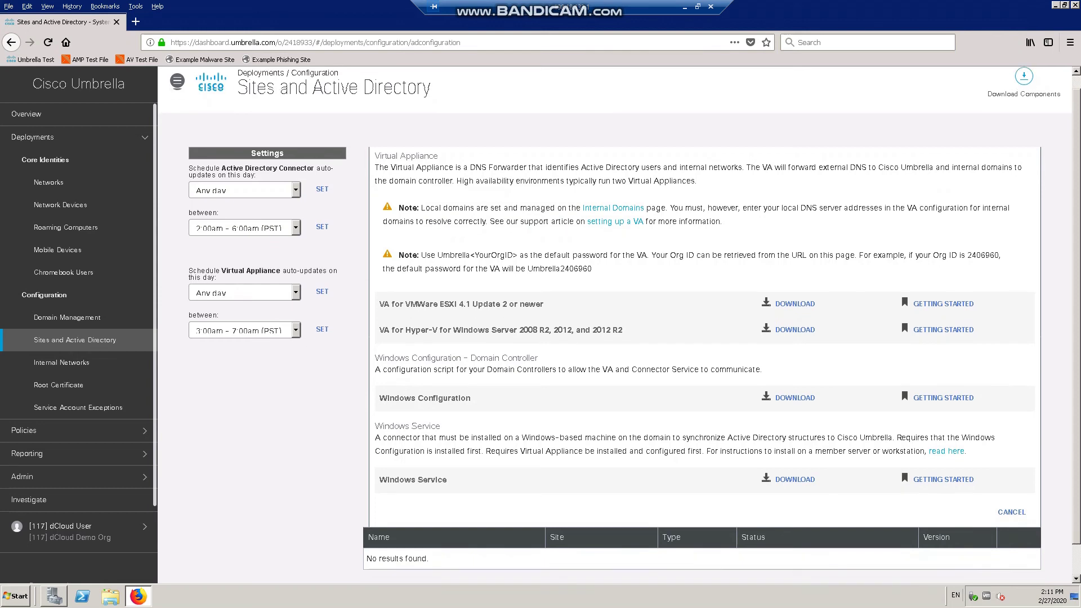
{"action": "scroll", "coordinate": [620, 320], "scroll_direction": "up", "scroll_amount": 1}
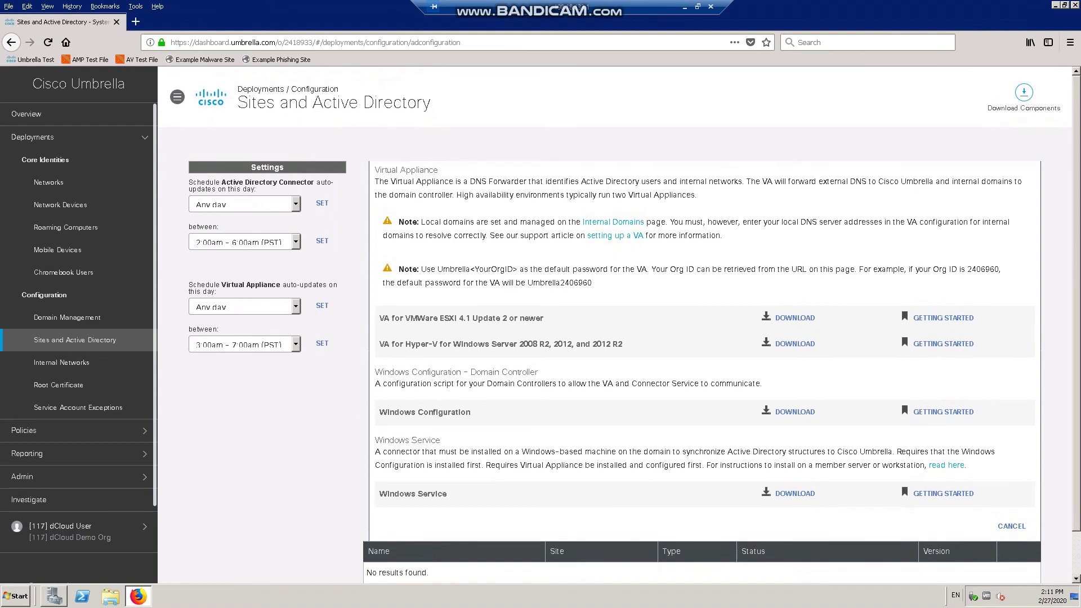
{"action": "scroll", "coordinate": [943, 467], "scroll_direction": "down", "scroll_amount": 1}
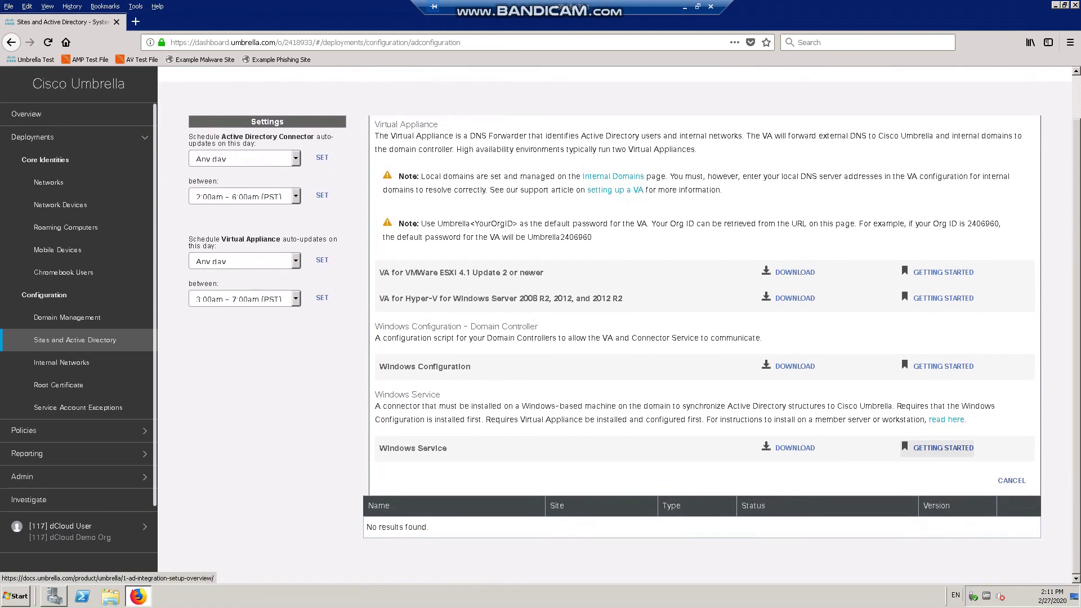
{"action": "scroll", "coordinate": [943, 467], "scroll_direction": "up", "scroll_amount": 1}
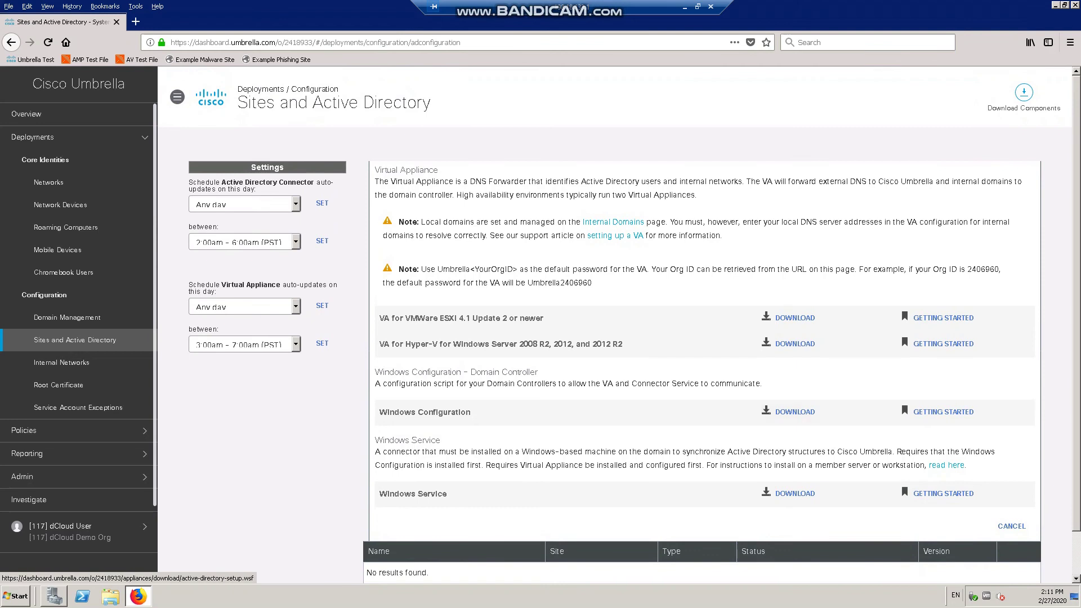
{"action": "left_click", "coordinate": [793, 412]}
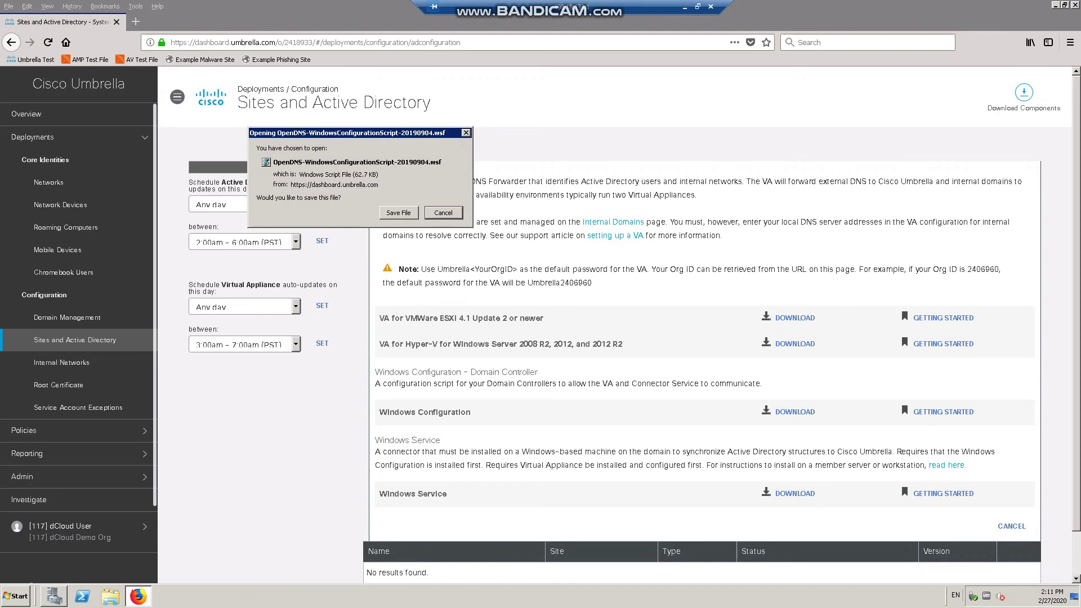
Save and run the downloaded .wsf script, dismiss the scripting engine error, and reopen downloads.
{"action": "left_click", "coordinate": [398, 212]}
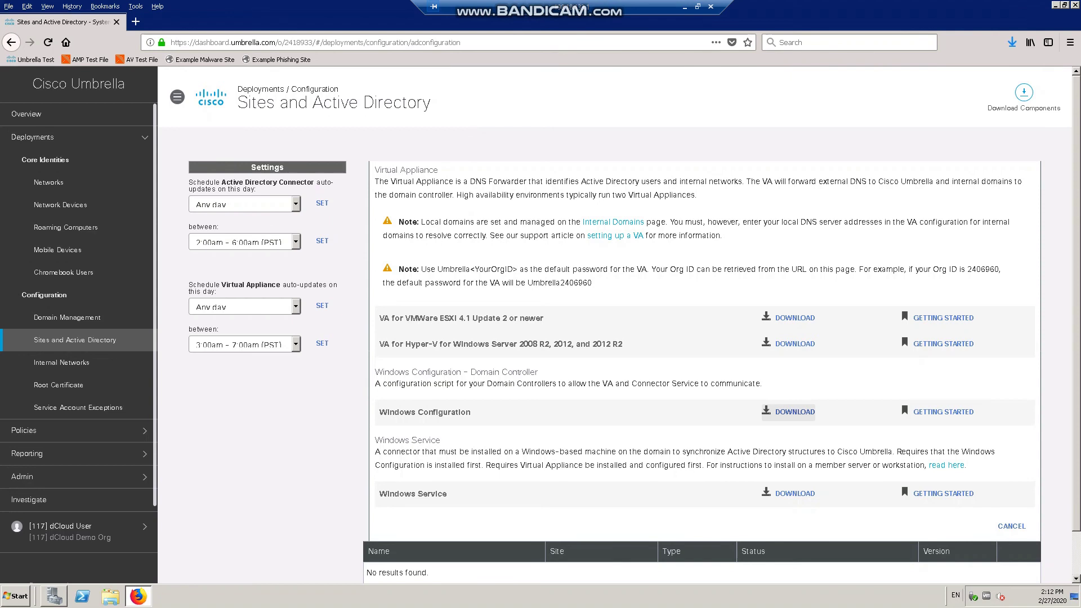
{"action": "left_click", "coordinate": [1012, 42]}
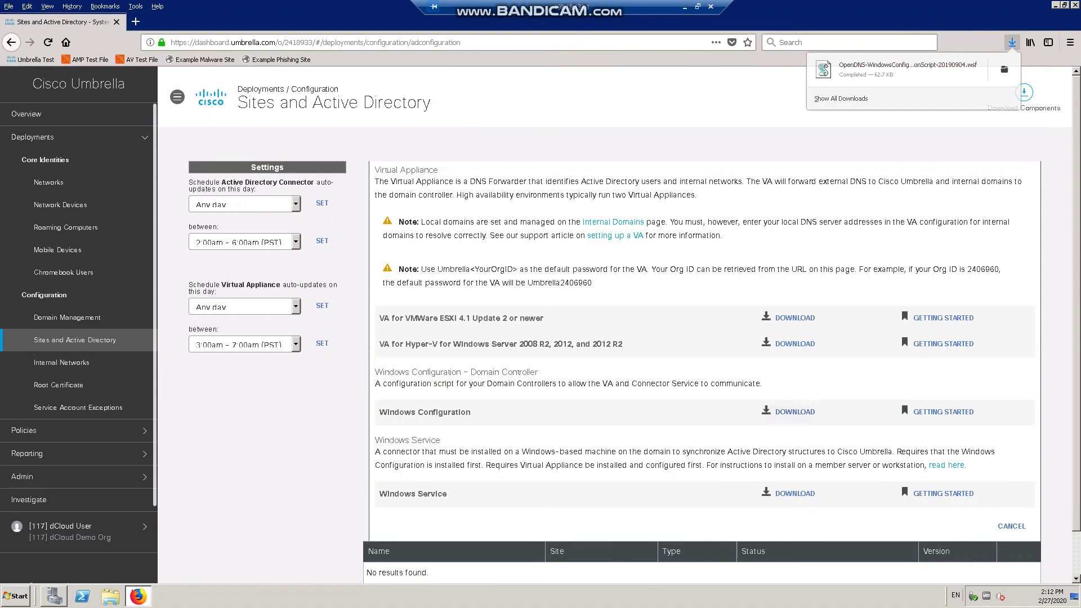
{"action": "left_click", "coordinate": [867, 67]}
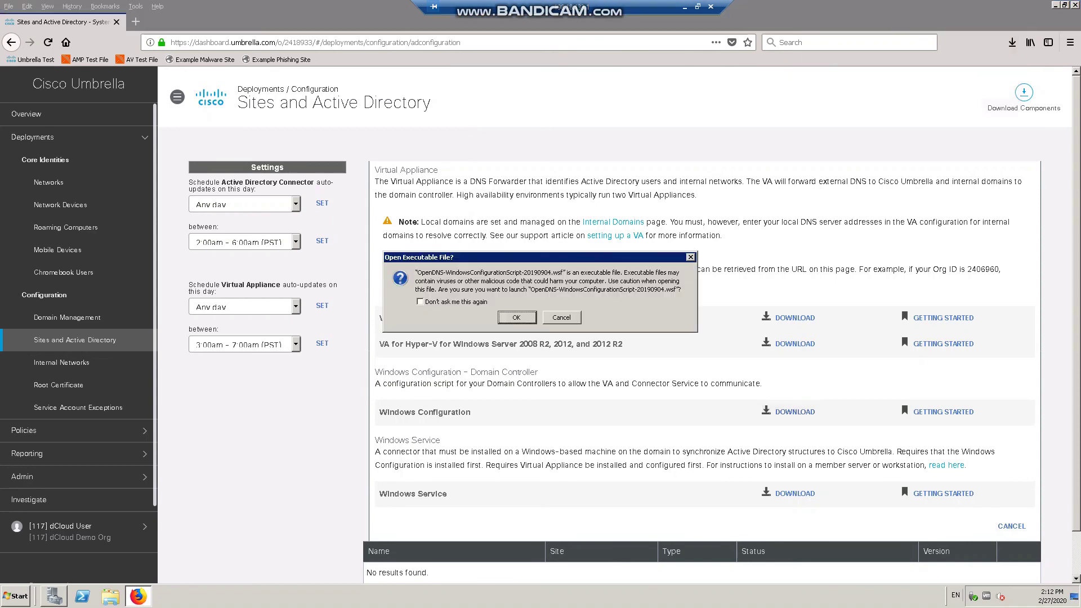
{"action": "left_click", "coordinate": [516, 317]}
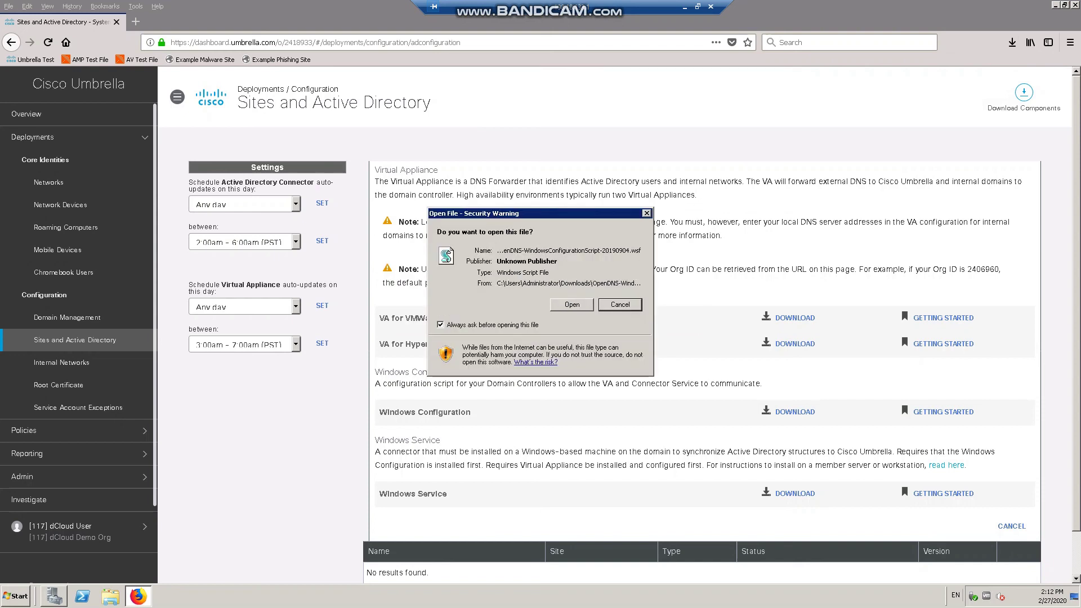
{"action": "left_click", "coordinate": [572, 304]}
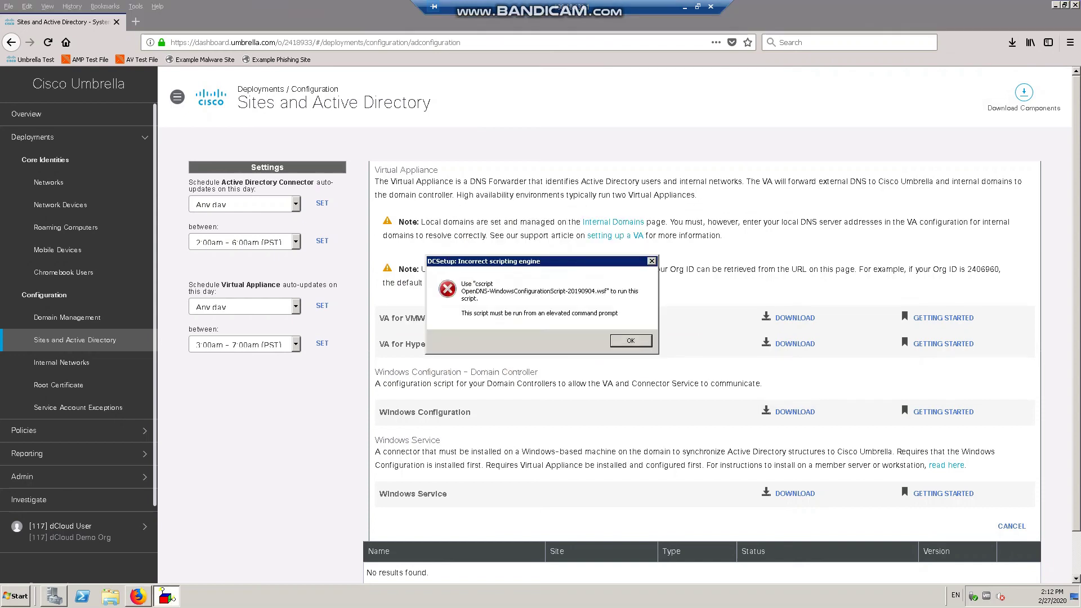
{"action": "key", "text": "Return"}
{"action": "key", "text": "Return"}
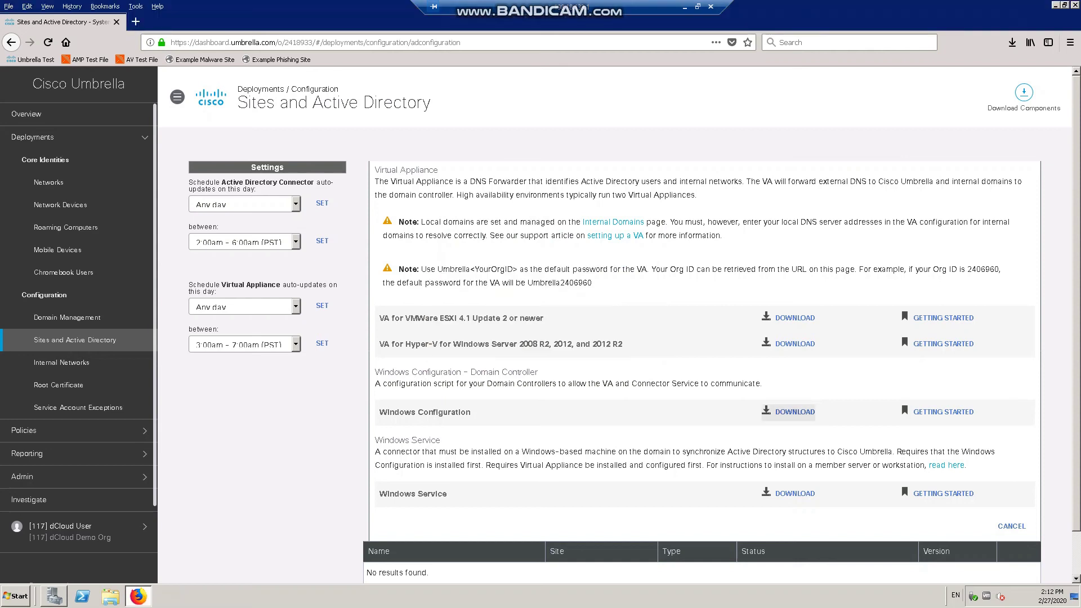
{"action": "left_click", "coordinate": [1011, 42]}
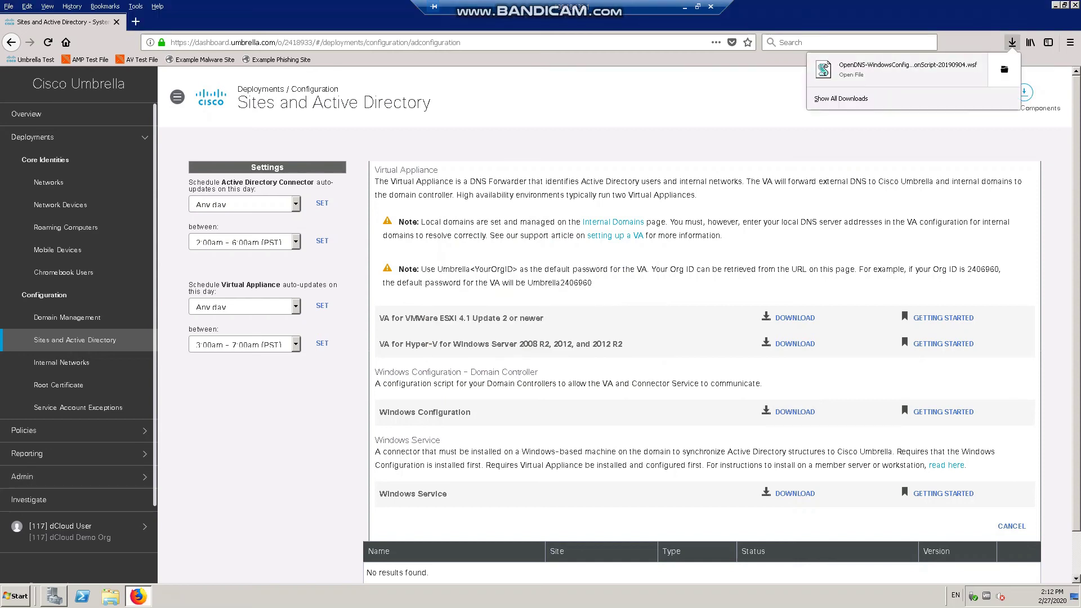
{"action": "right_click", "coordinate": [843, 70]}
Open the Downloads folder holding the 63 KB OpenDNS-WindowsConfigurationScript .wsf in Windows Explorer.
{"action": "left_click", "coordinate": [886, 76]}
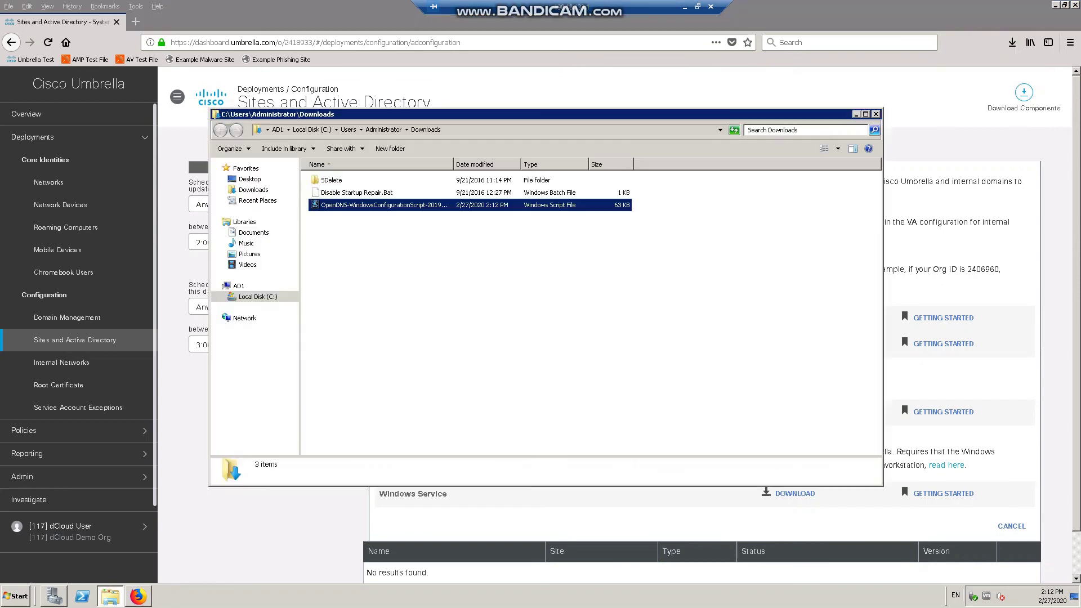
{"action": "right_click", "coordinate": [396, 201]}
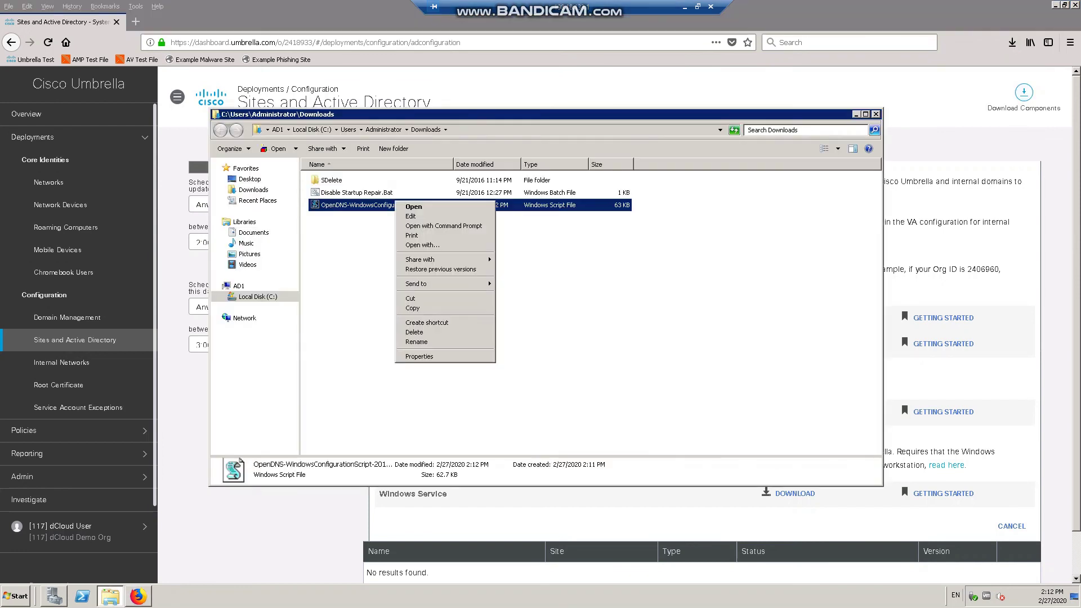
{"action": "key", "text": "Escape"}
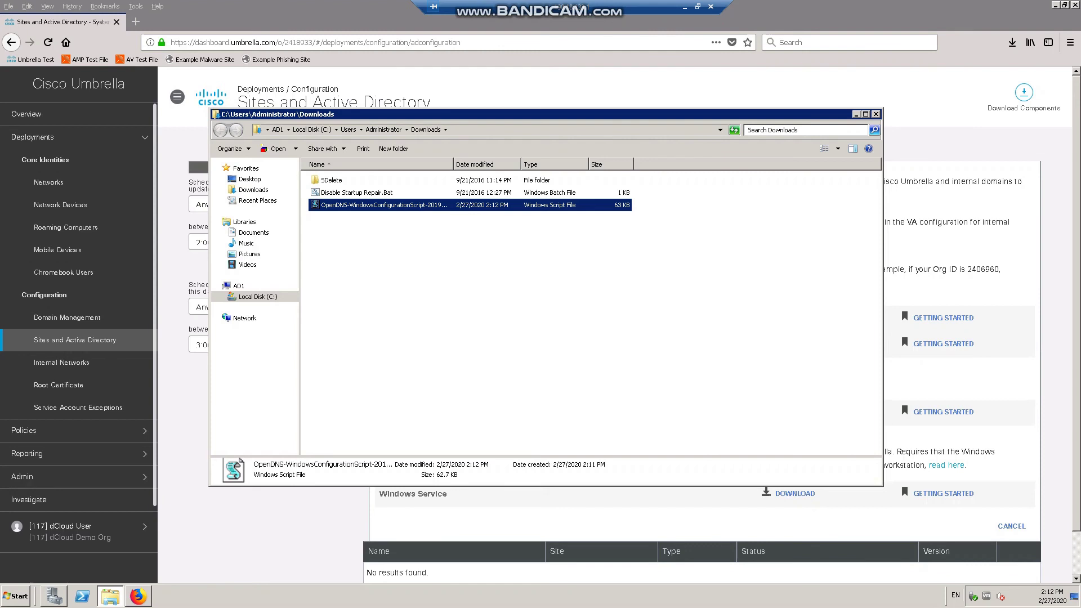
{"action": "left_click", "coordinate": [109, 596]}
{"action": "left_click", "coordinate": [110, 596]}
{"action": "left_click", "coordinate": [253, 190]}
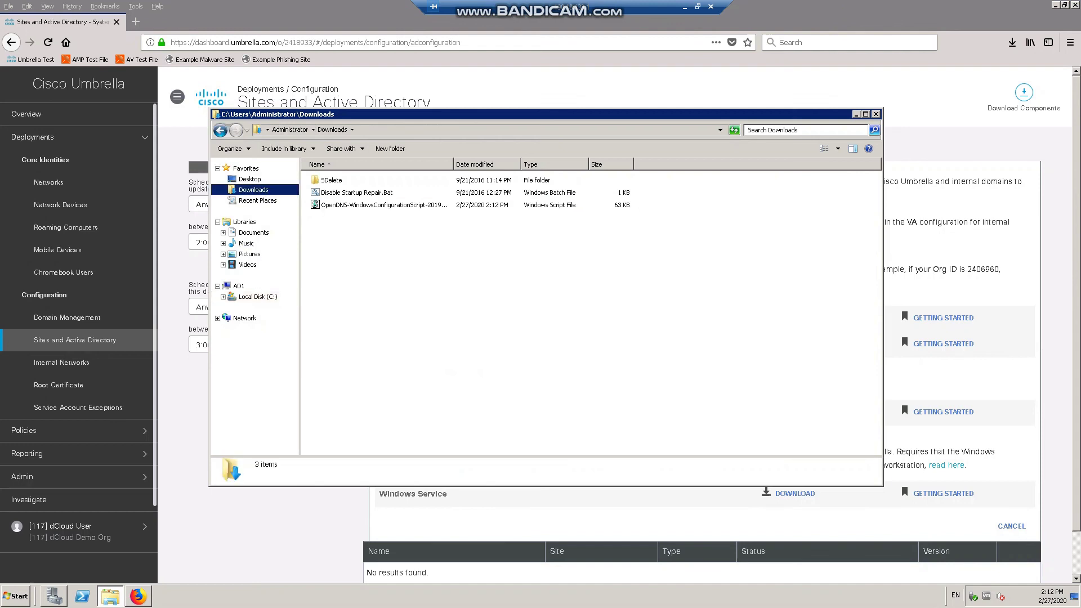
Launch Command Prompt as administrator and move its window to the screen centre.
{"action": "left_click", "coordinate": [16, 596]}
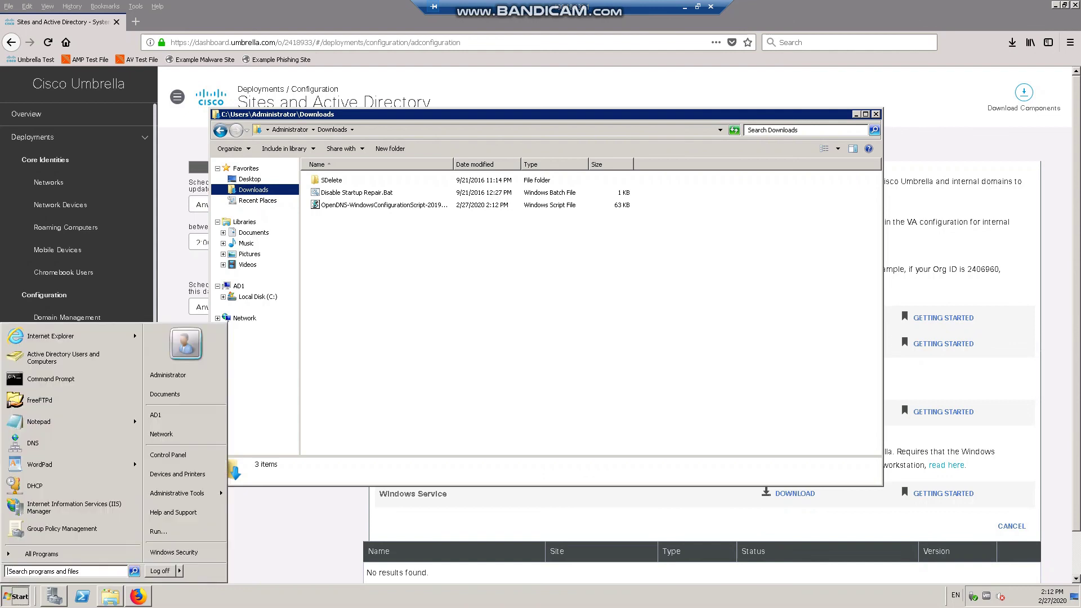
{"action": "right_click", "coordinate": [68, 380]}
{"action": "left_click", "coordinate": [105, 395]}
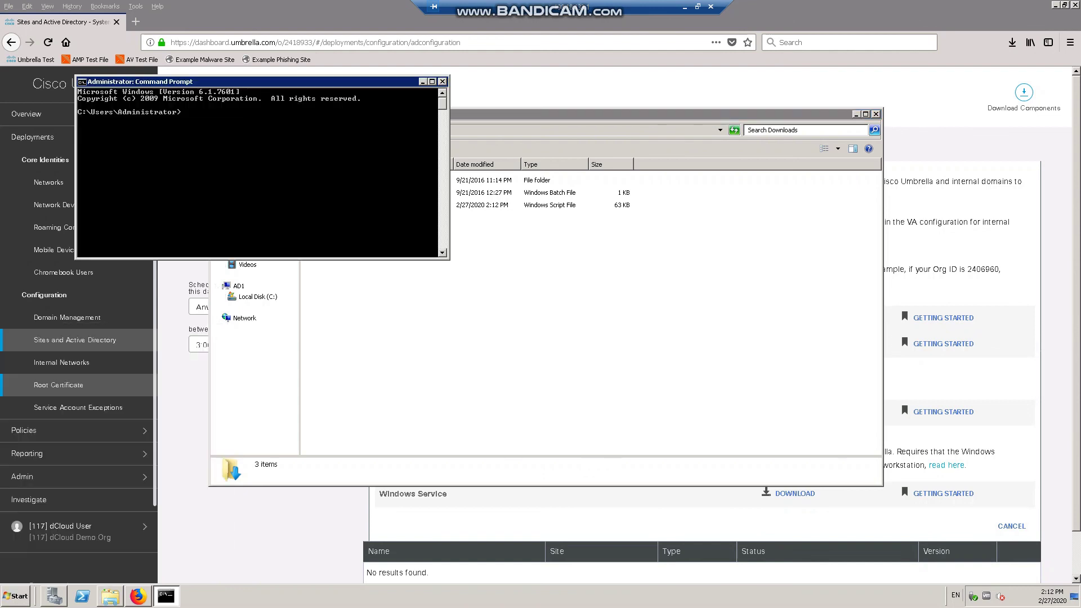
{"action": "left_click_drag", "start_coordinate": [253, 82], "coordinate": [439, 256]}
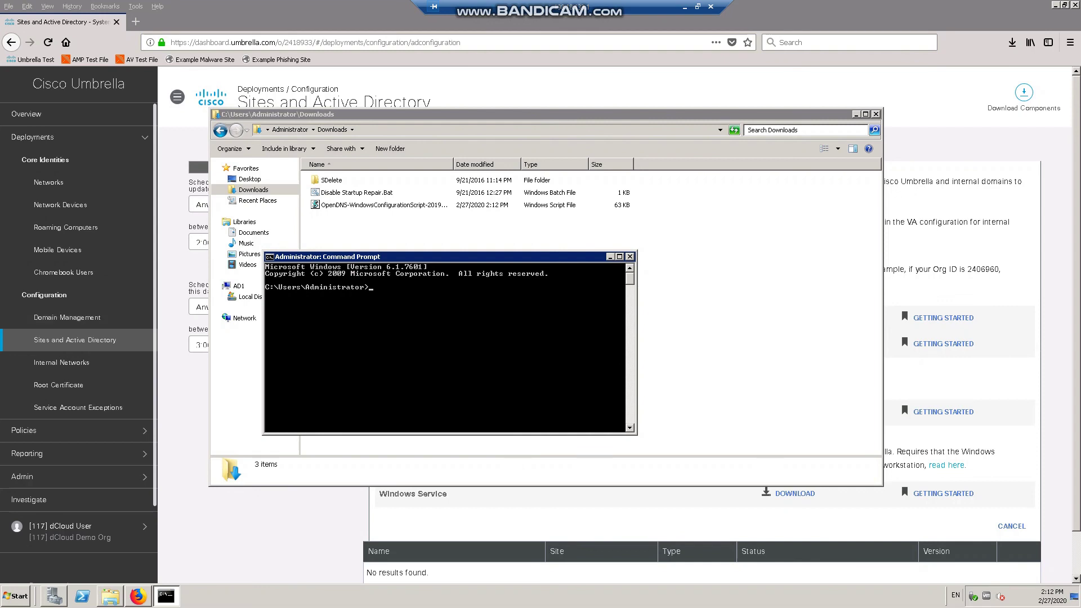
Change into the Downloads folder using the pasted path and list its files with dir.
{"action": "type", "text": "sc"}
{"action": "key", "text": "BackSpace"}
{"action": "key", "text": "BackSpace"}
{"action": "type", "text": "Dw"}
{"action": "key", "text": "BackSpace"}
{"action": "key", "text": "alt+Tab"}
{"action": "key", "text": "alt+Tab"}
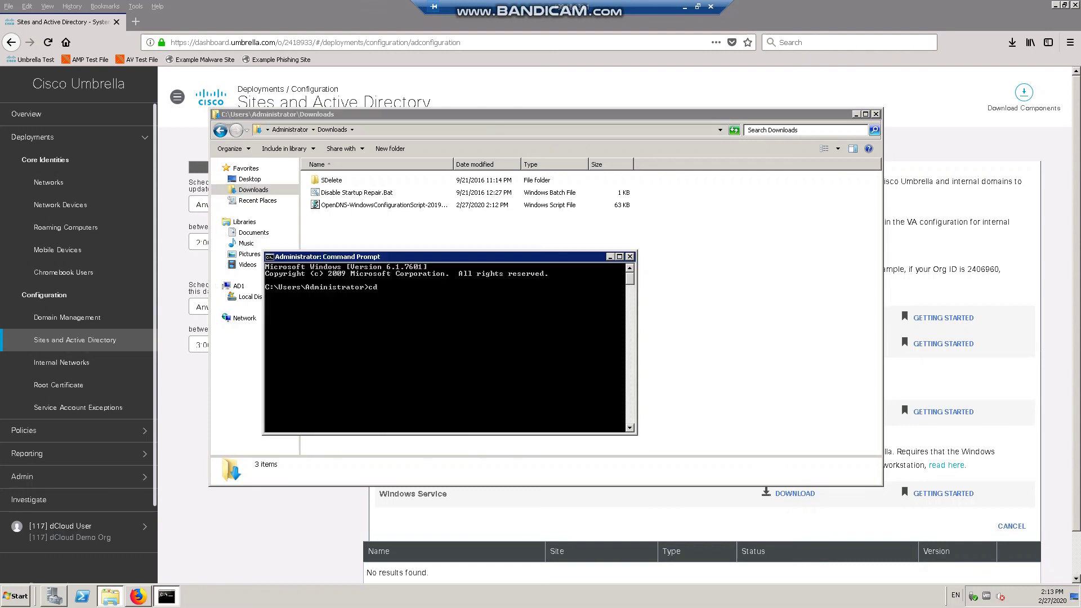
{"action": "right_click", "coordinate": [437, 292]}
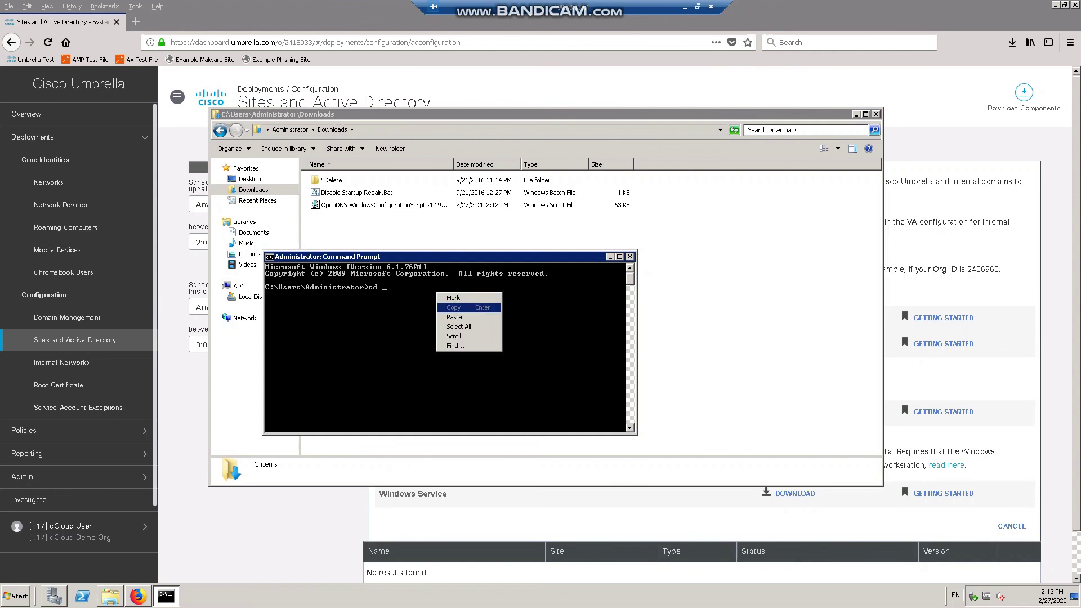
{"action": "left_click", "coordinate": [454, 317]}
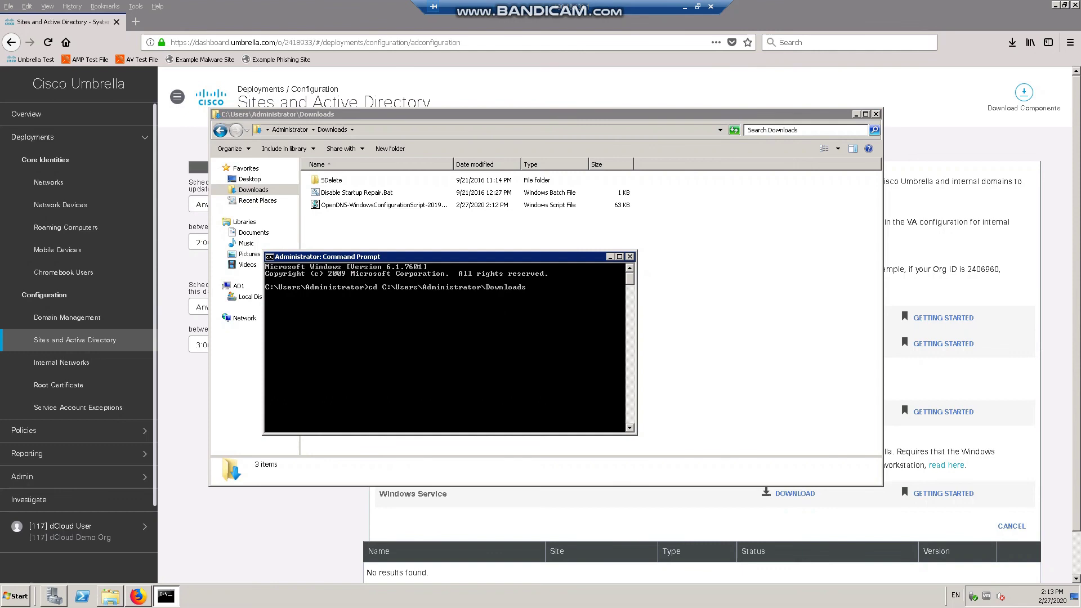
{"action": "key", "text": "Return"}
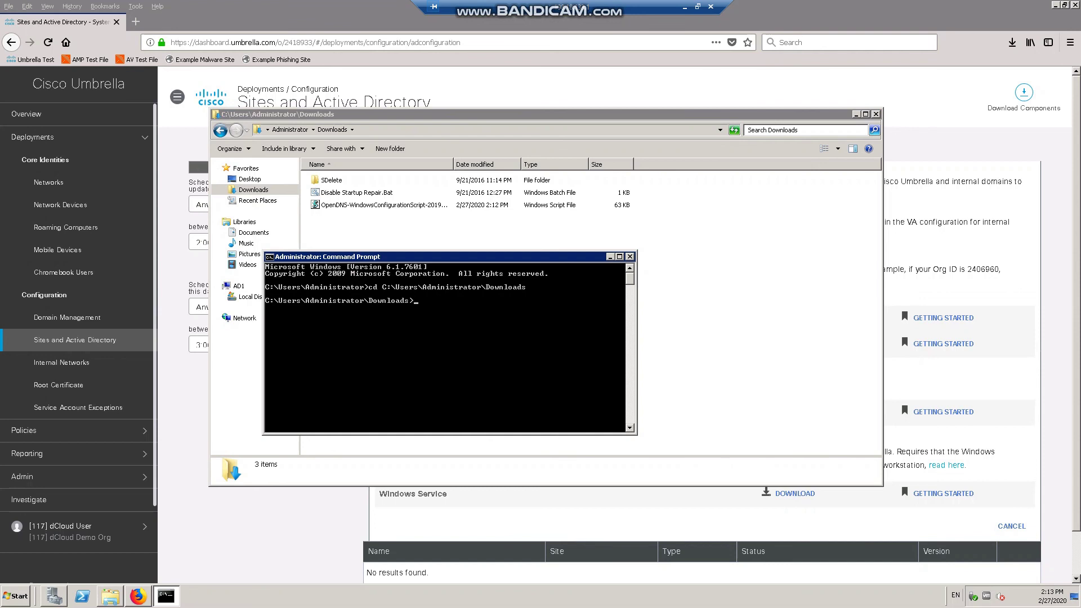
{"action": "type", "text": "pwd"}
{"action": "key", "text": "Return"}
{"action": "key", "text": "Return"}
{"action": "key", "text": "Return"}
{"action": "key", "text": "Return"}
{"action": "type", "text": "d"}
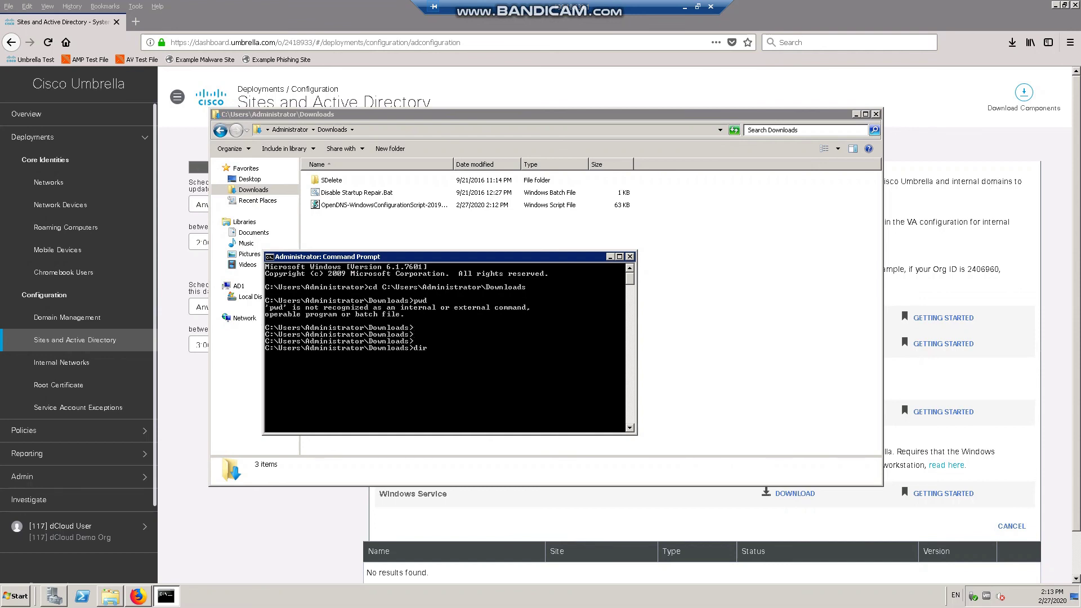
{"action": "type", "text": "ir"}
{"action": "key", "text": "Return"}
{"action": "key", "text": "Return"}
{"action": "key", "text": "Return"}
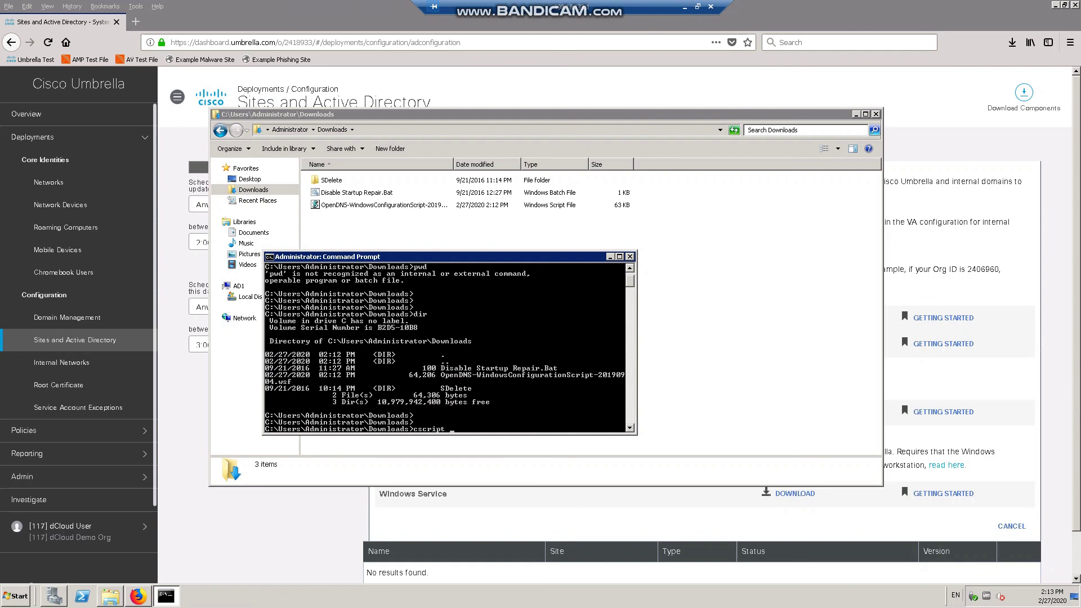
Copy the OpenDNS-WindowsConfigurationScript file name from the listing and paste it after cscript.
{"action": "right_click", "coordinate": [453, 373]}
{"action": "left_click", "coordinate": [467, 377]}
{"action": "key", "text": "shift+Right"}
{"action": "key", "text": "shift+Right"}
{"action": "key", "text": "shift+Right"}
{"action": "key", "text": "shift+Right"}
{"action": "key", "text": "shift+Left"}
{"action": "key", "text": "shift+Left"}
{"action": "key", "text": "shift+Left"}
{"action": "key", "text": "shift+Left"}
{"action": "key", "text": "shift+Left"}
{"action": "key", "text": "shift+Left"}
{"action": "key", "text": "shift+Right"}
{"action": "key", "text": "shift+Right"}
{"action": "key", "text": "shift+Right"}
{"action": "key", "text": "shift+Right"}
{"action": "key", "text": "shift+Right"}
{"action": "key", "text": "shift+Right"}
{"action": "key", "text": "shift+Up"}
{"action": "key", "text": "shift+Right"}
{"action": "key", "text": "shift+Right"}
{"action": "key", "text": "shift+Right"}
{"action": "key", "text": "shift+Right"}
{"action": "key", "text": "shift+Right"}
{"action": "key", "text": "shift+Right"}
{"action": "key", "text": "shift+Right"}
{"action": "key", "text": "shift+Right"}
{"action": "key", "text": "shift+Right"}
{"action": "key", "text": "shift+Right"}
{"action": "key", "text": "shift+Right"}
{"action": "key", "text": "shift+Right"}
{"action": "key", "text": "shift+Right"}
{"action": "key", "text": "shift+Right"}
{"action": "key", "text": "shift+Right"}
{"action": "key", "text": "shift+Right"}
{"action": "key", "text": "shift+Right"}
{"action": "key", "text": "shift+Right"}
{"action": "key", "text": "shift+Right"}
{"action": "key", "text": "shift+Right"}
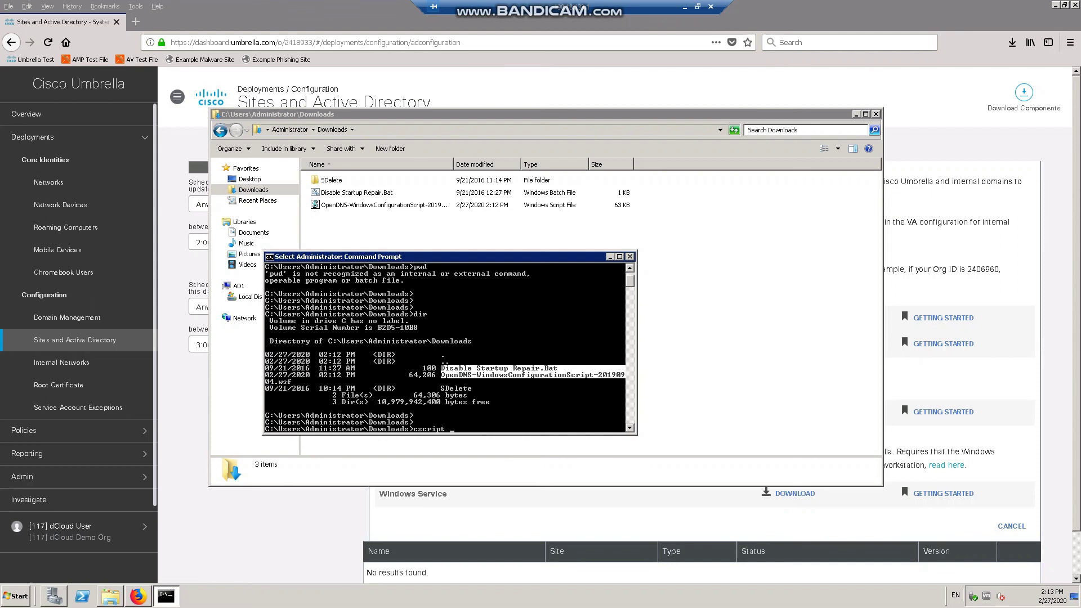
{"action": "key", "text": "shift+Down"}
{"action": "key", "text": "shift+Left"}
{"action": "key", "text": "super+c"}
{"action": "key", "text": "Return"}
{"action": "right_click", "coordinate": [589, 359]}
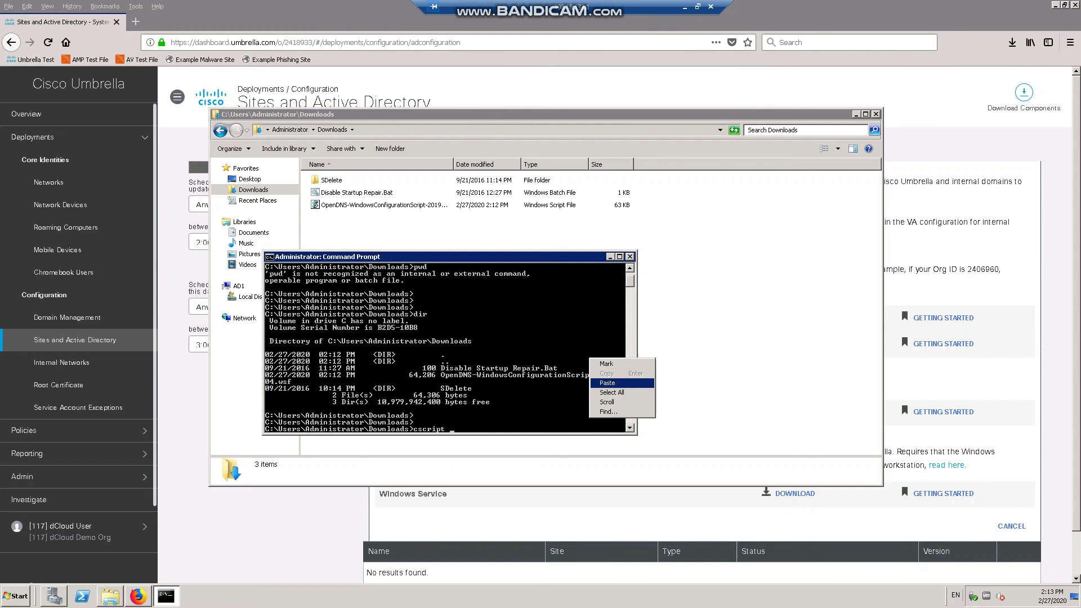
{"action": "left_click", "coordinate": [608, 383]}
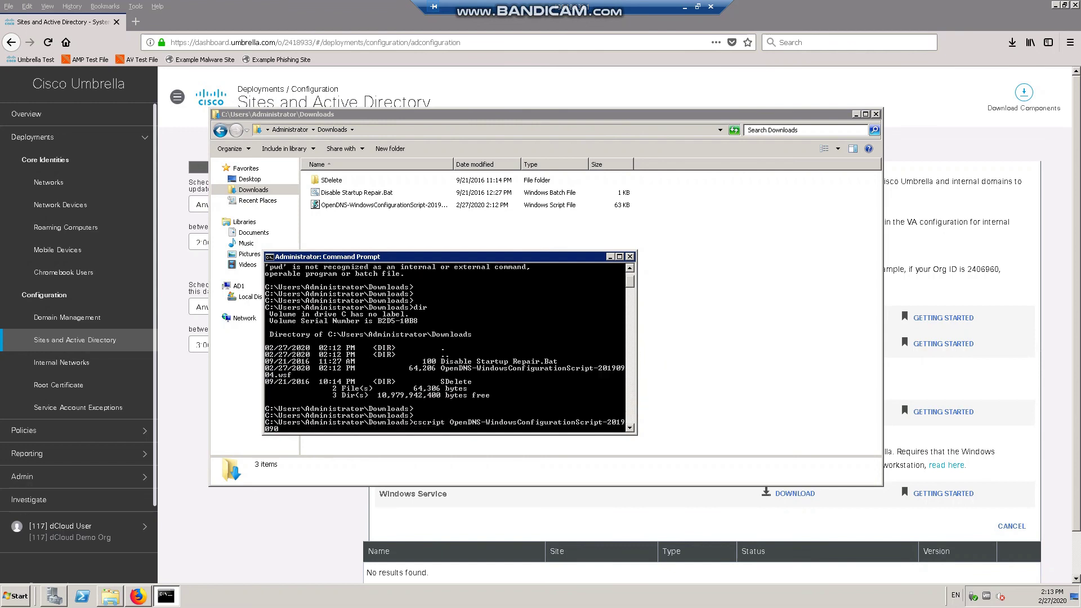
Run the .wsf configuration script, answering y to auto-configure and register the DC, then return to Firefox.
{"action": "type", "text": "4.wsf"}
{"action": "key", "text": "Return"}
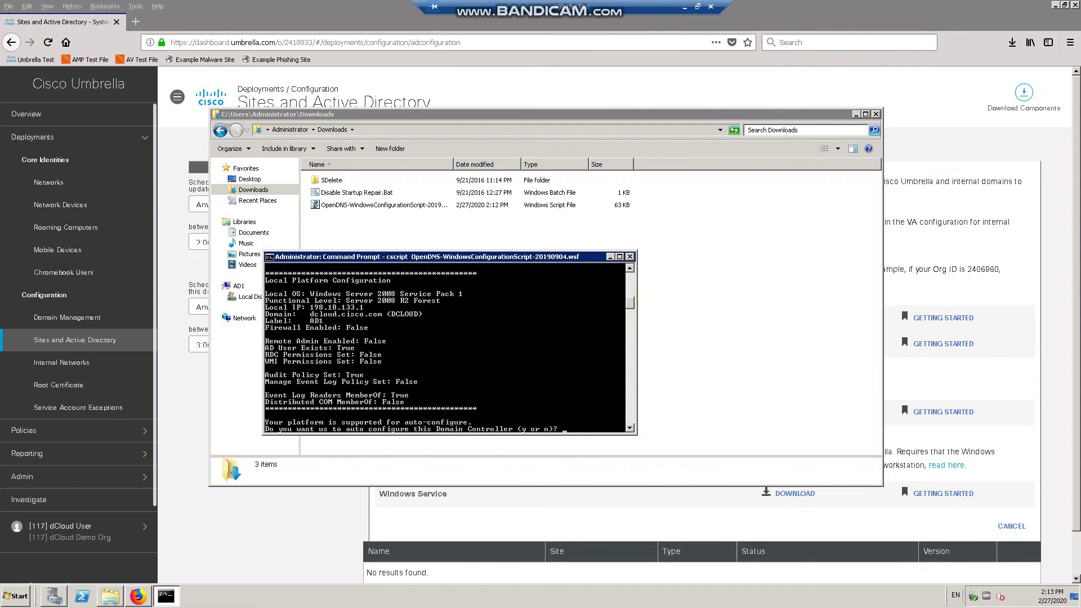
{"action": "key", "text": "Return"}
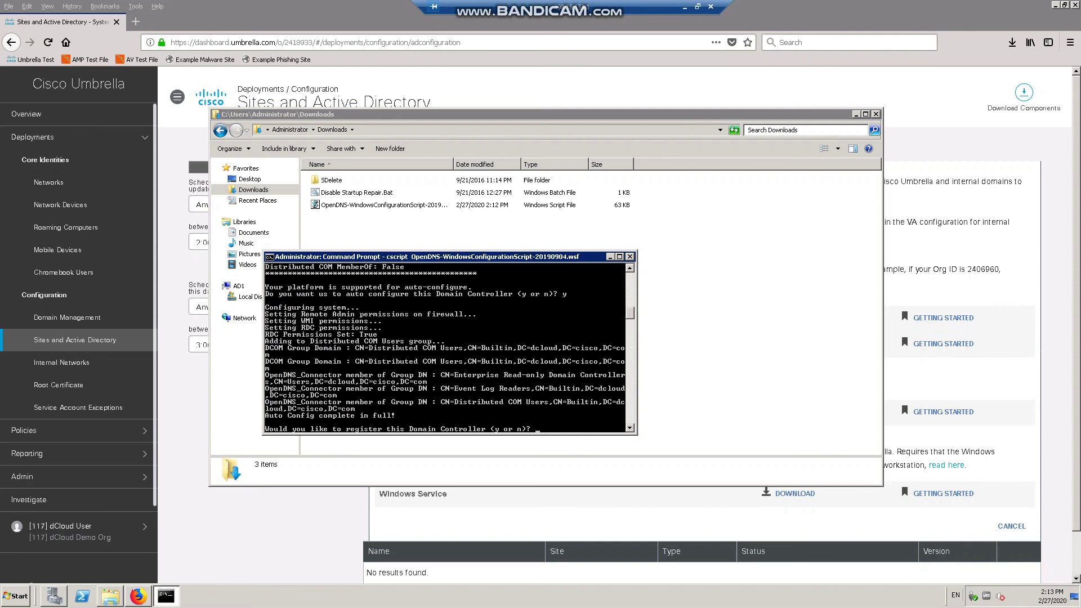
{"action": "type", "text": "y"}
{"action": "key", "text": "Return"}
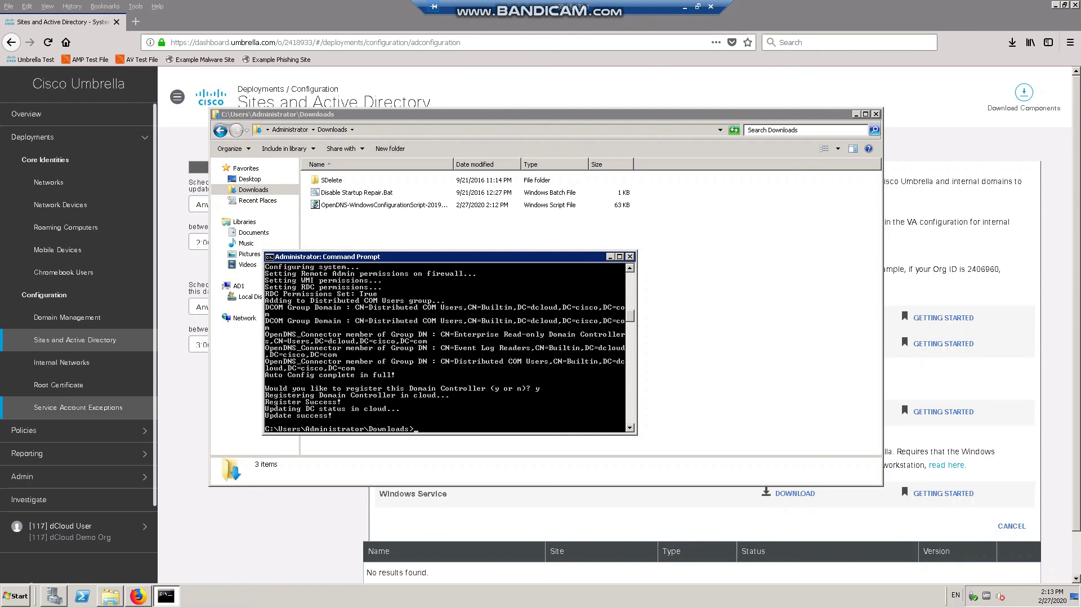
{"action": "key", "text": "Return"}
{"action": "key", "text": "Return"}
{"action": "key", "text": "Return"}
{"action": "key", "text": "Return"}
{"action": "key", "text": "Return"}
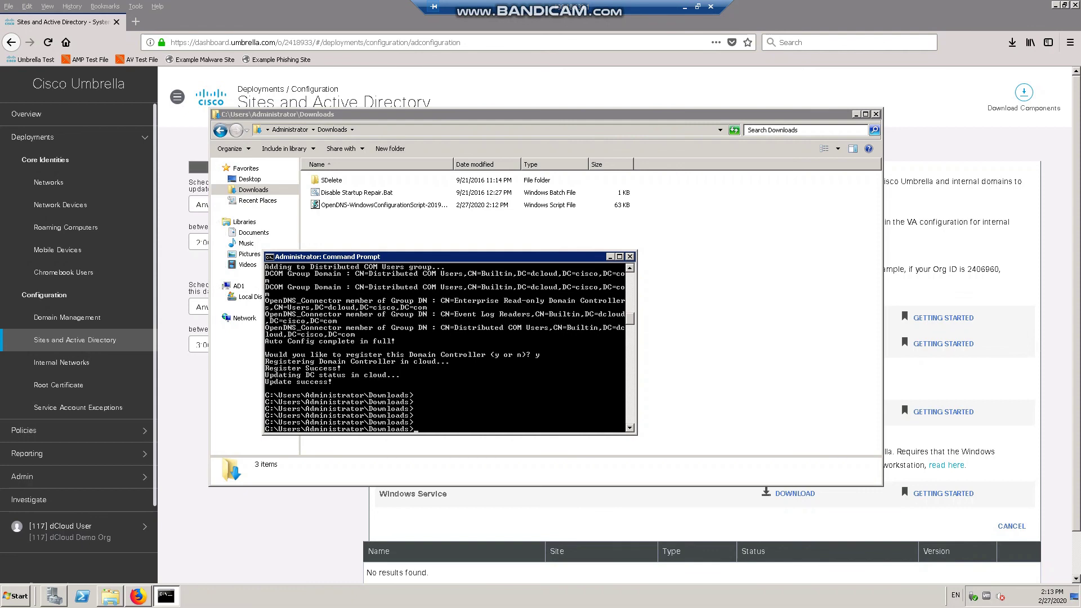
{"action": "key", "text": "Return"}
{"action": "key", "text": "Return"}
{"action": "key", "text": "Return"}
{"action": "key", "text": "Return"}
{"action": "key", "text": "alt+Tab"}
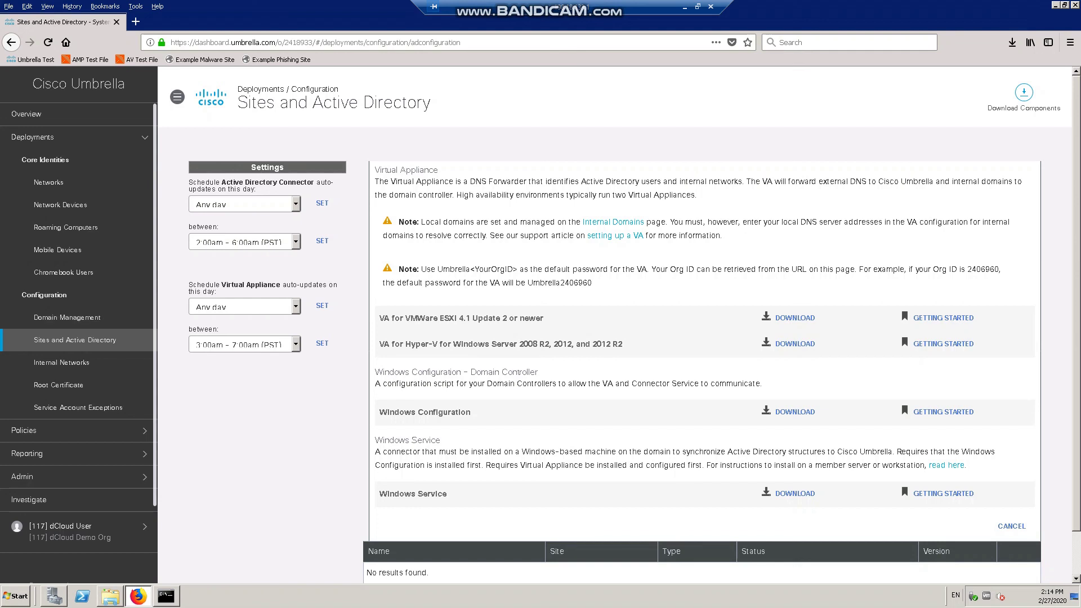
Reload Sites and Active Directory and check the new AD1.dcloud.cisco.com AD Server row in Default Site.
{"action": "left_click", "coordinate": [73, 340]}
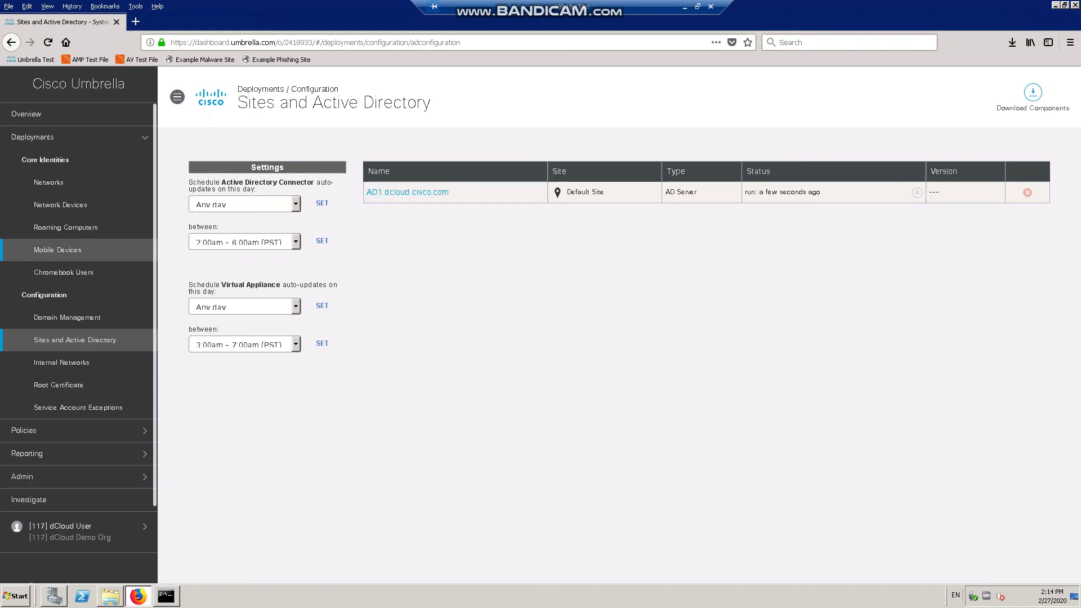
{"action": "left_click_drag", "start_coordinate": [745, 192], "coordinate": [821, 192]}
{"action": "left_click", "coordinate": [821, 192]}
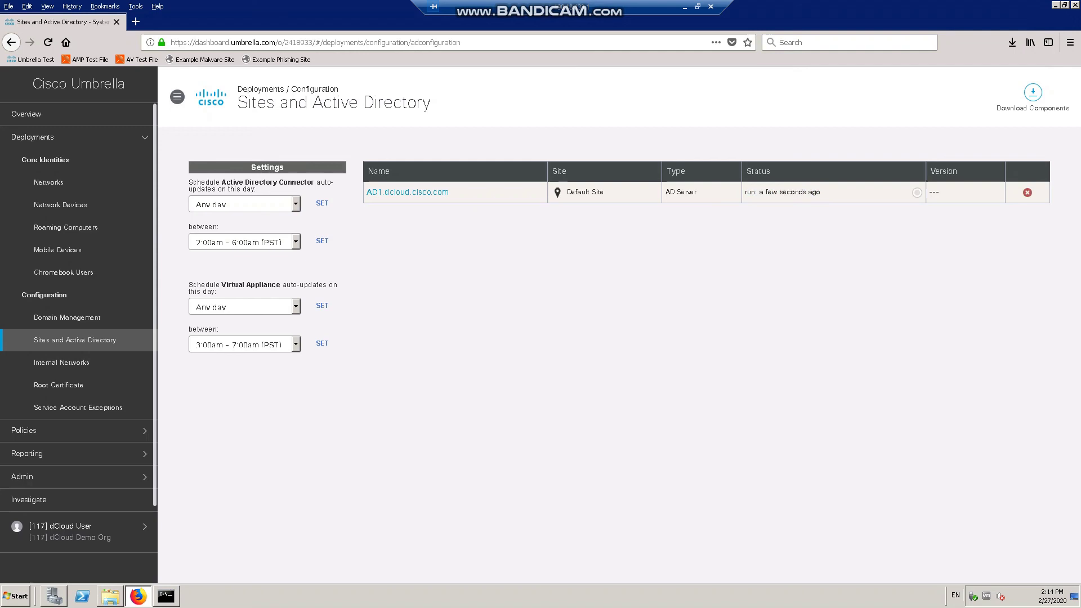